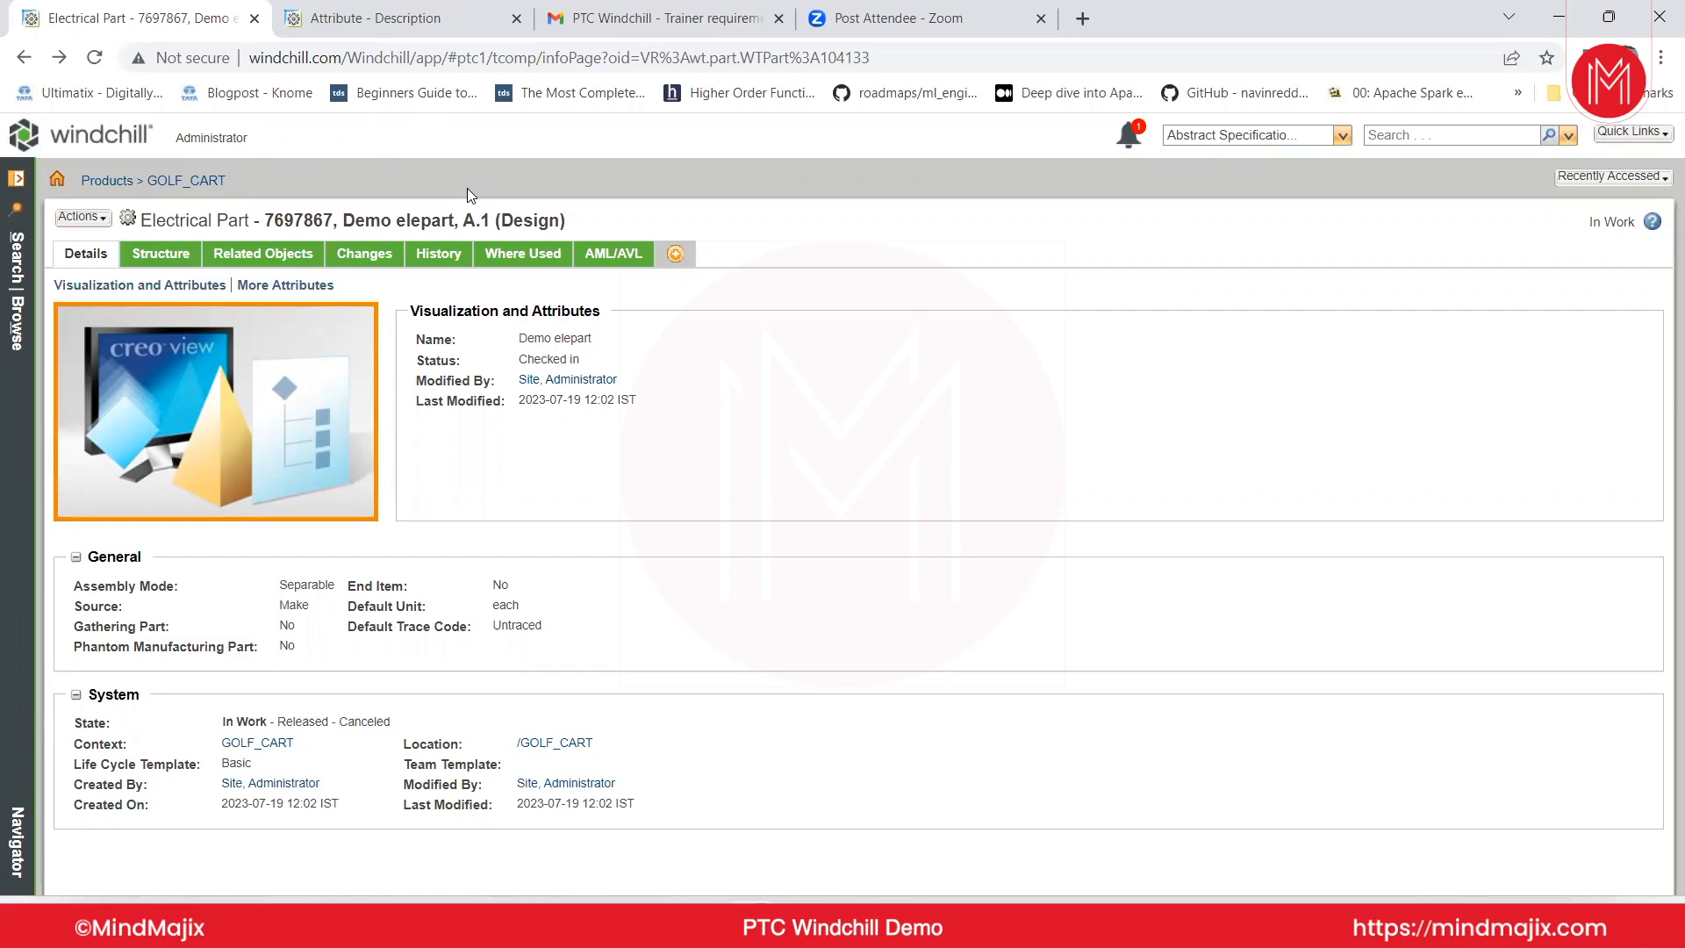
double_click(233, 217)
left_click(360, 19)
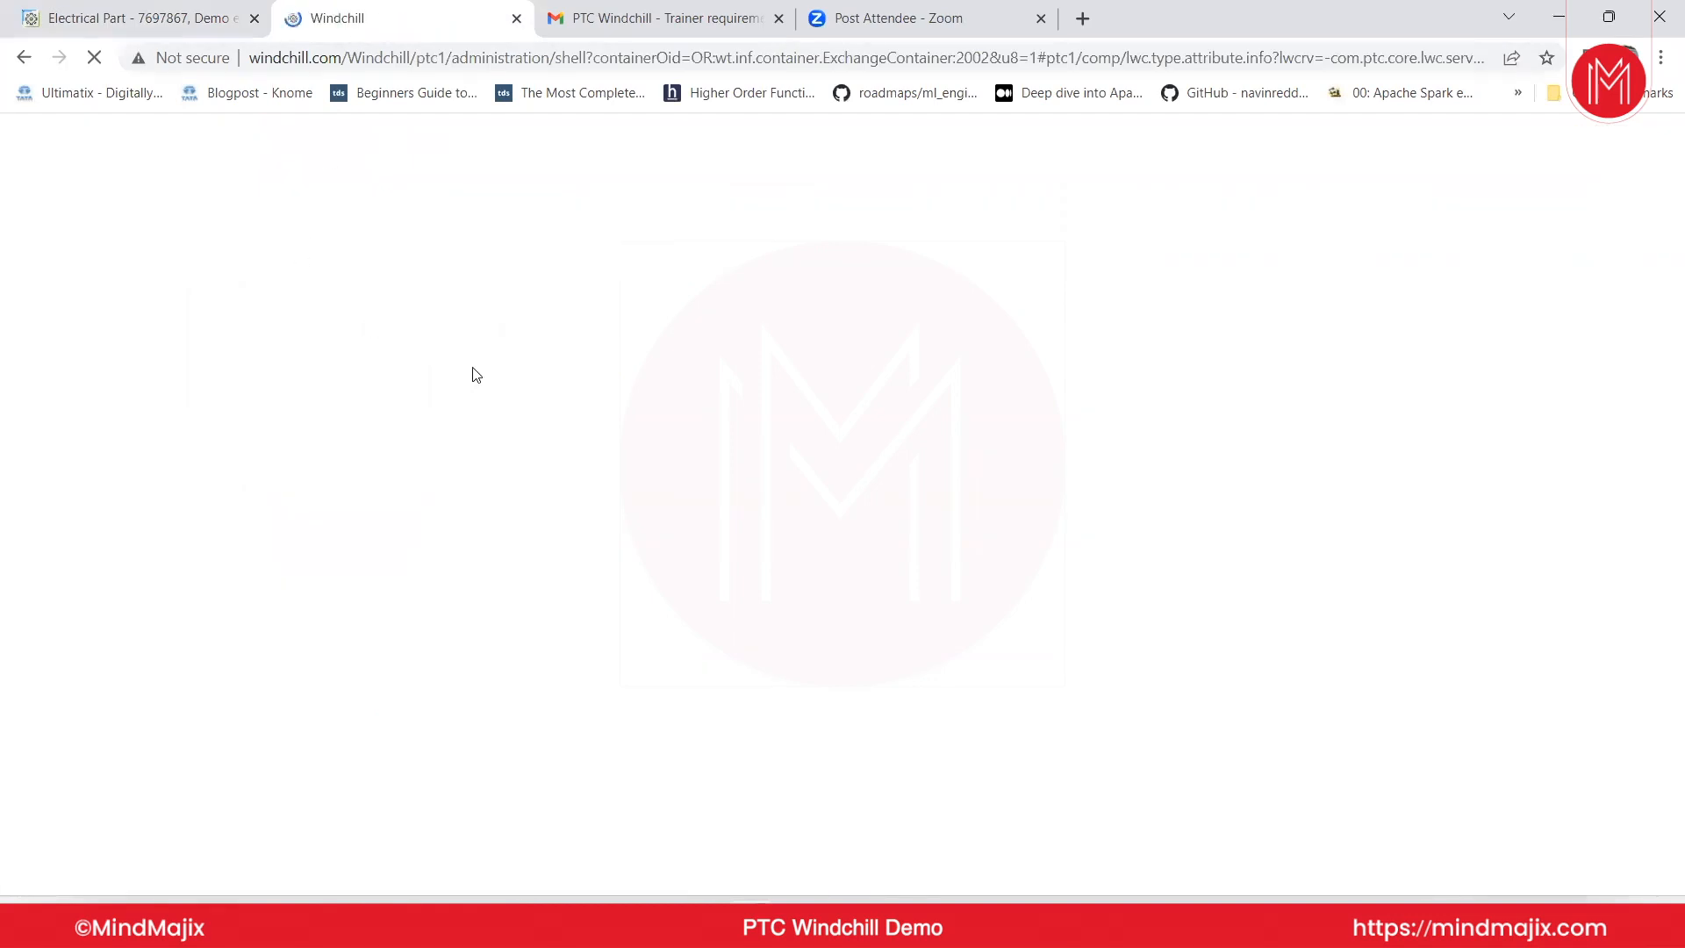
left_click(219, 17)
left_click(302, 11)
Duplicate the electrical part's page and open the site-level Utilities page in the copy, at its Business Administration section.
left_click(136, 22)
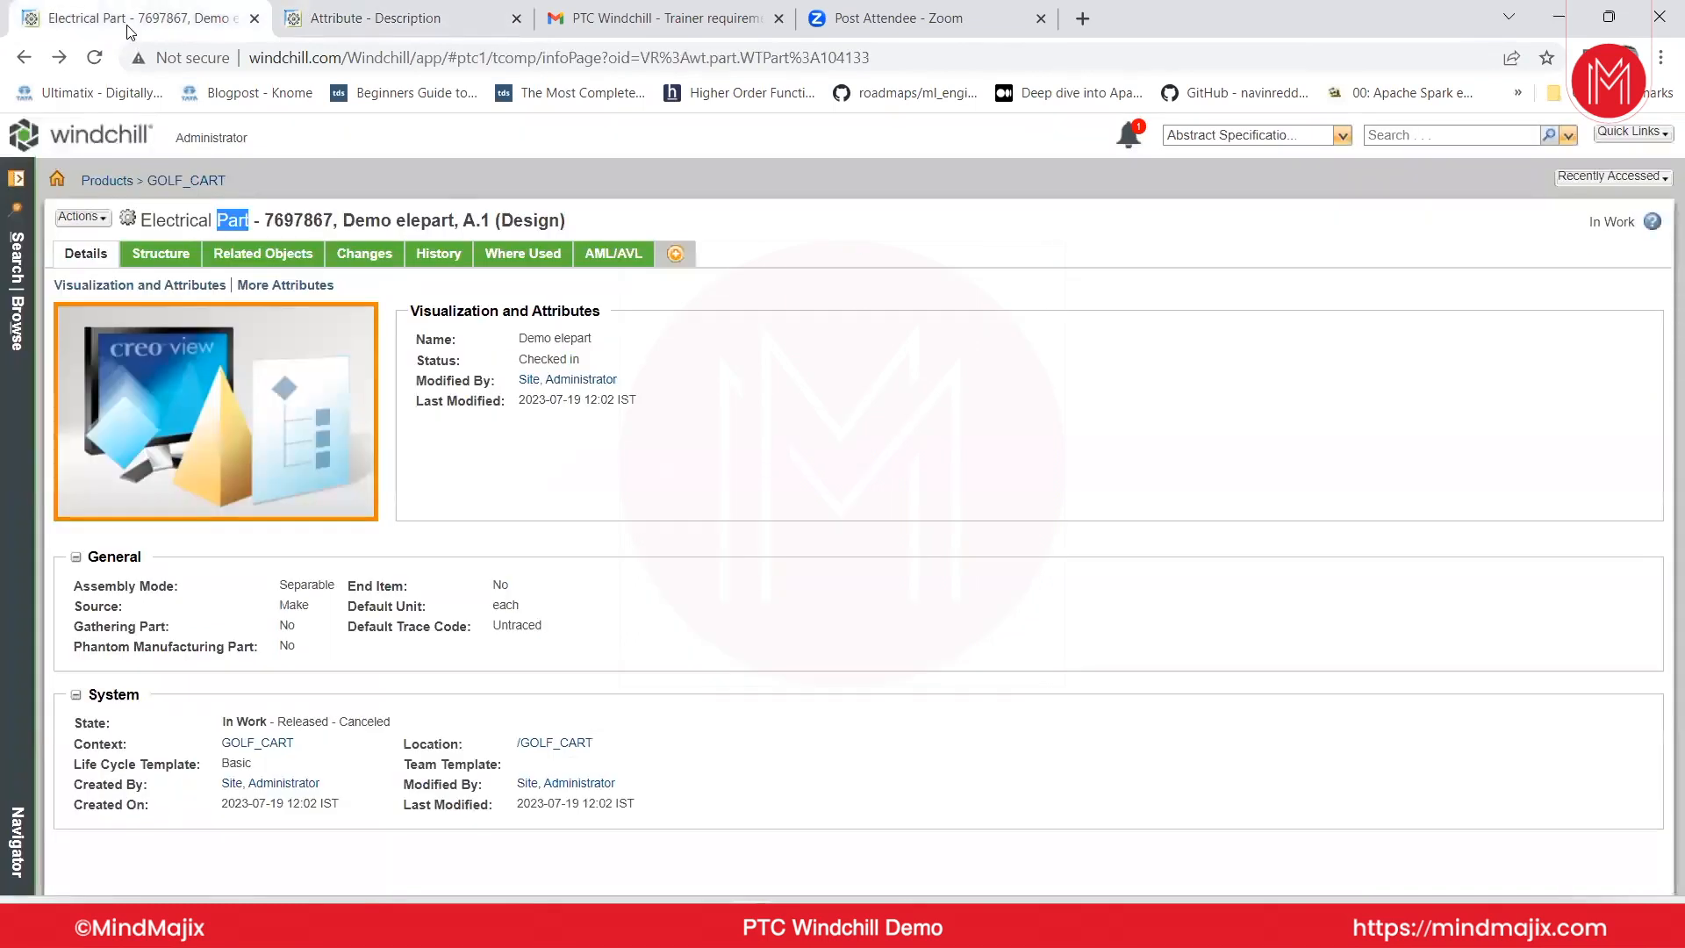
right_click(128, 30)
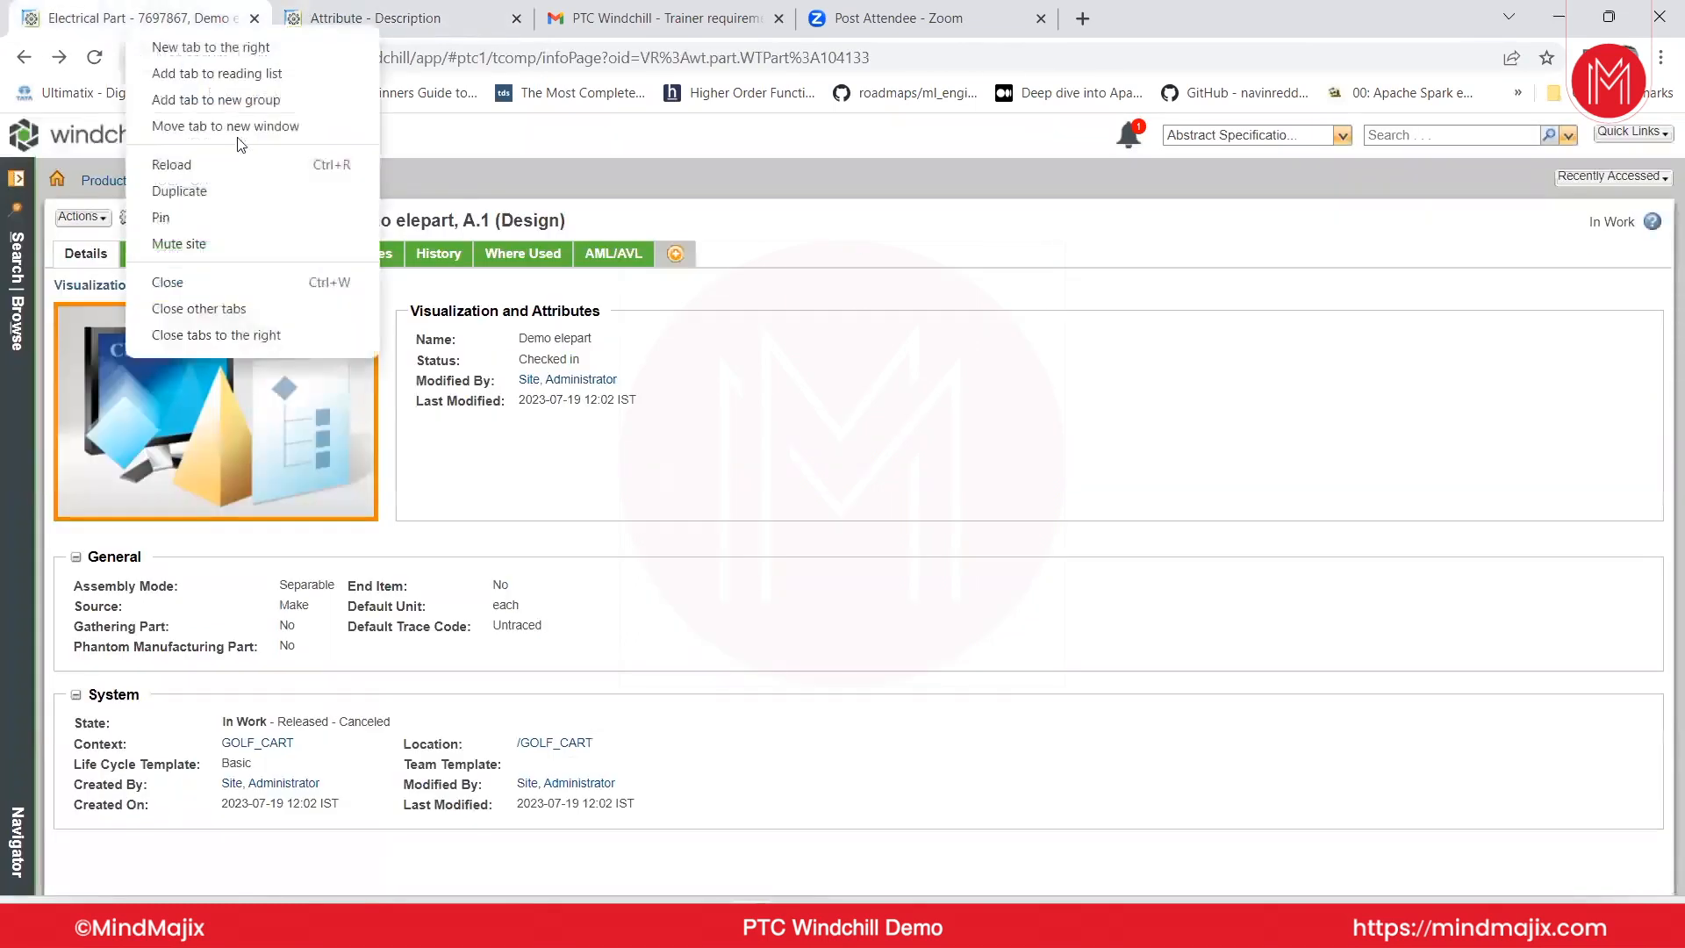
left_click(212, 194)
left_click(15, 179)
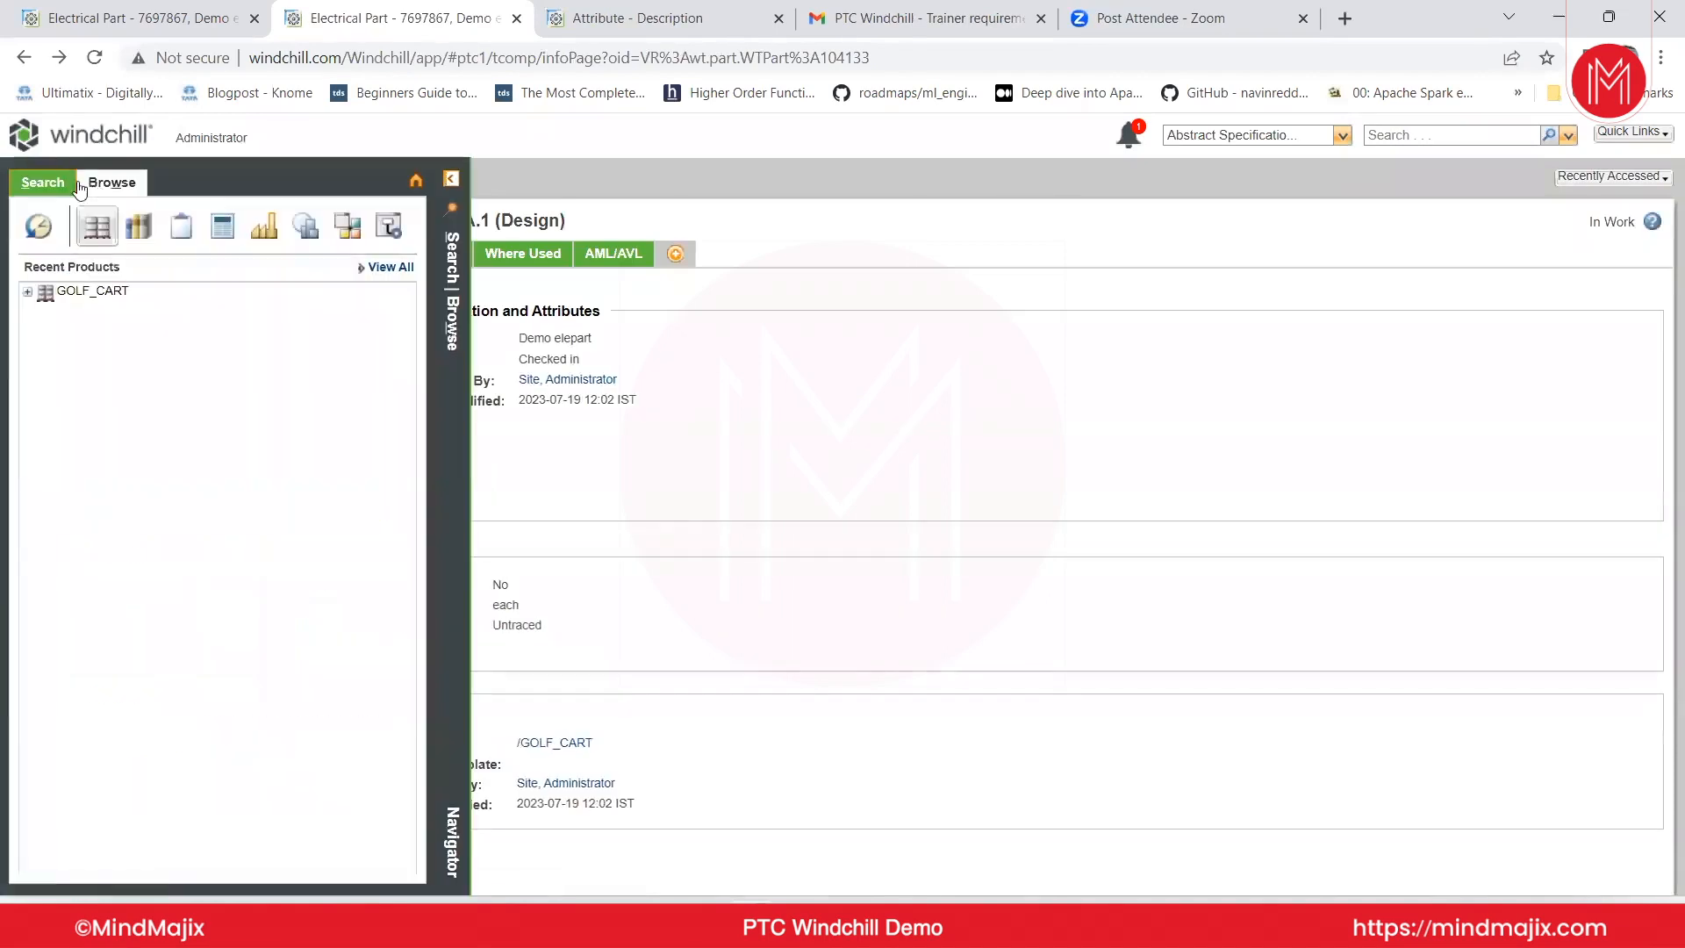
left_click(348, 230)
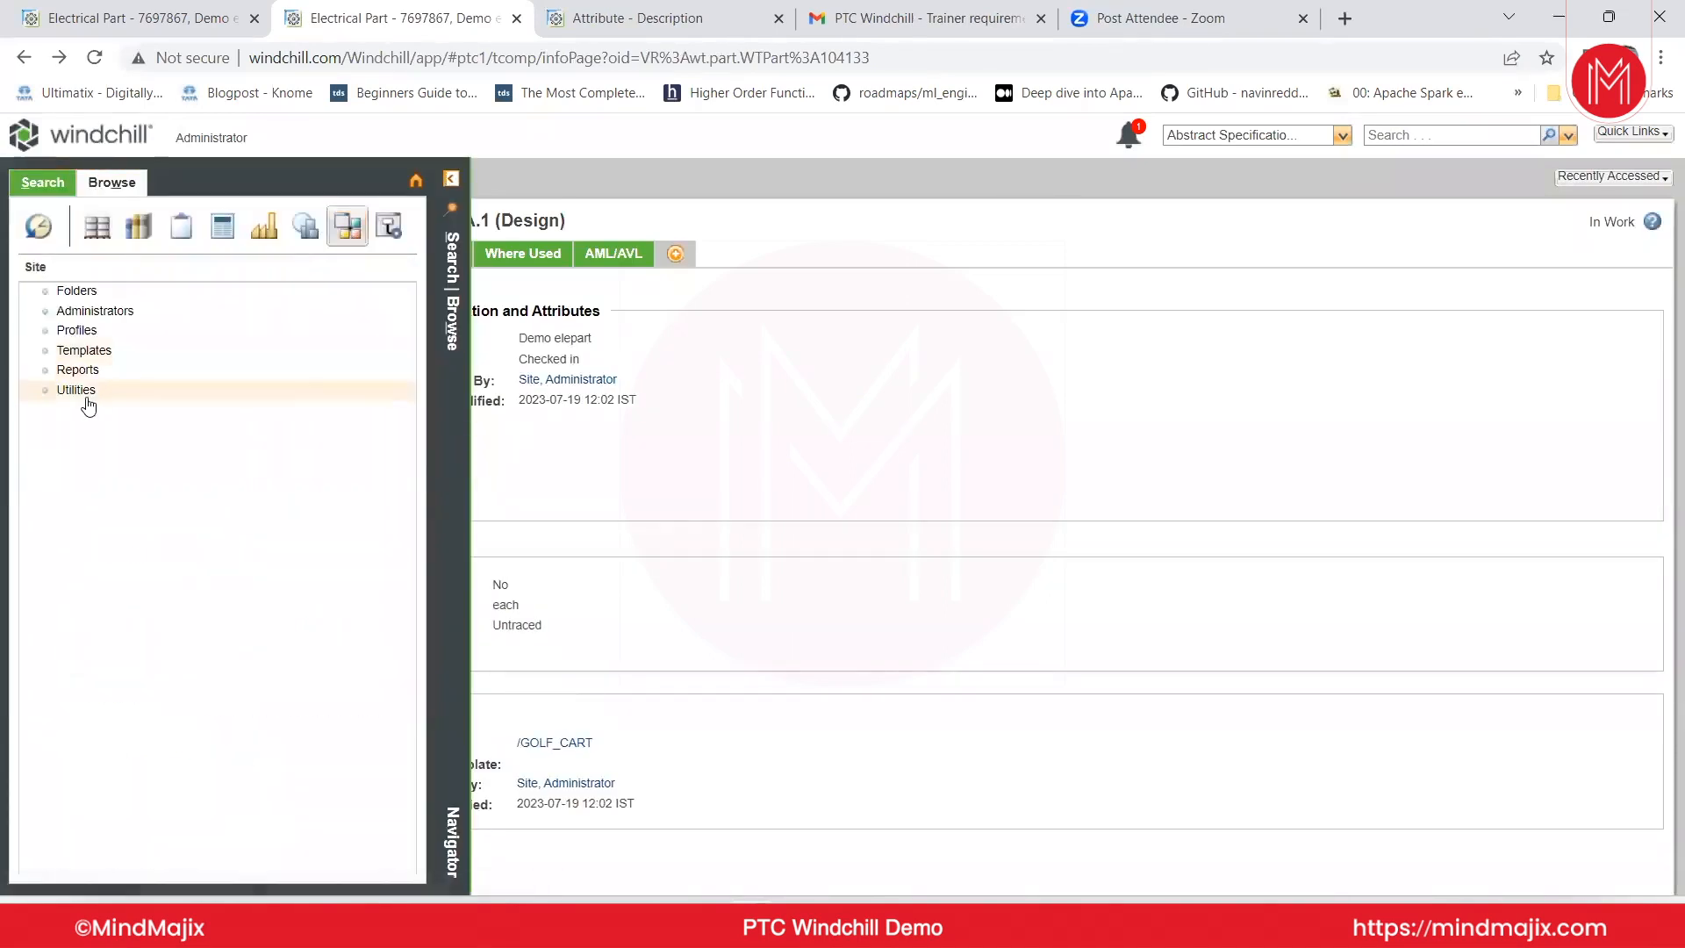
left_click(84, 400)
scroll(175, 764, "down", 3)
scroll(195, 660, "down", 1)
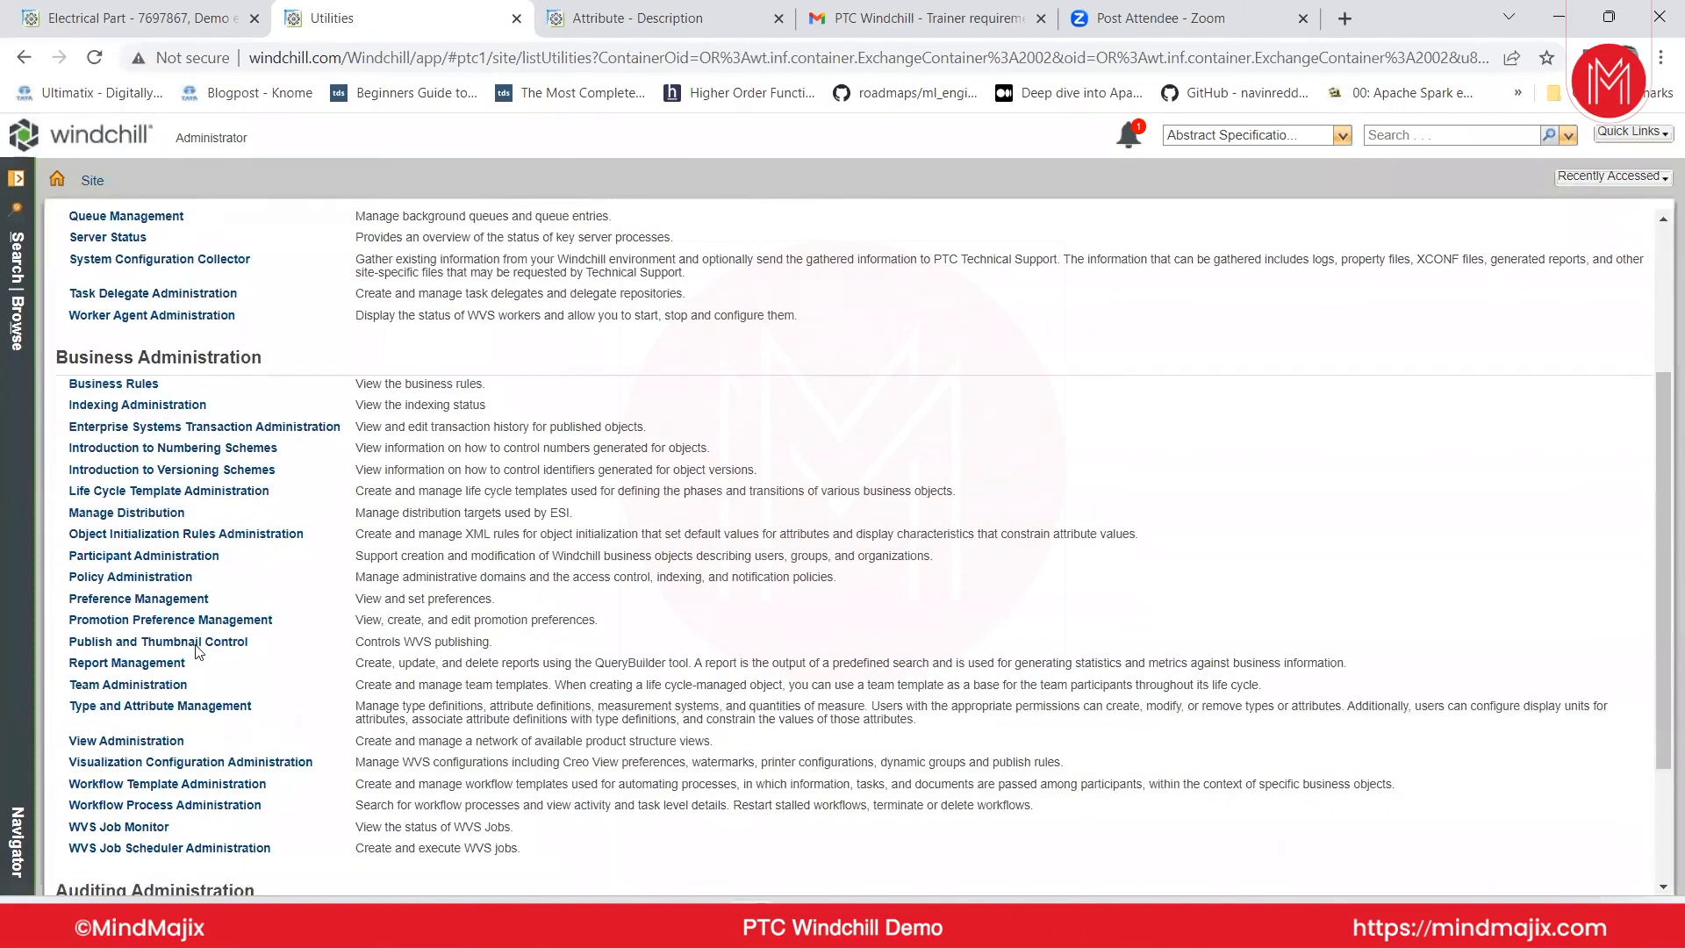
Open the Change Notice type definition in the type management page.
left_click(632, 17)
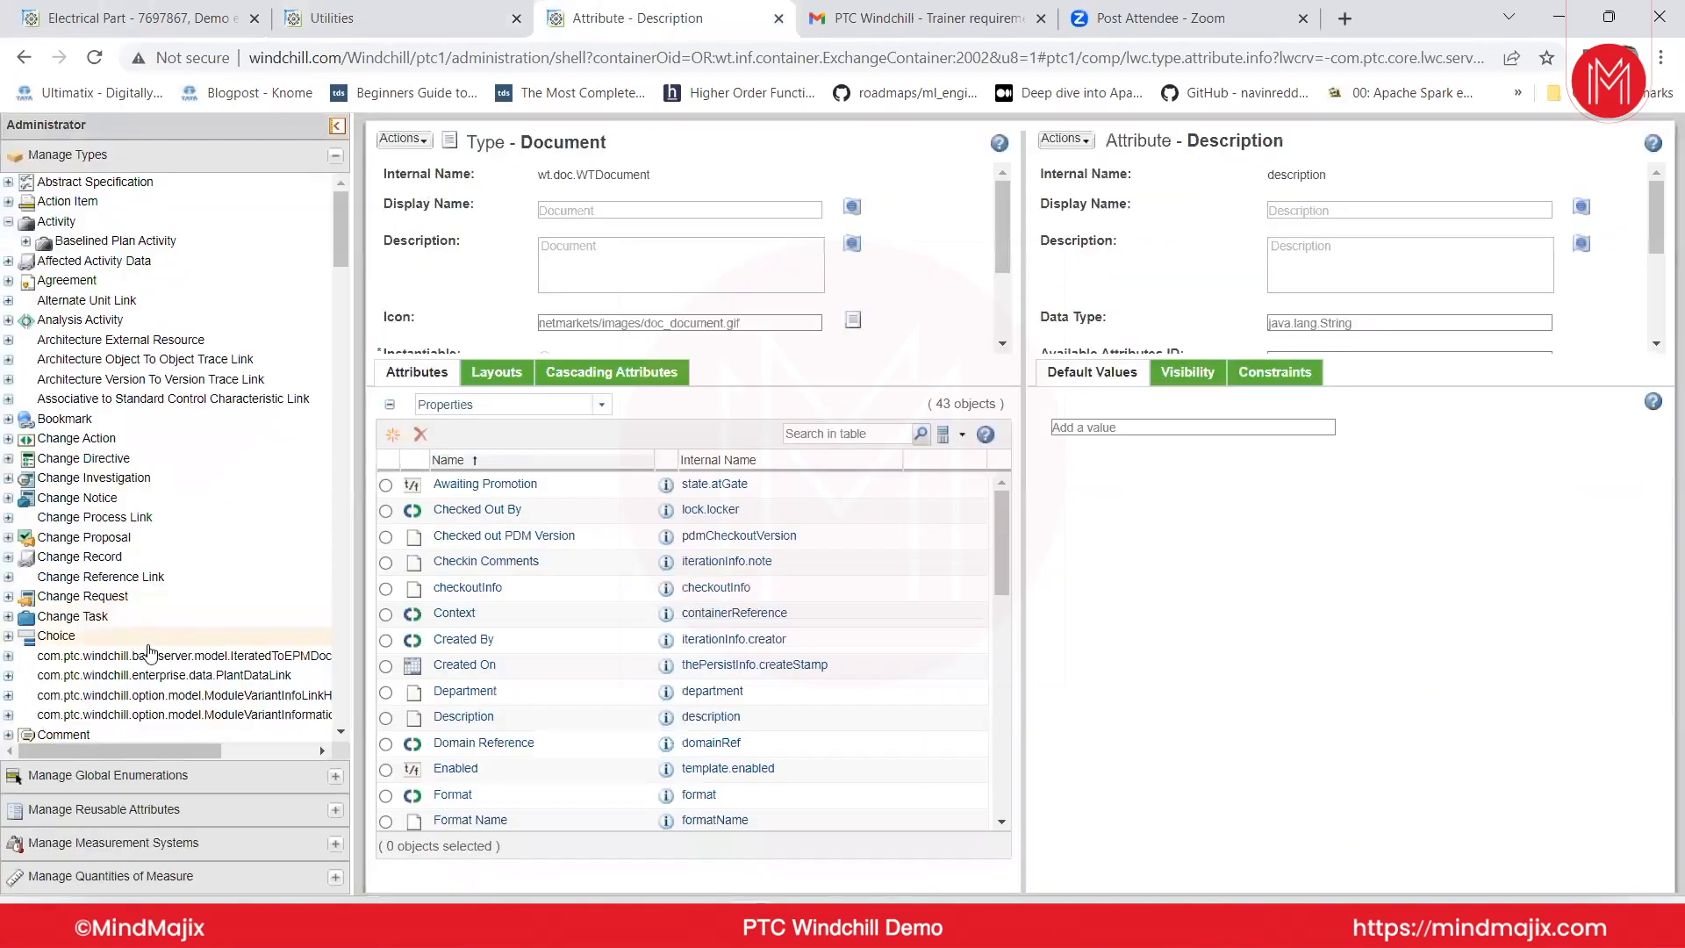
scroll(150, 652, "down", 4)
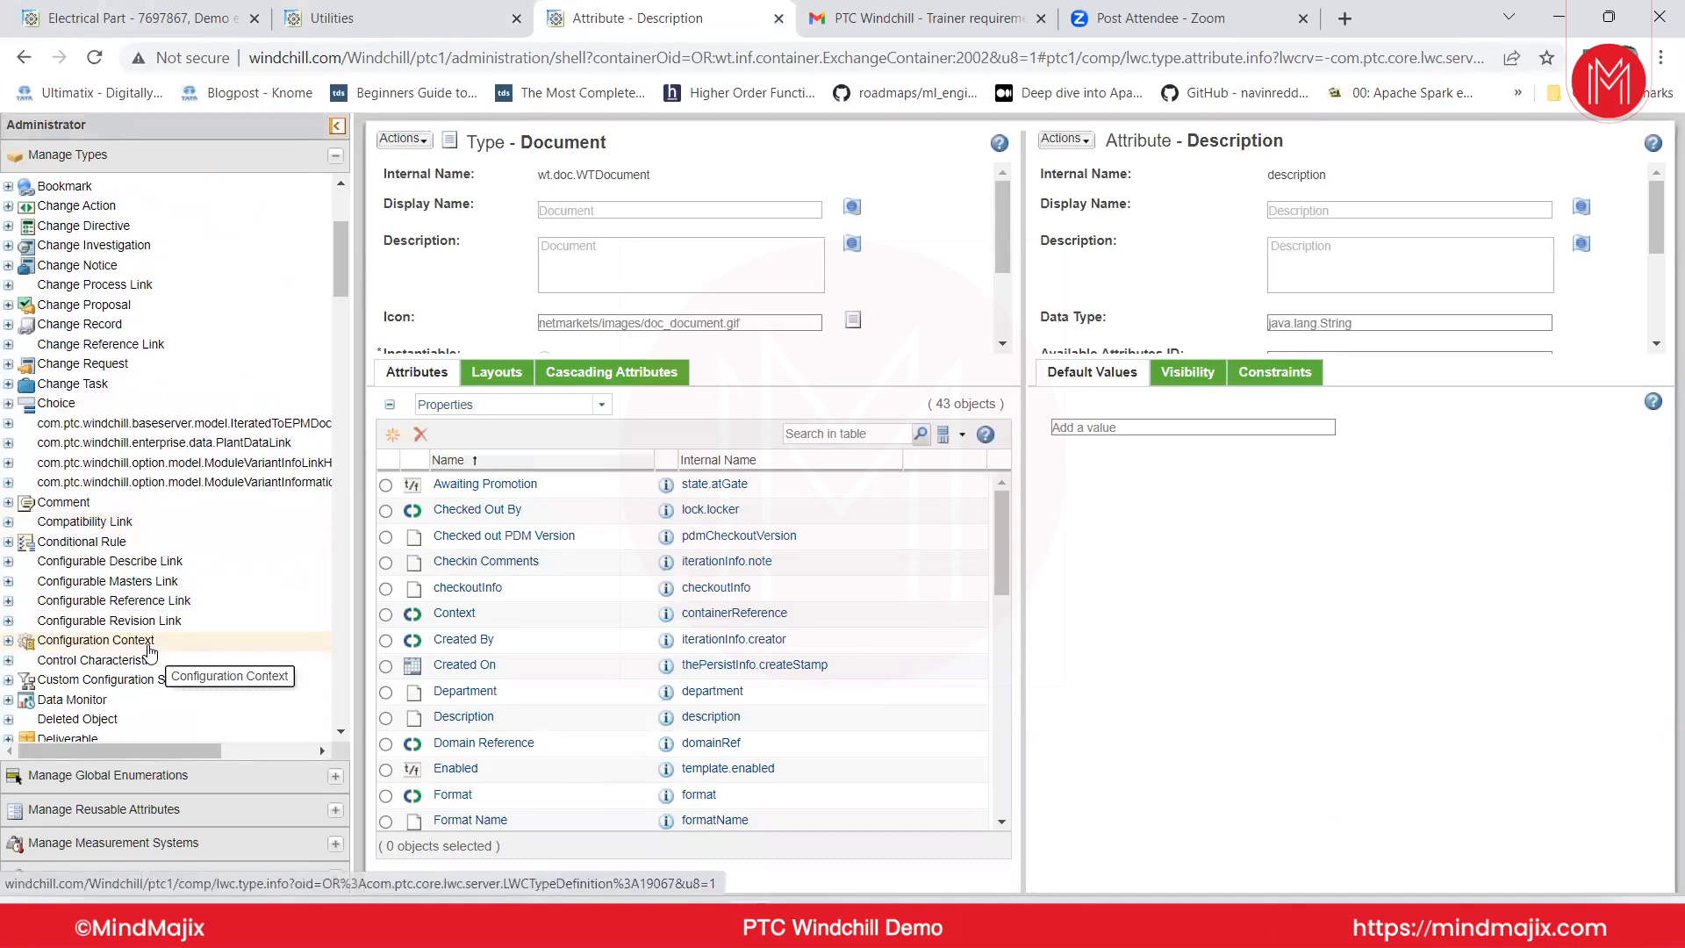
left_click(98, 245)
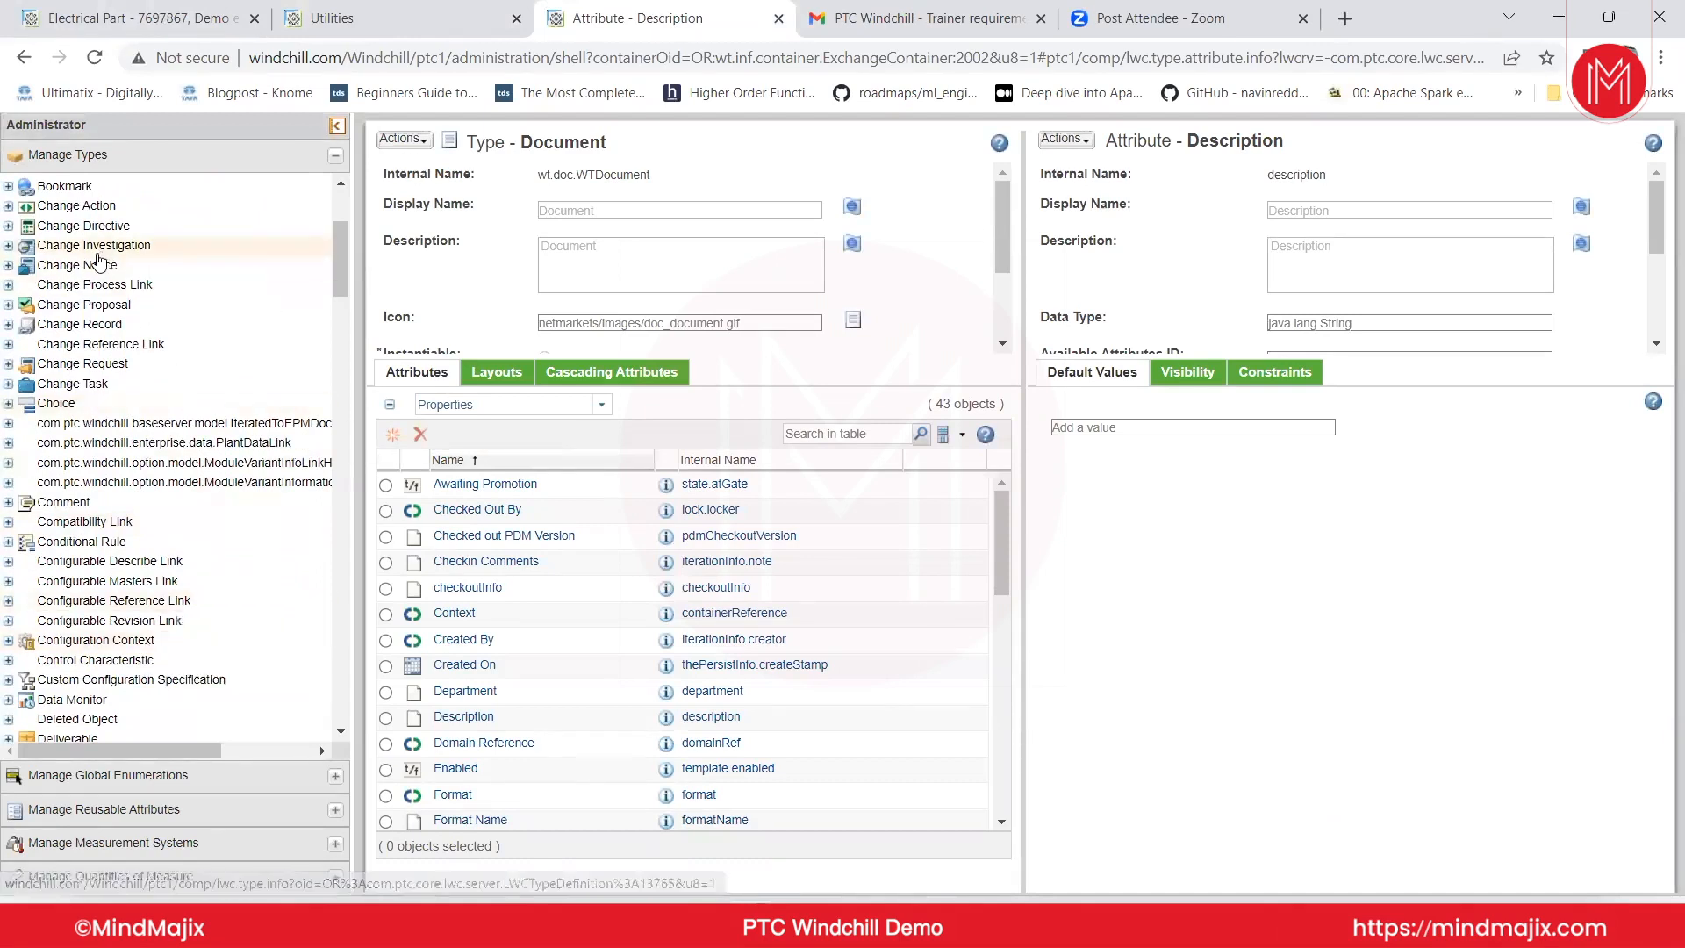
left_click(77, 265)
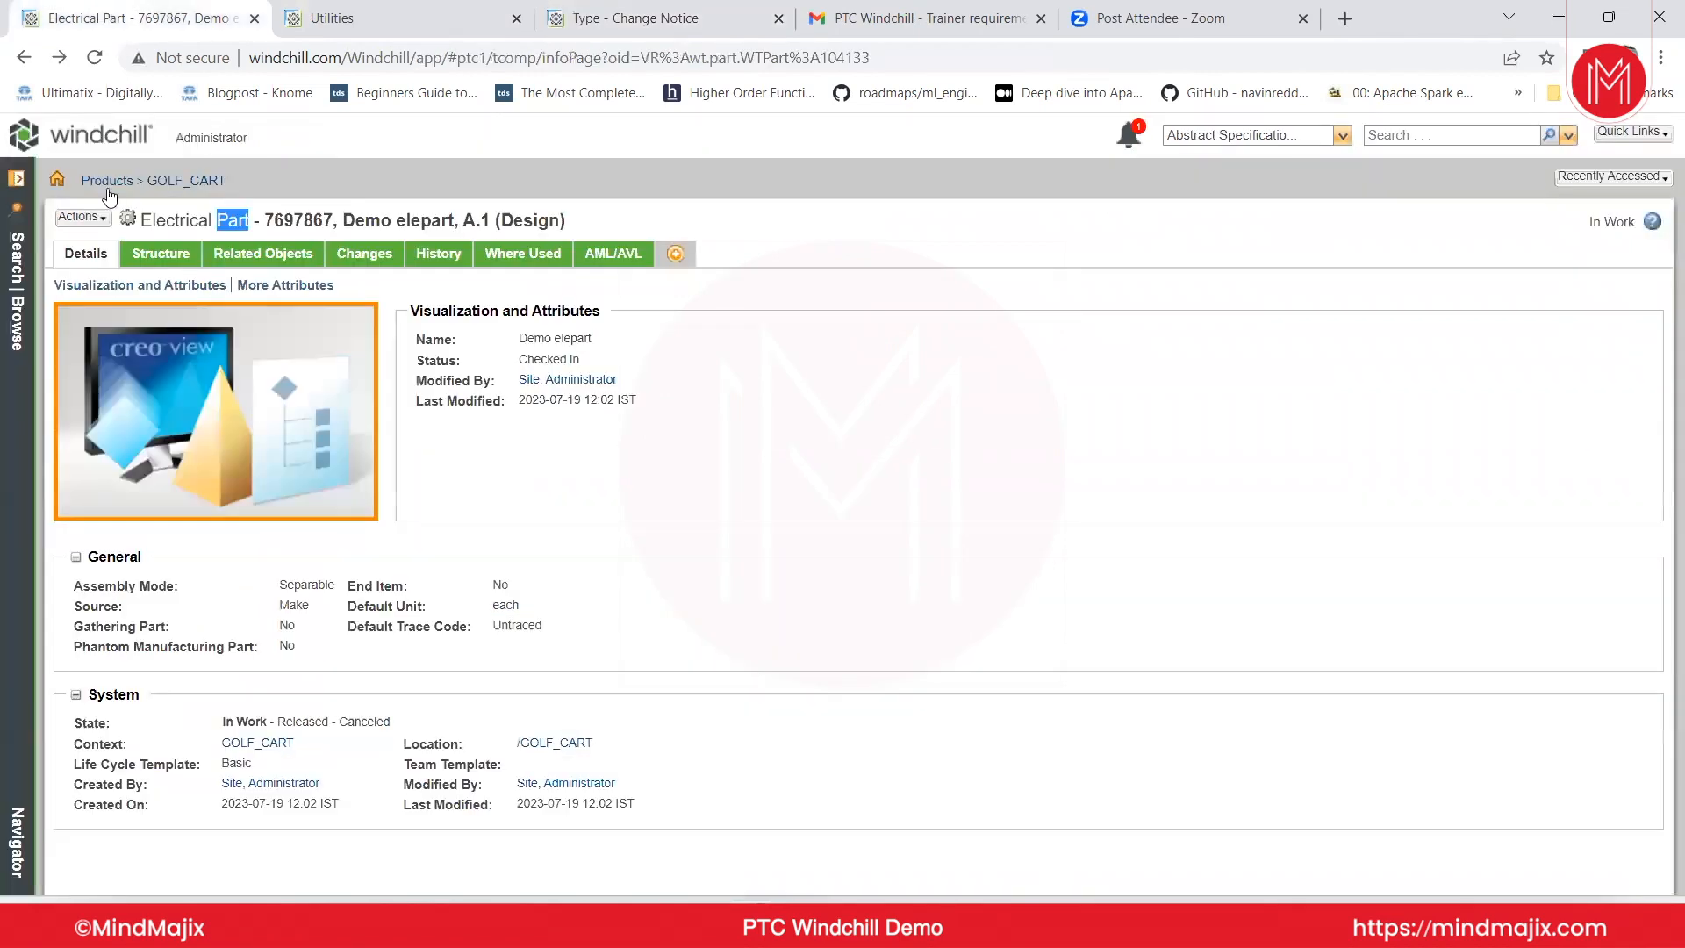
Start a new change notice from the Demo elepart electrical part in GOLF_CART.
left_click(81, 217)
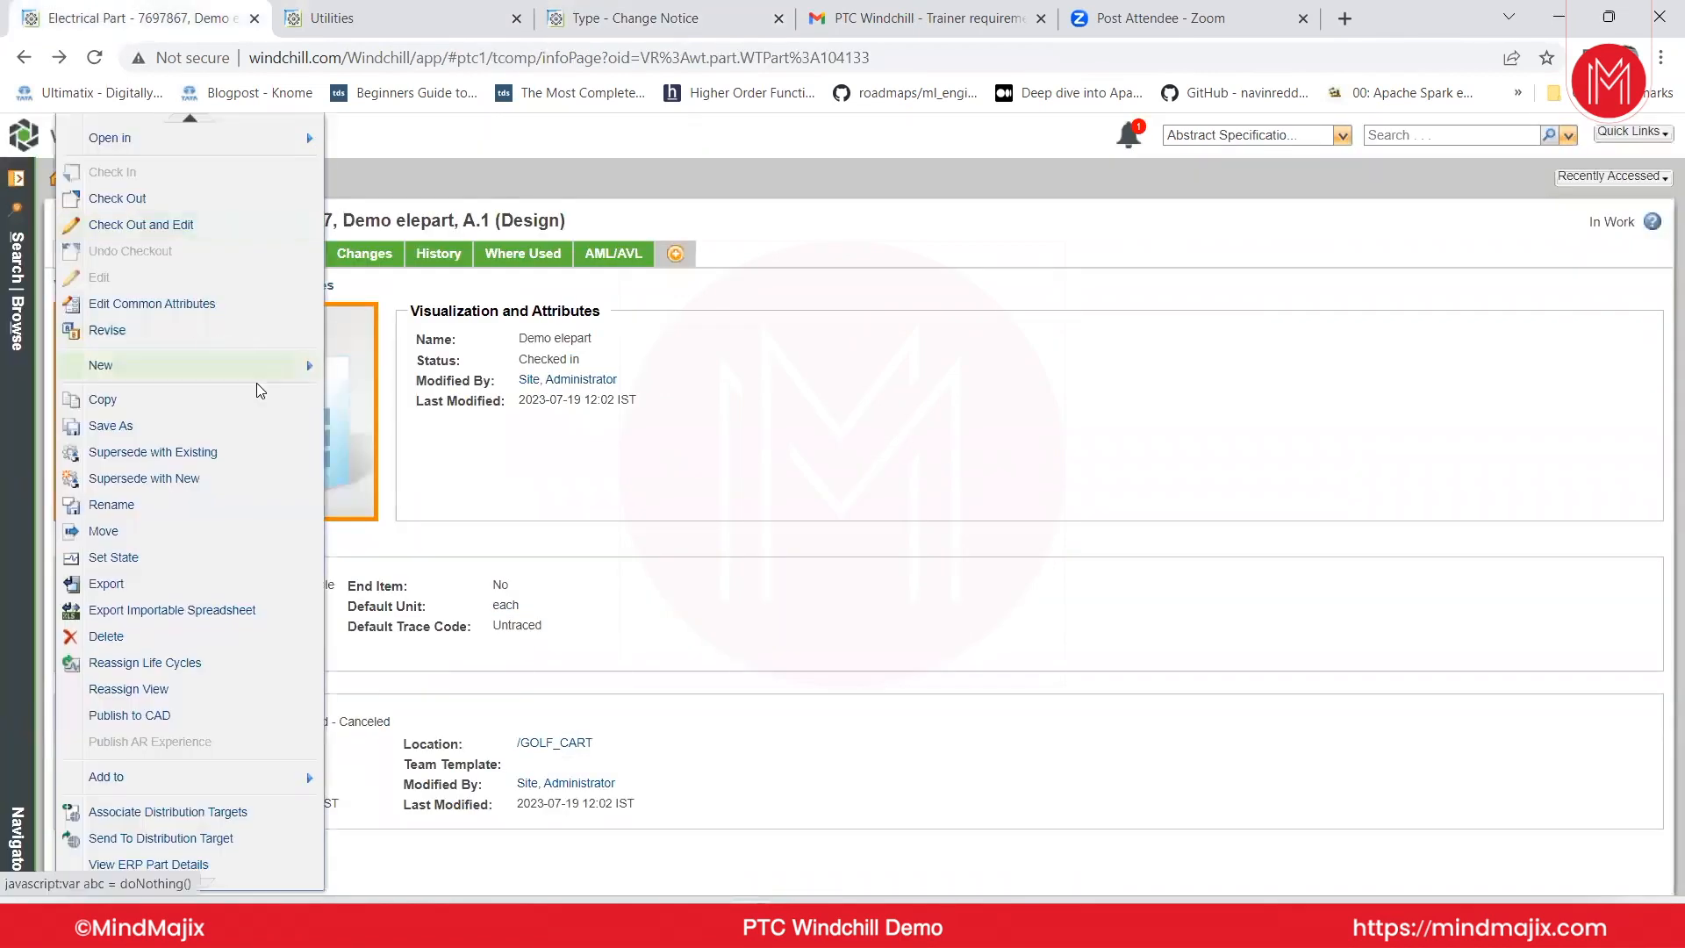
mouse_move(273, 367)
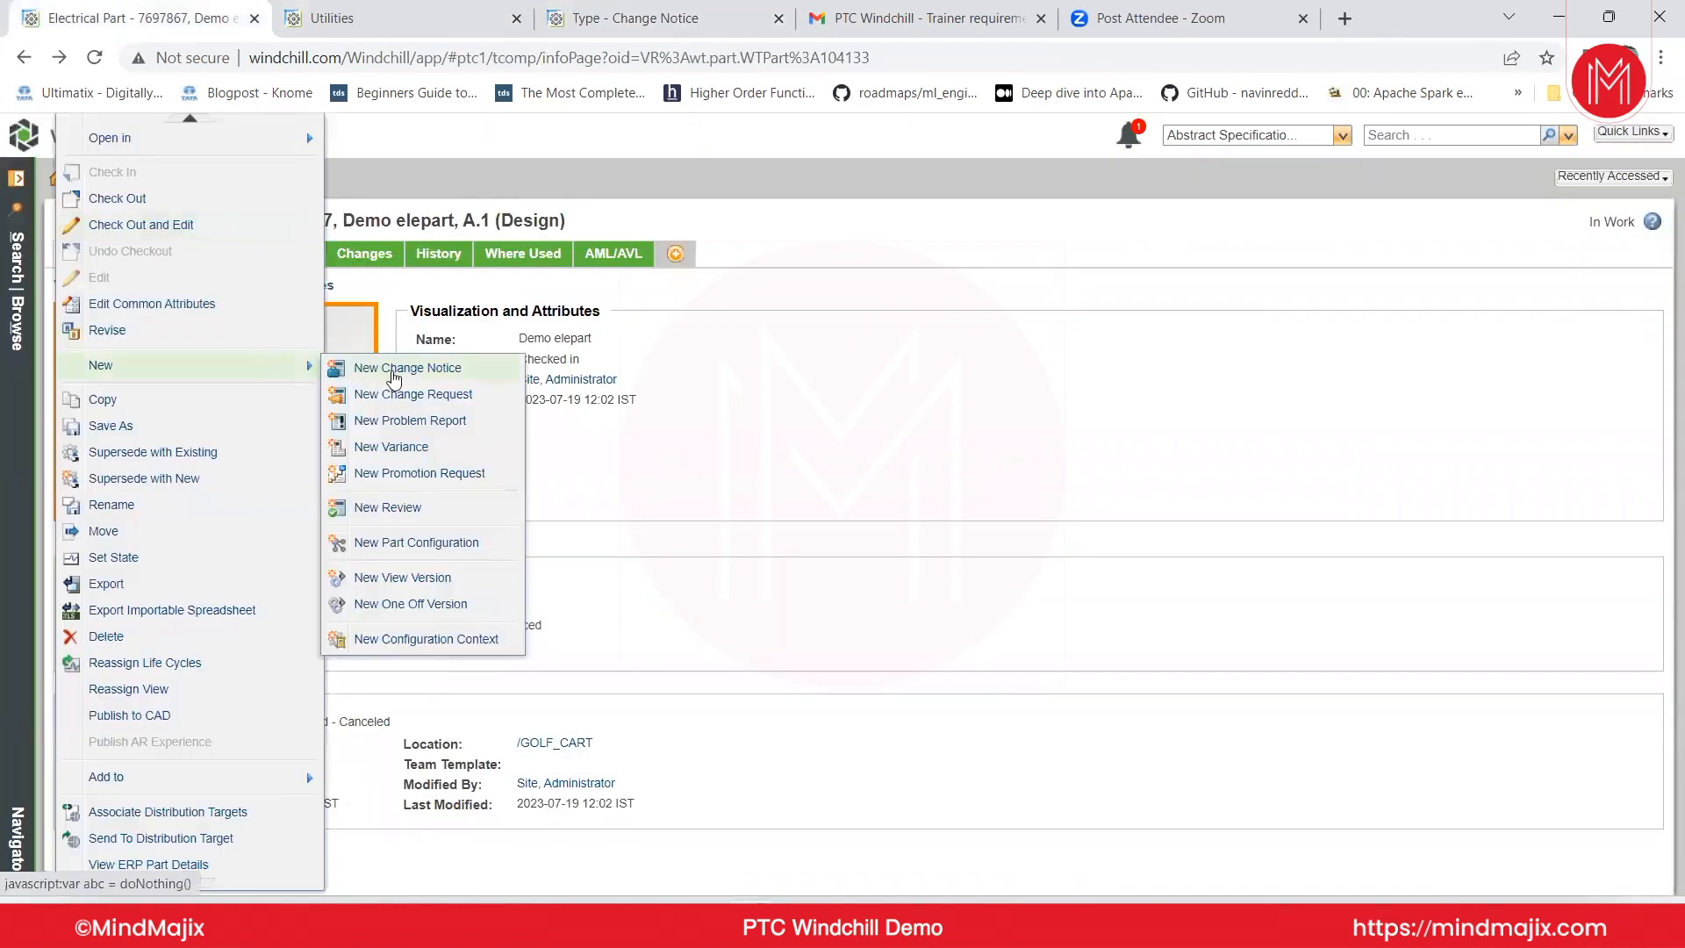
left_click(394, 378)
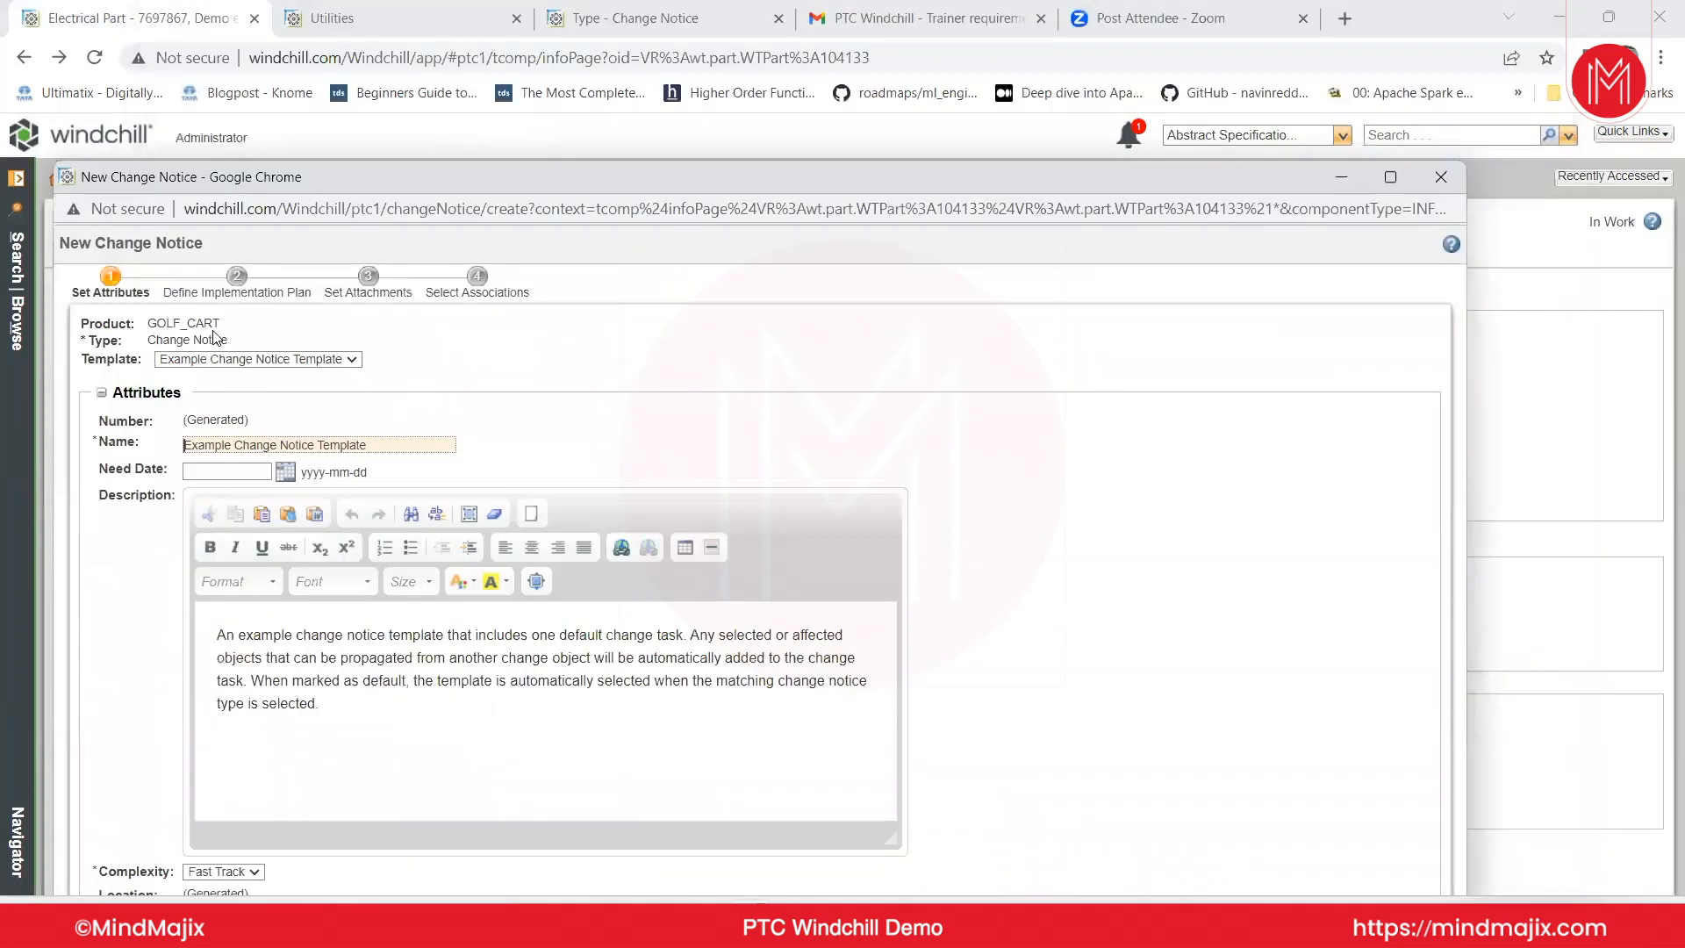
Compare the Change Notice type's layouts and attributes with the fields of the New Change Notice form.
left_click(543, 33)
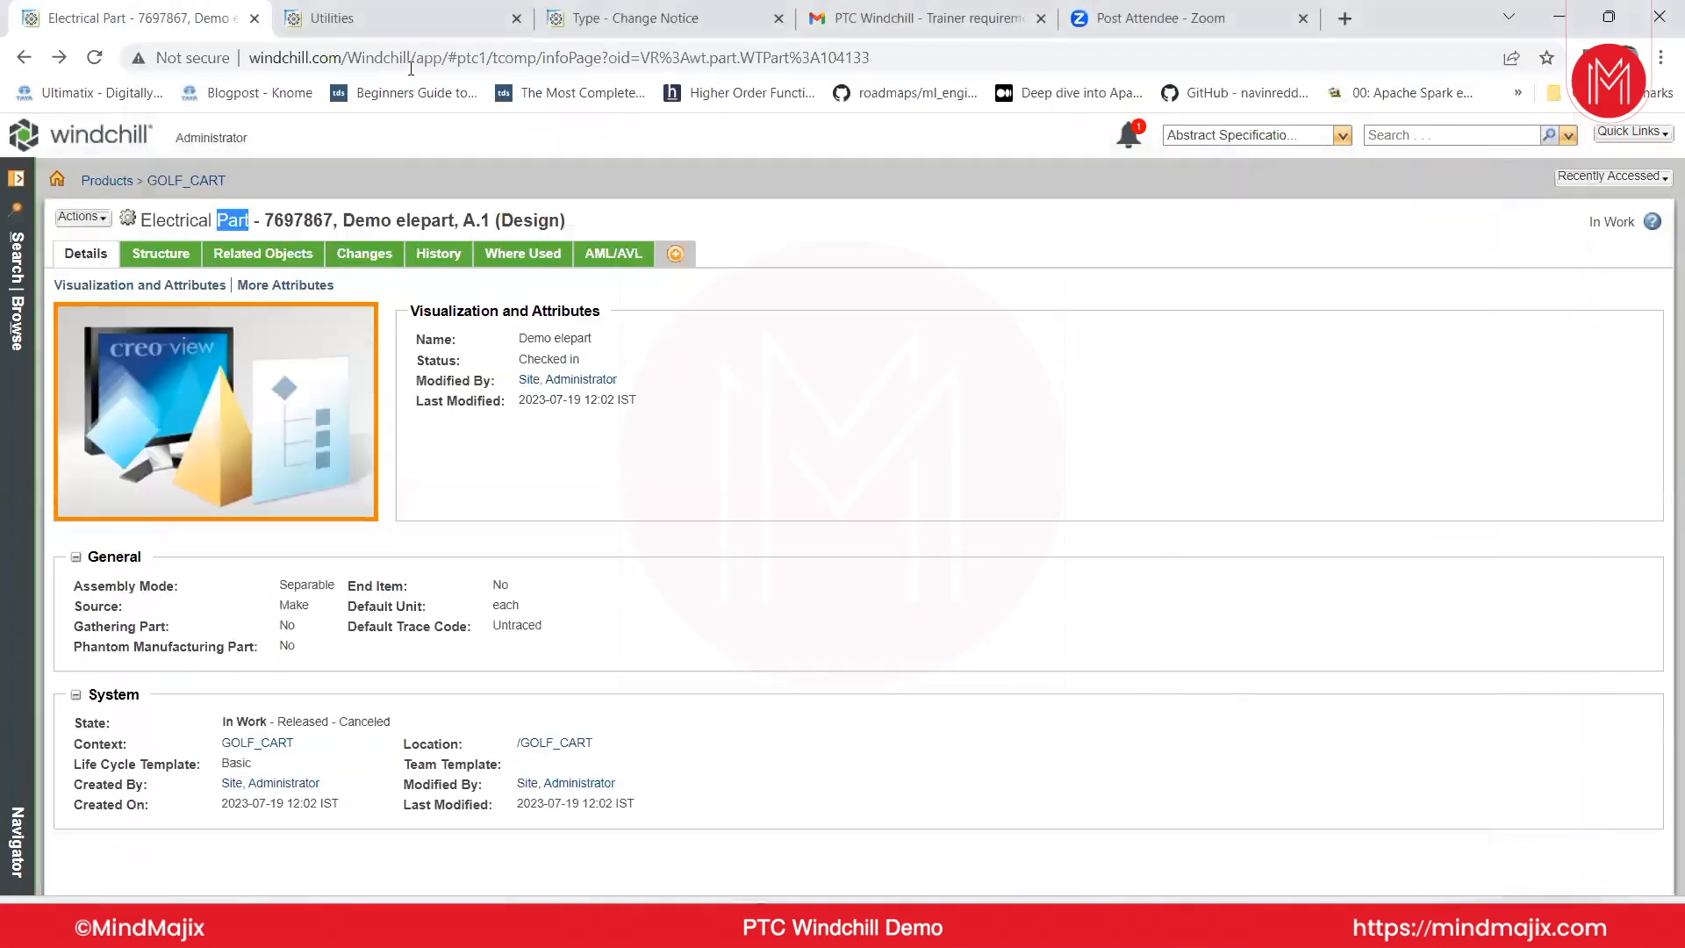
left_click(542, 33)
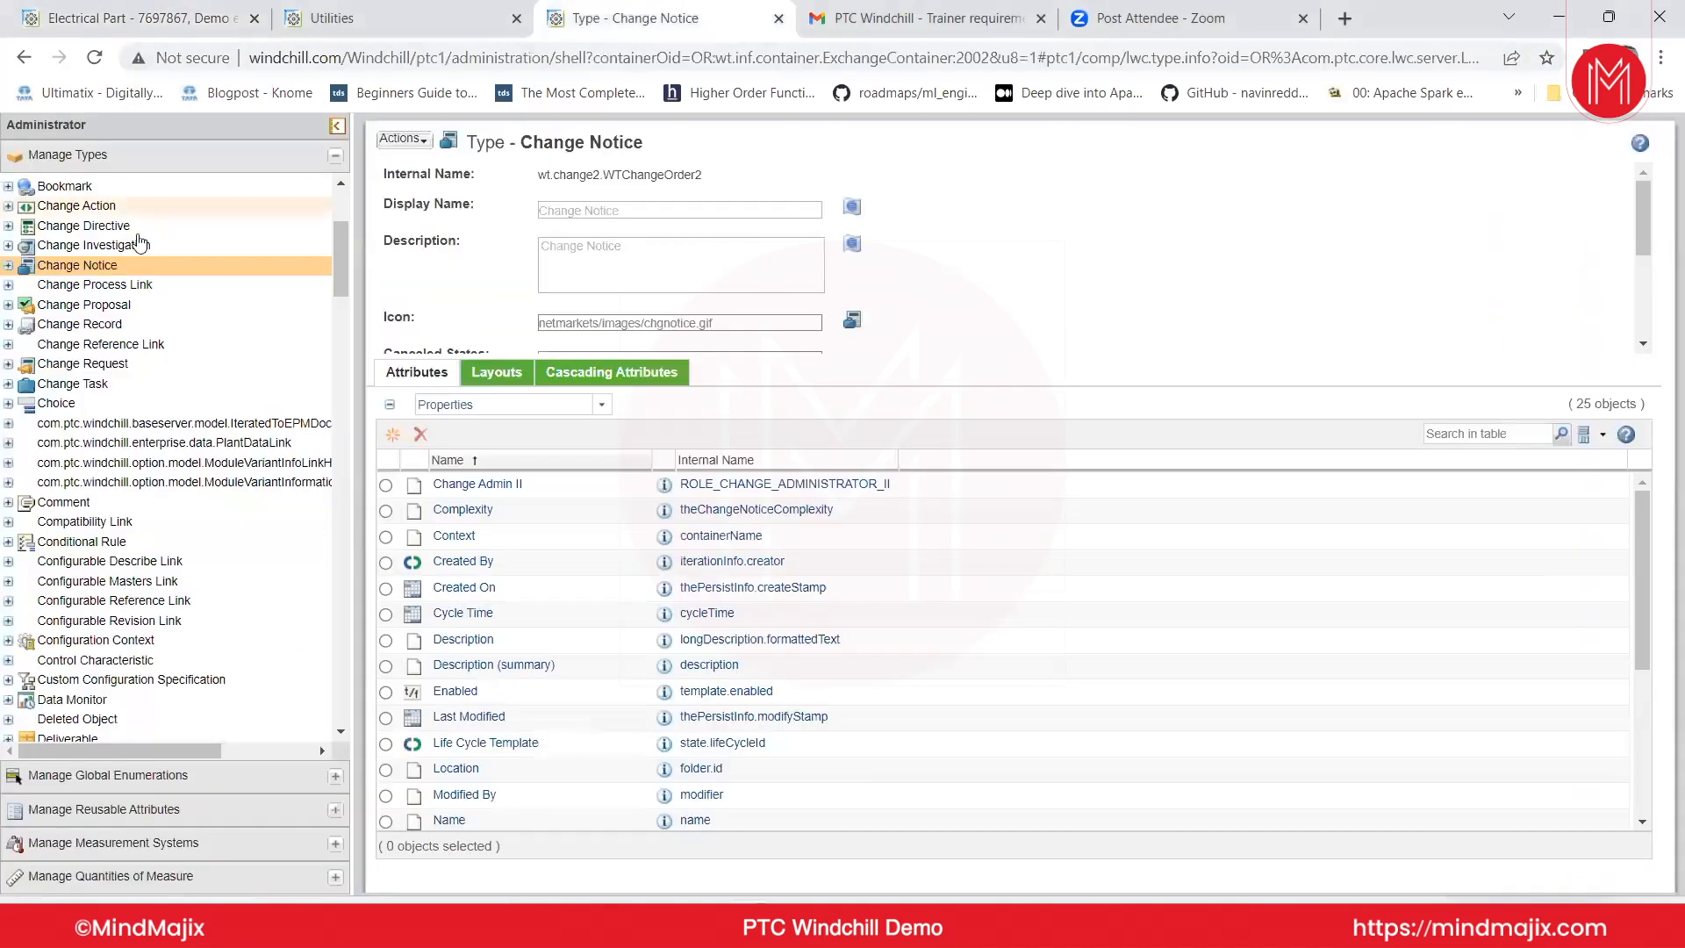
left_click(495, 372)
left_click(404, 377)
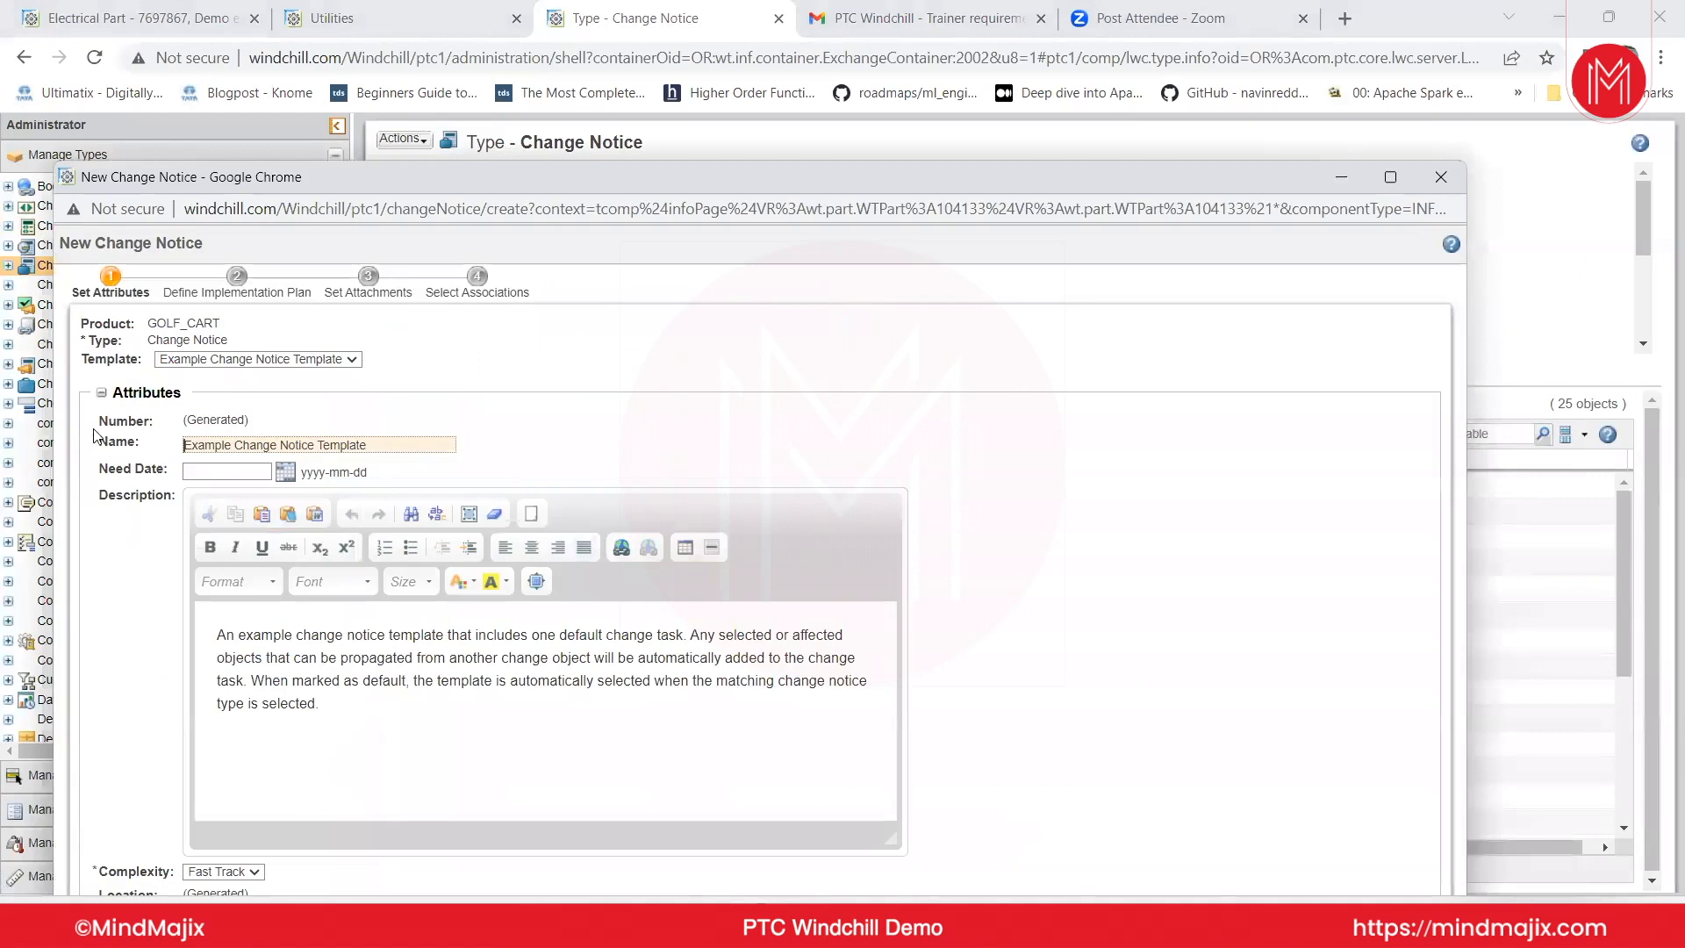
key("alt+Tab")
Filter the Change Notice attributes by "name" and by "des" to match them with the form's Name and Description fields.
left_click(1450, 428)
type("name")
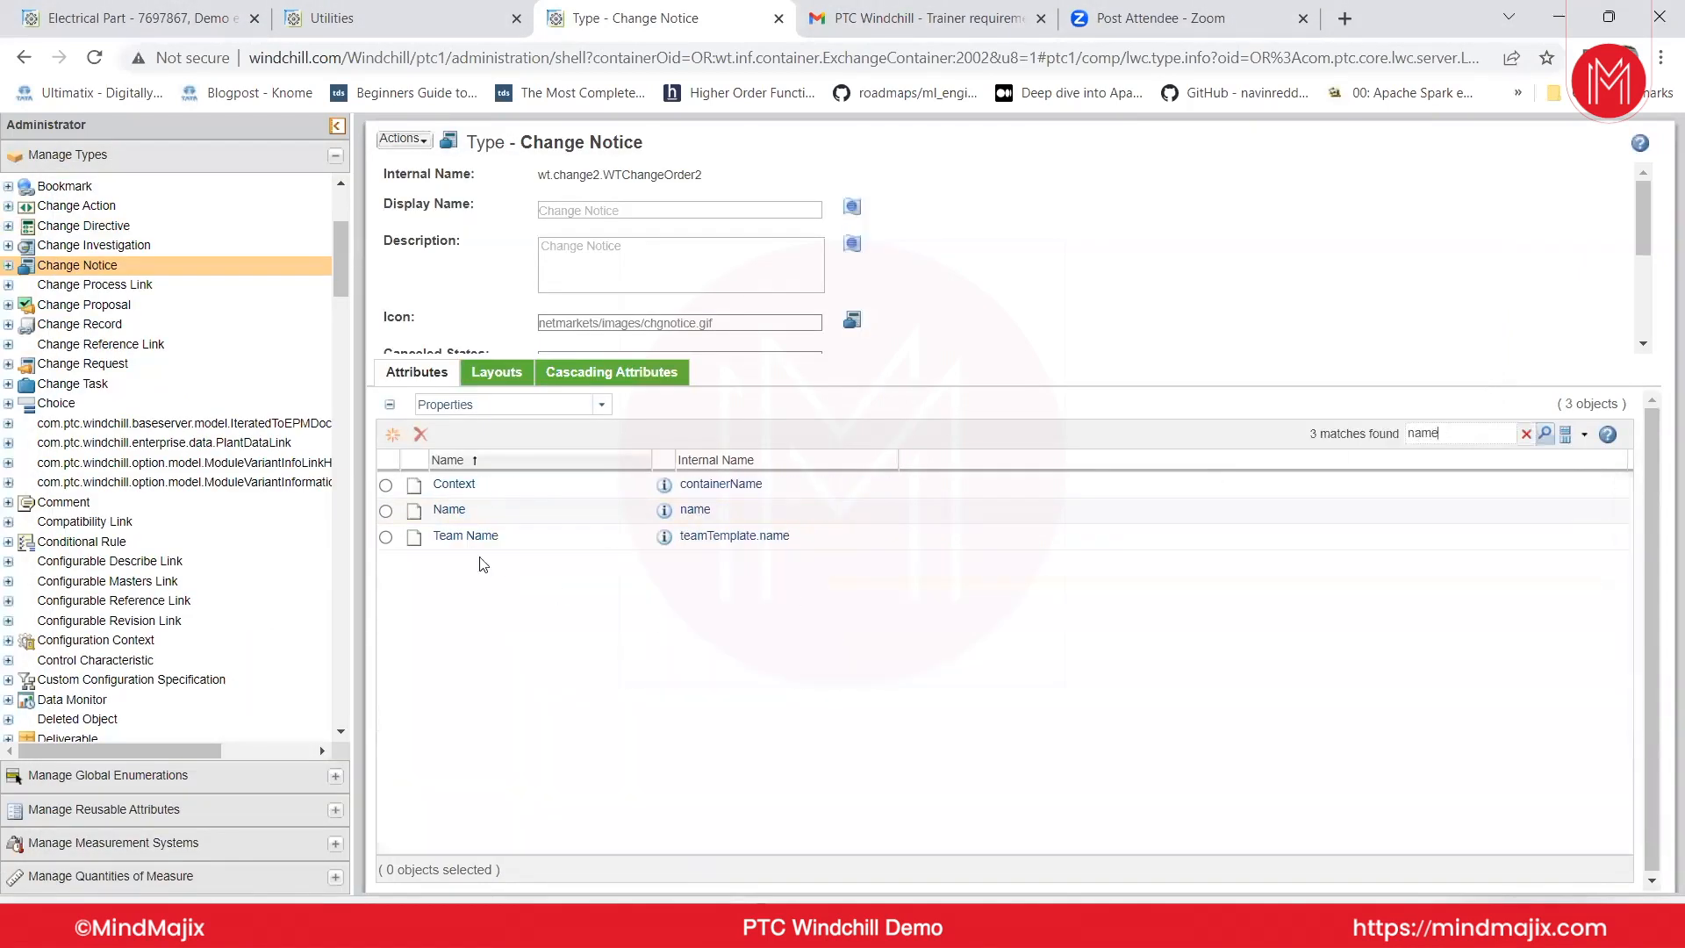
type("des")
key("alt+Tab")
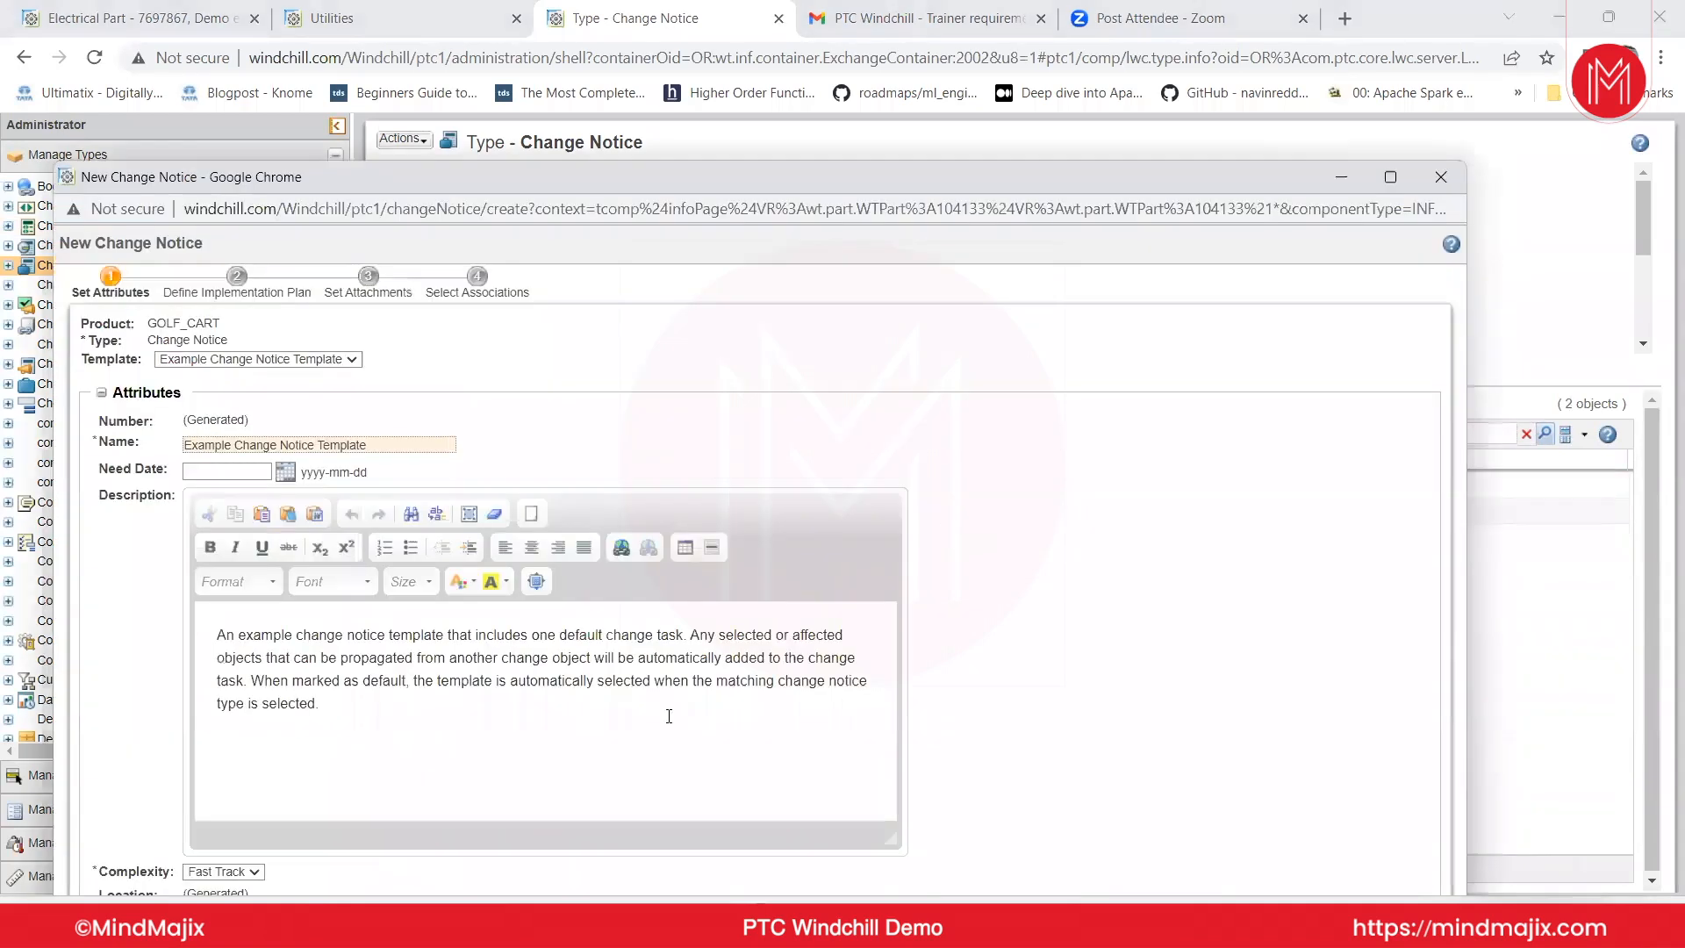
key("alt+Tab")
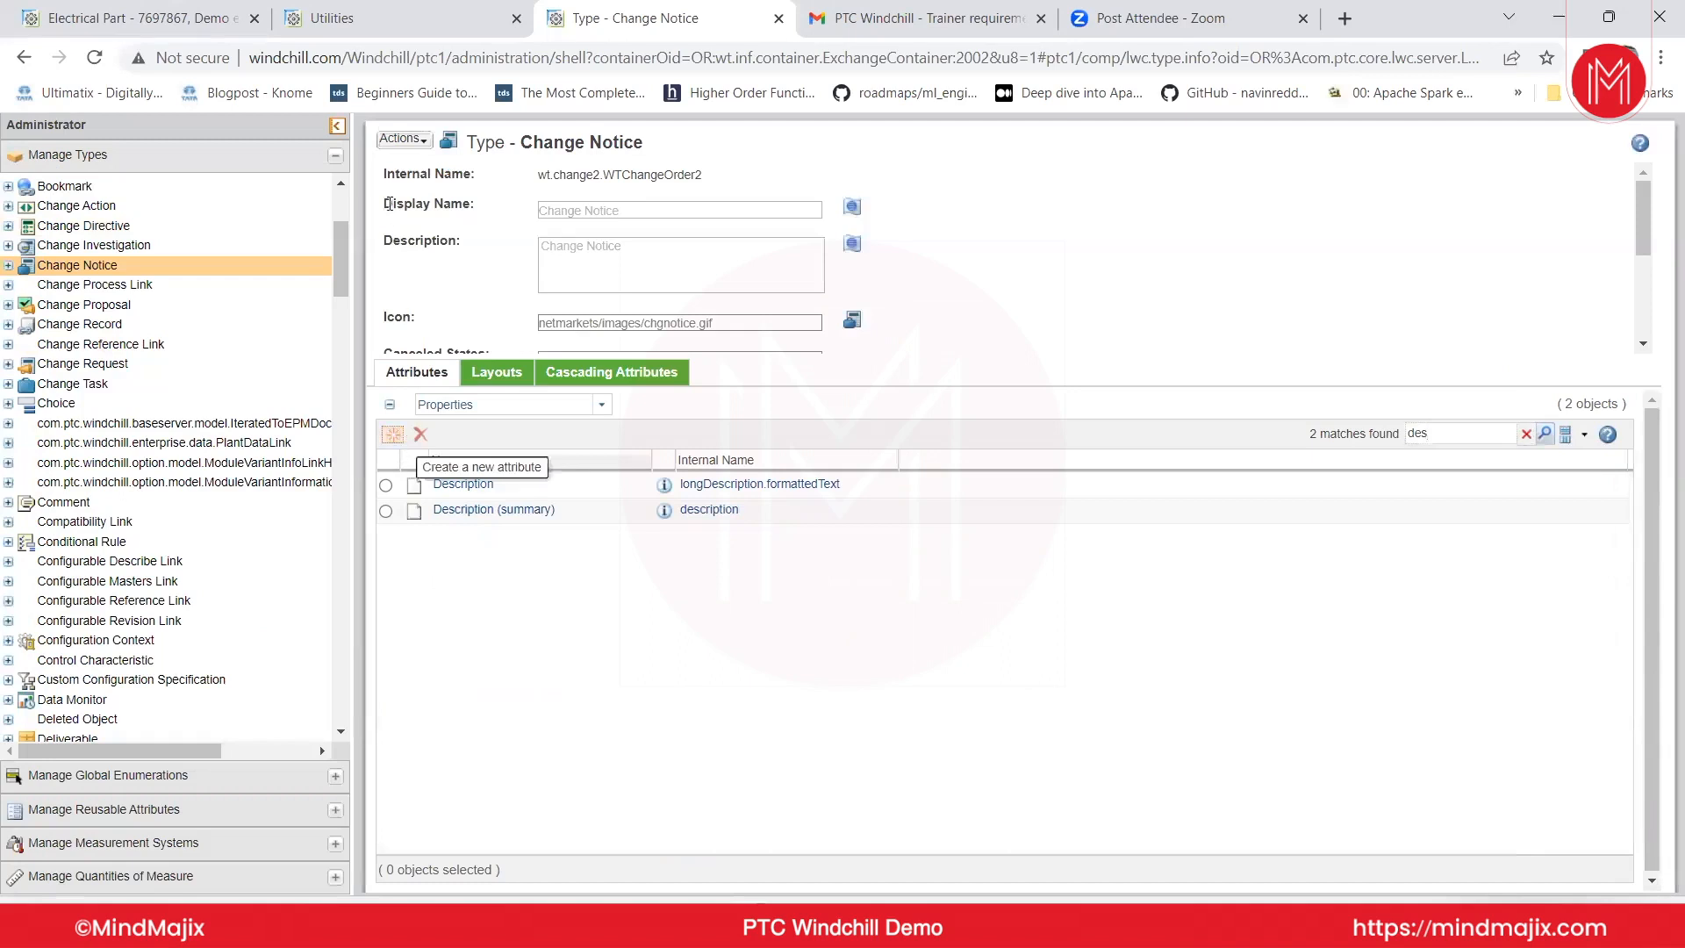
Open the Change Notice type definition for editing.
left_click(403, 140)
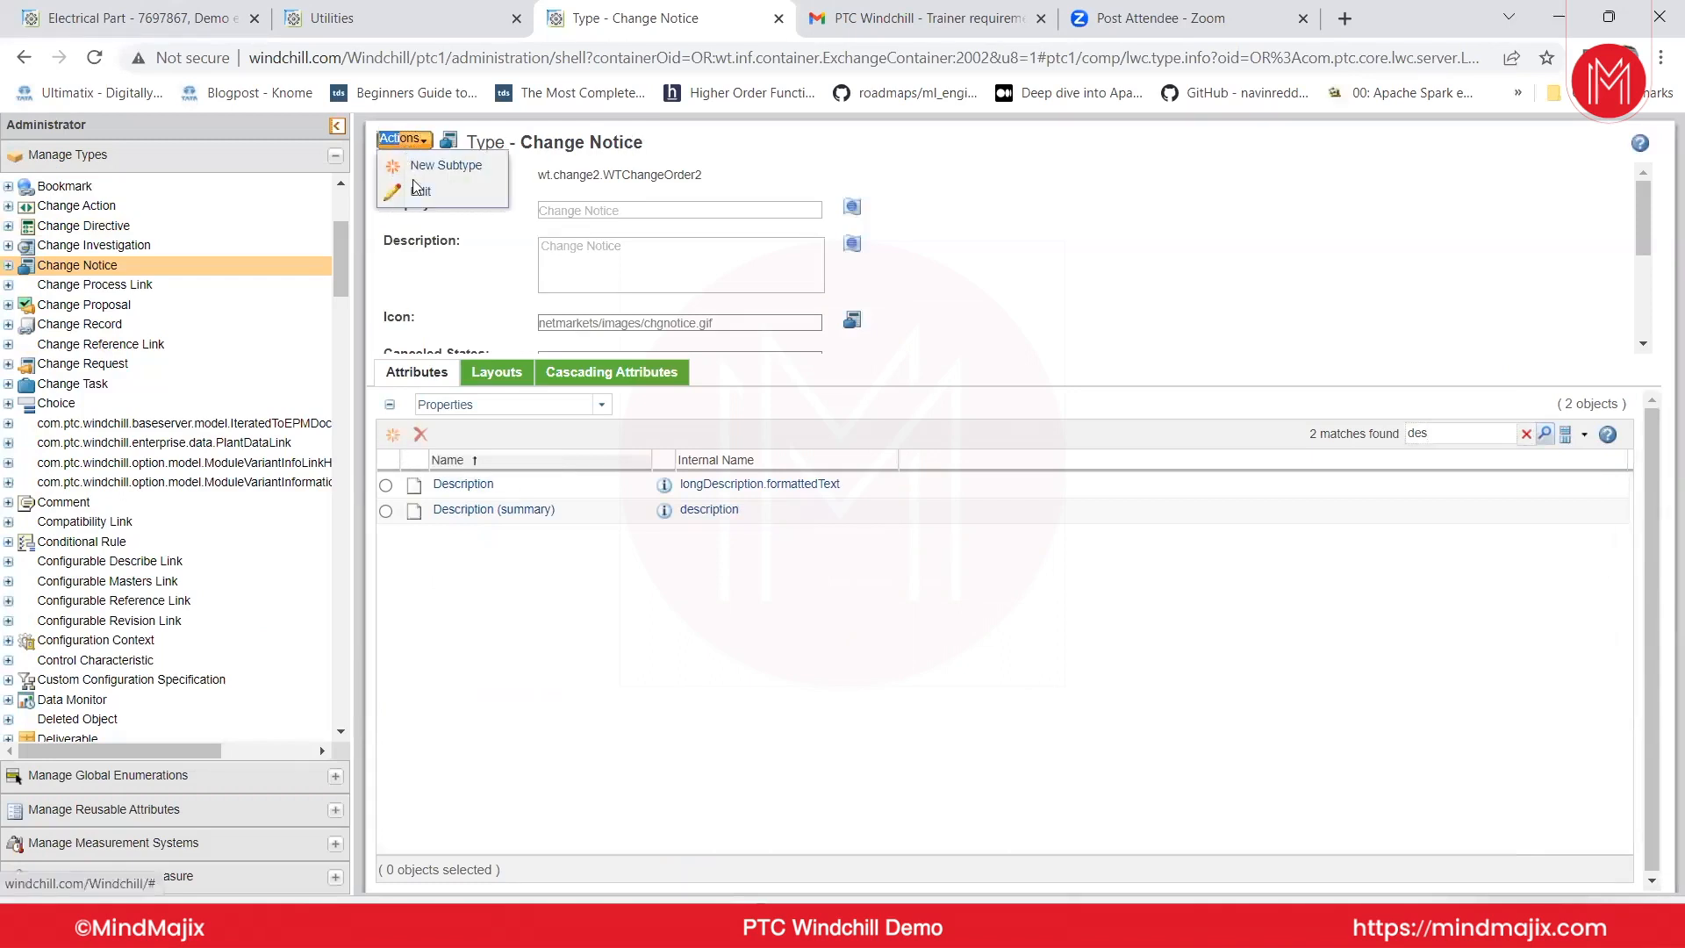
left_click(418, 200)
left_click(964, 260)
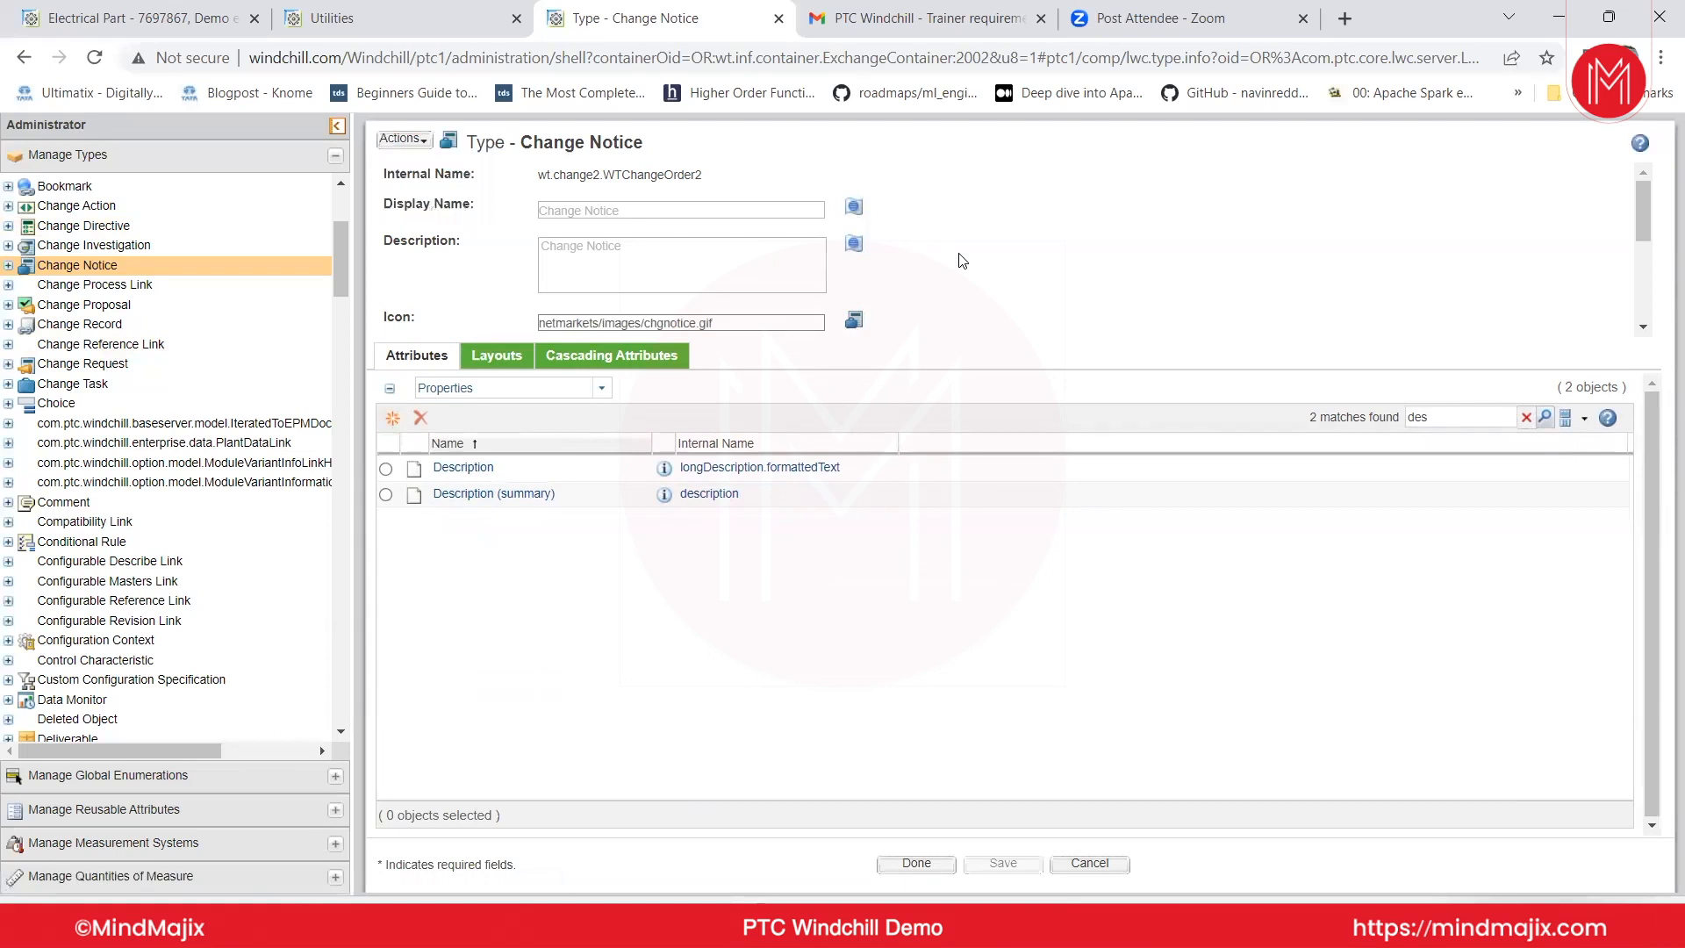
Expand the Part type and view the definitions of its Placeholder, Resource and Electrical Part subtypes and of Part itself.
scroll(147, 600, "down", 5)
scroll(147, 599, "down", 10)
scroll(147, 599, "down", 4)
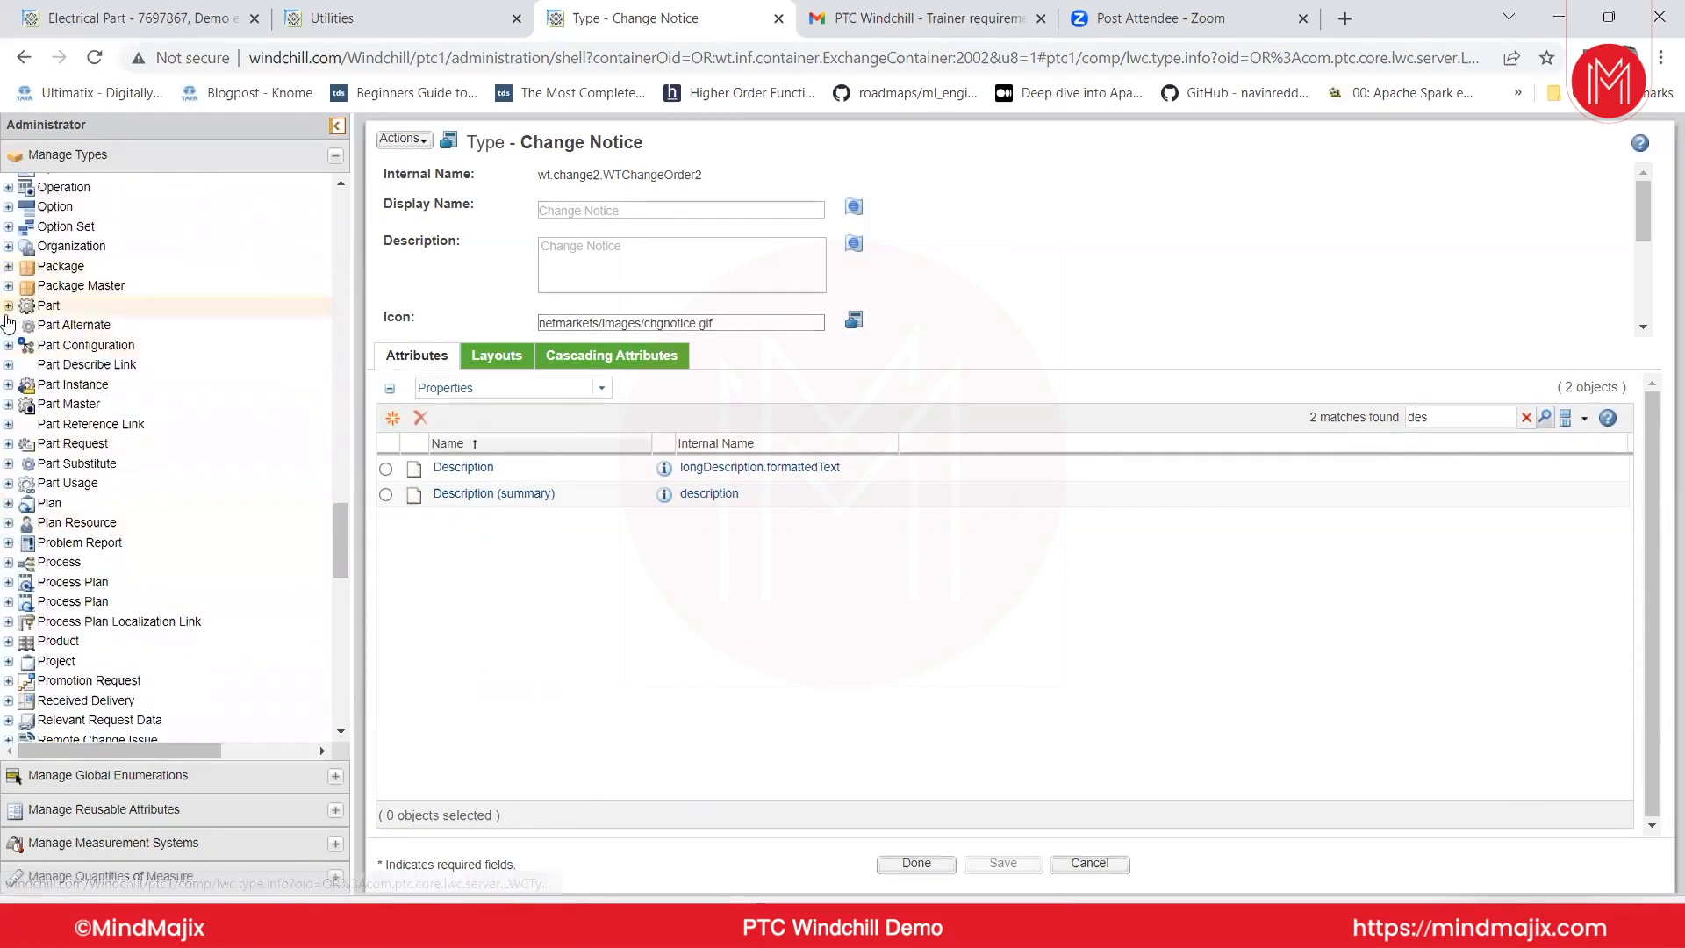
left_click(8, 306)
left_click(86, 345)
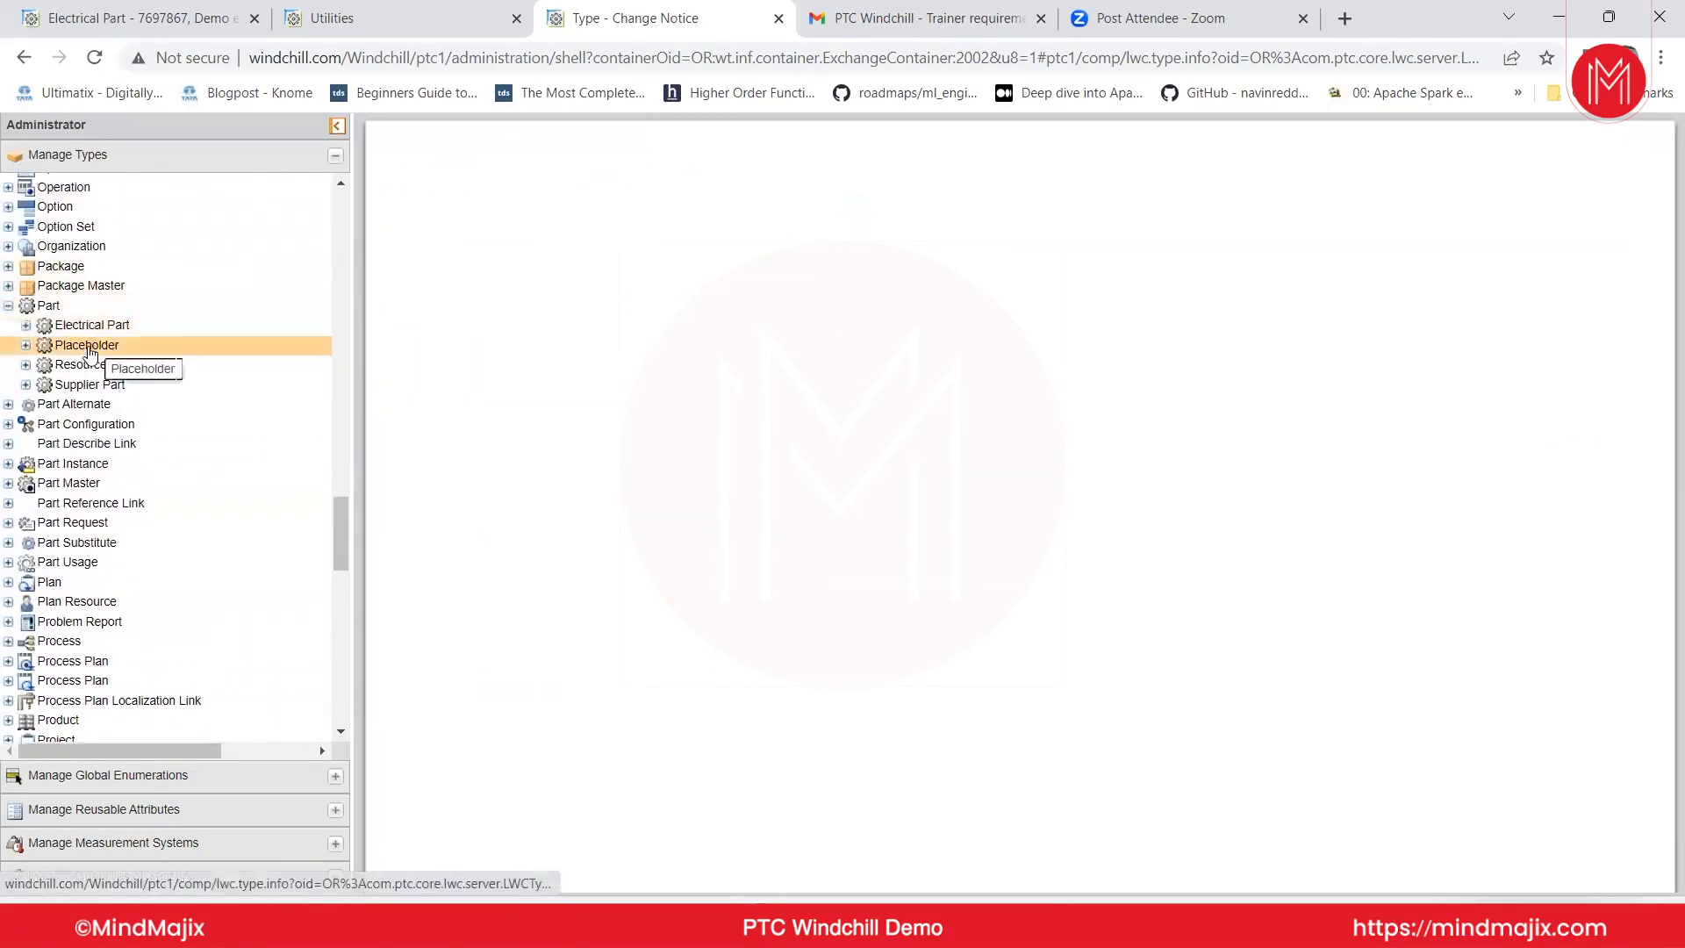
left_click(87, 364)
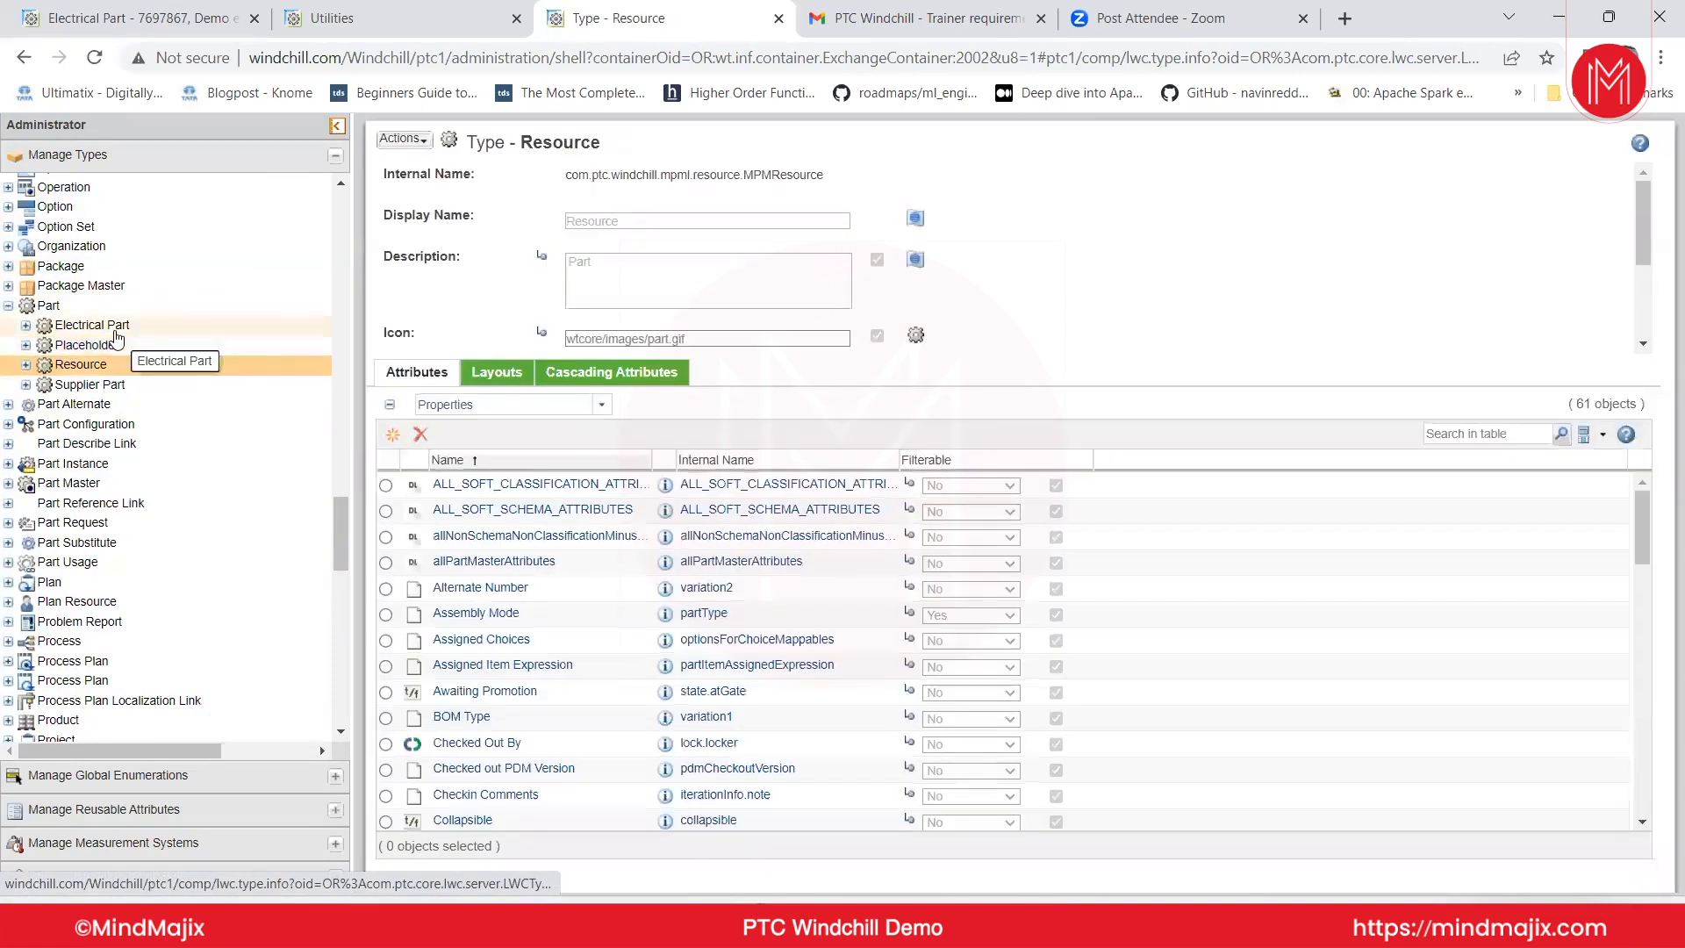
left_click(117, 331)
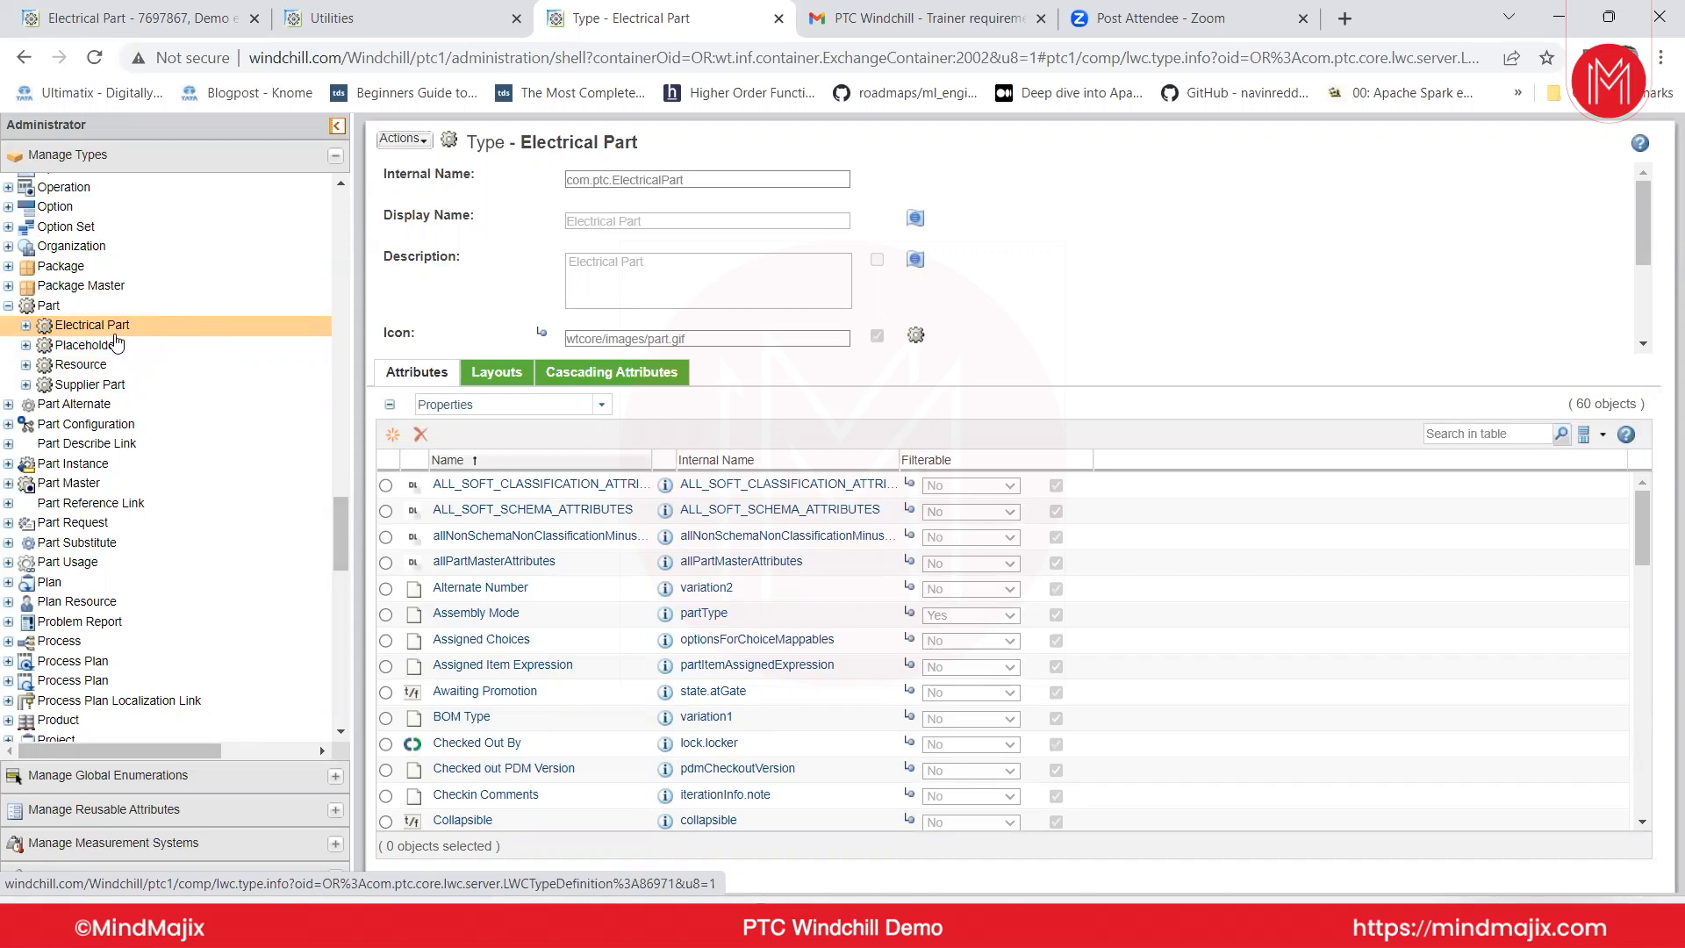
left_click(95, 307)
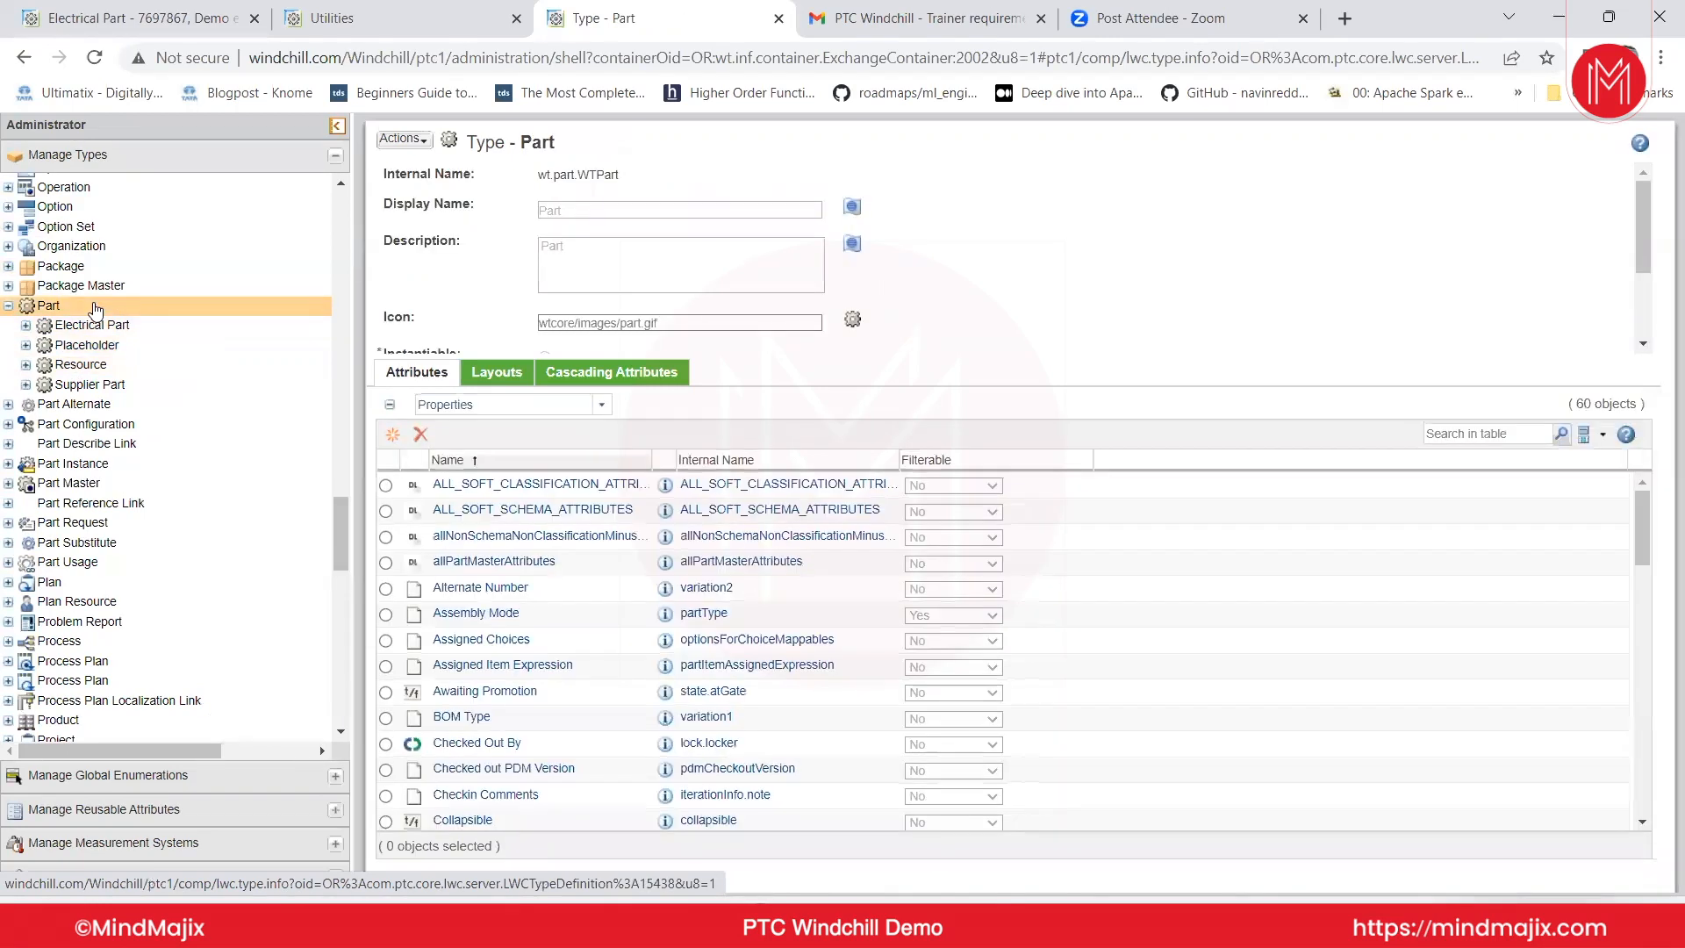
View the New Subtype form for the Part type and close it without creating a subtype.
right_click(95, 309)
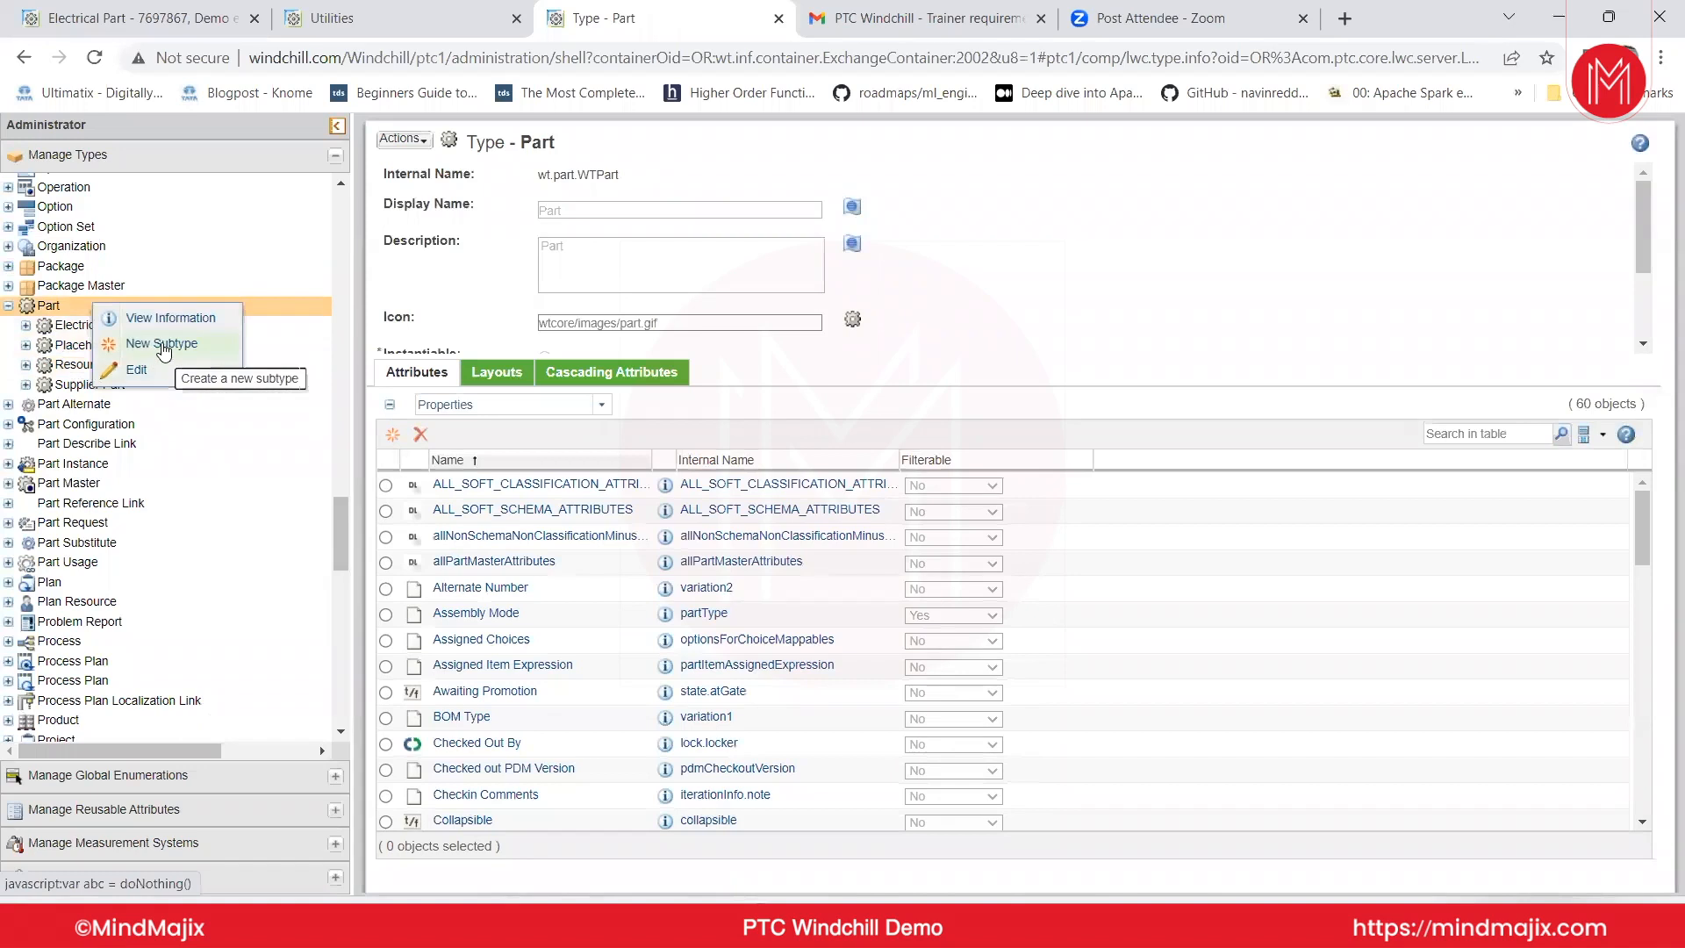
left_click(163, 345)
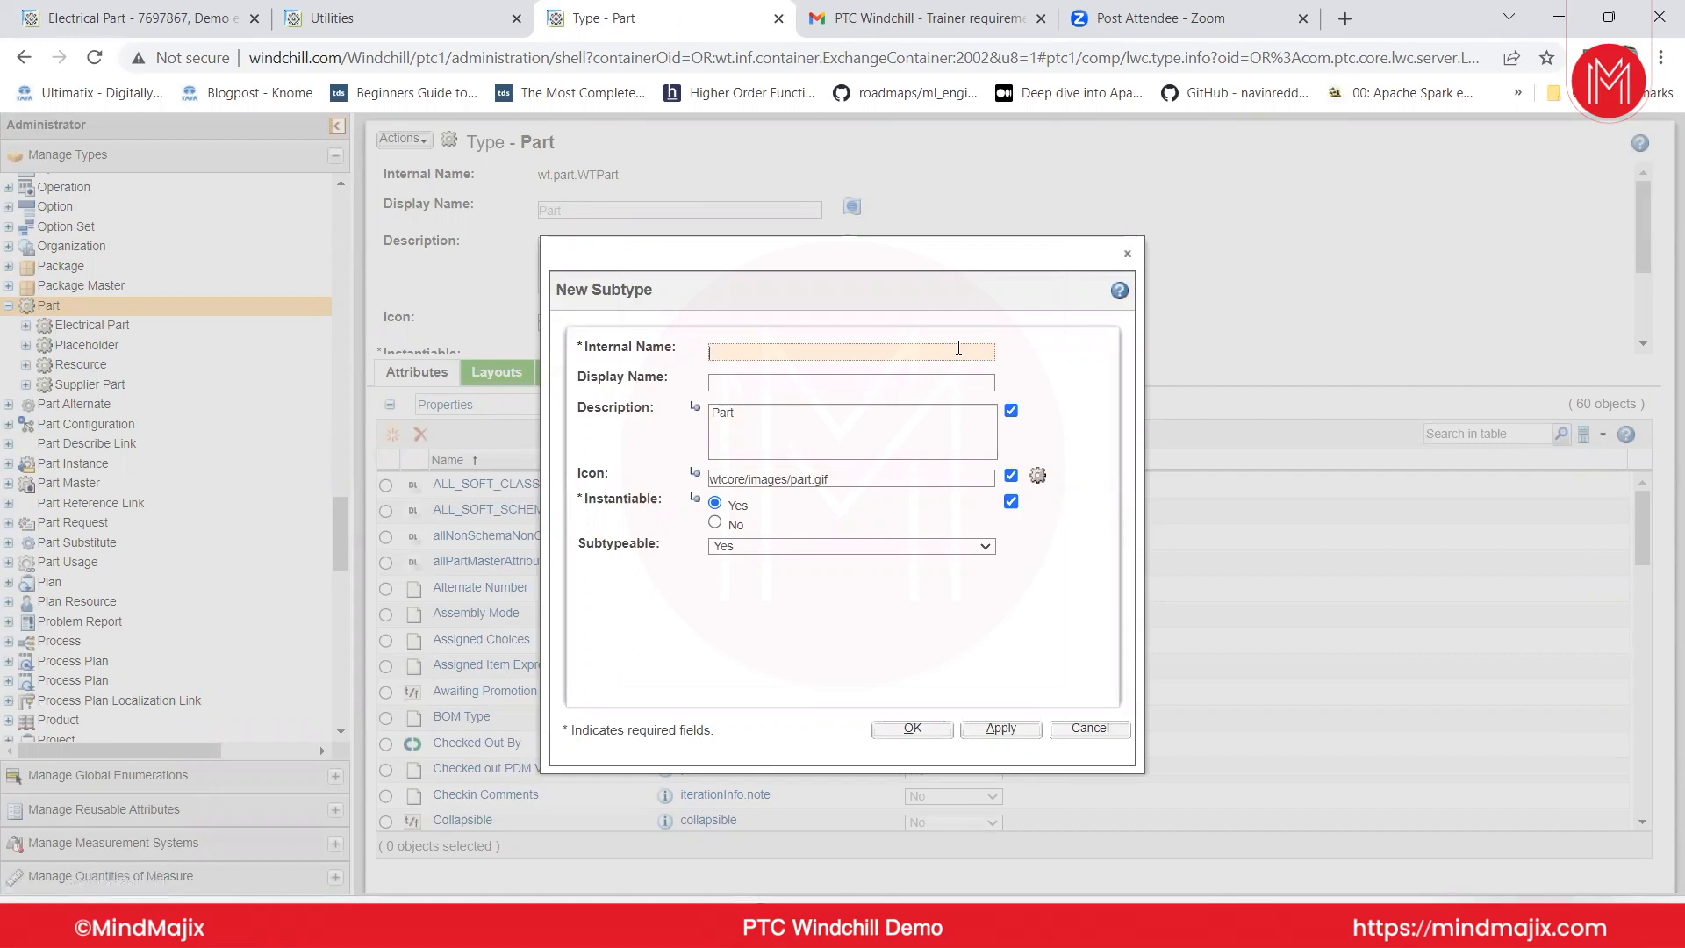
left_click(1127, 254)
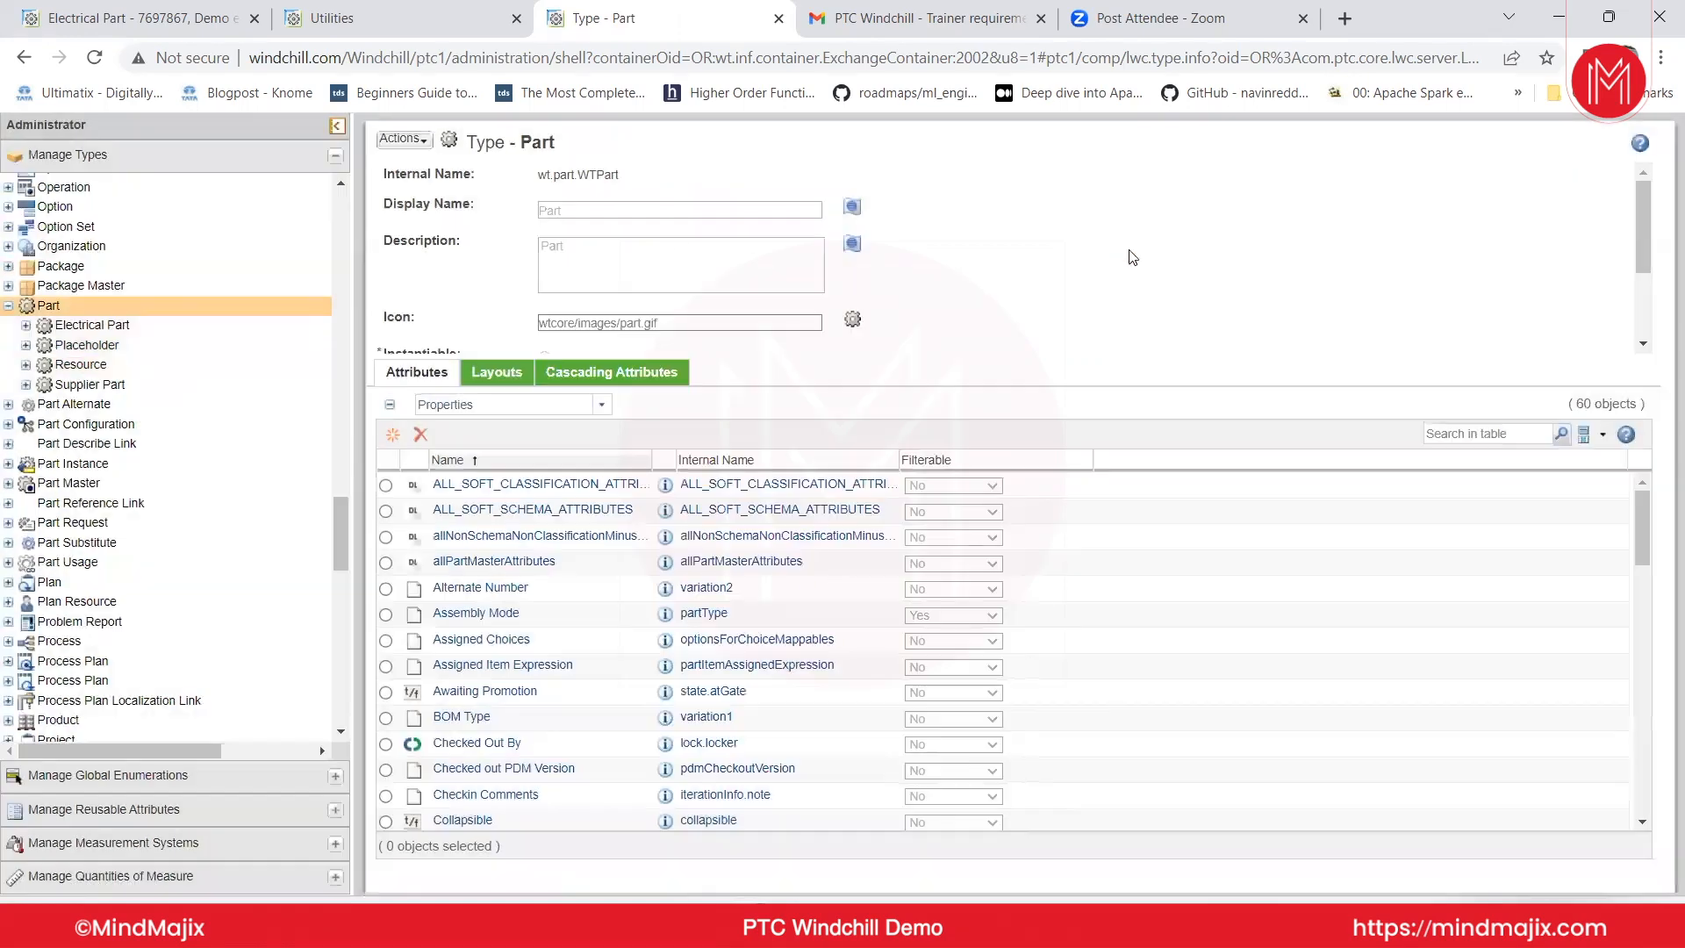
Open the Electrical Part type, check the selectable types in GOLF_CART's New Part form, and return to the Utilities page.
left_click(91, 325)
left_click(123, 19)
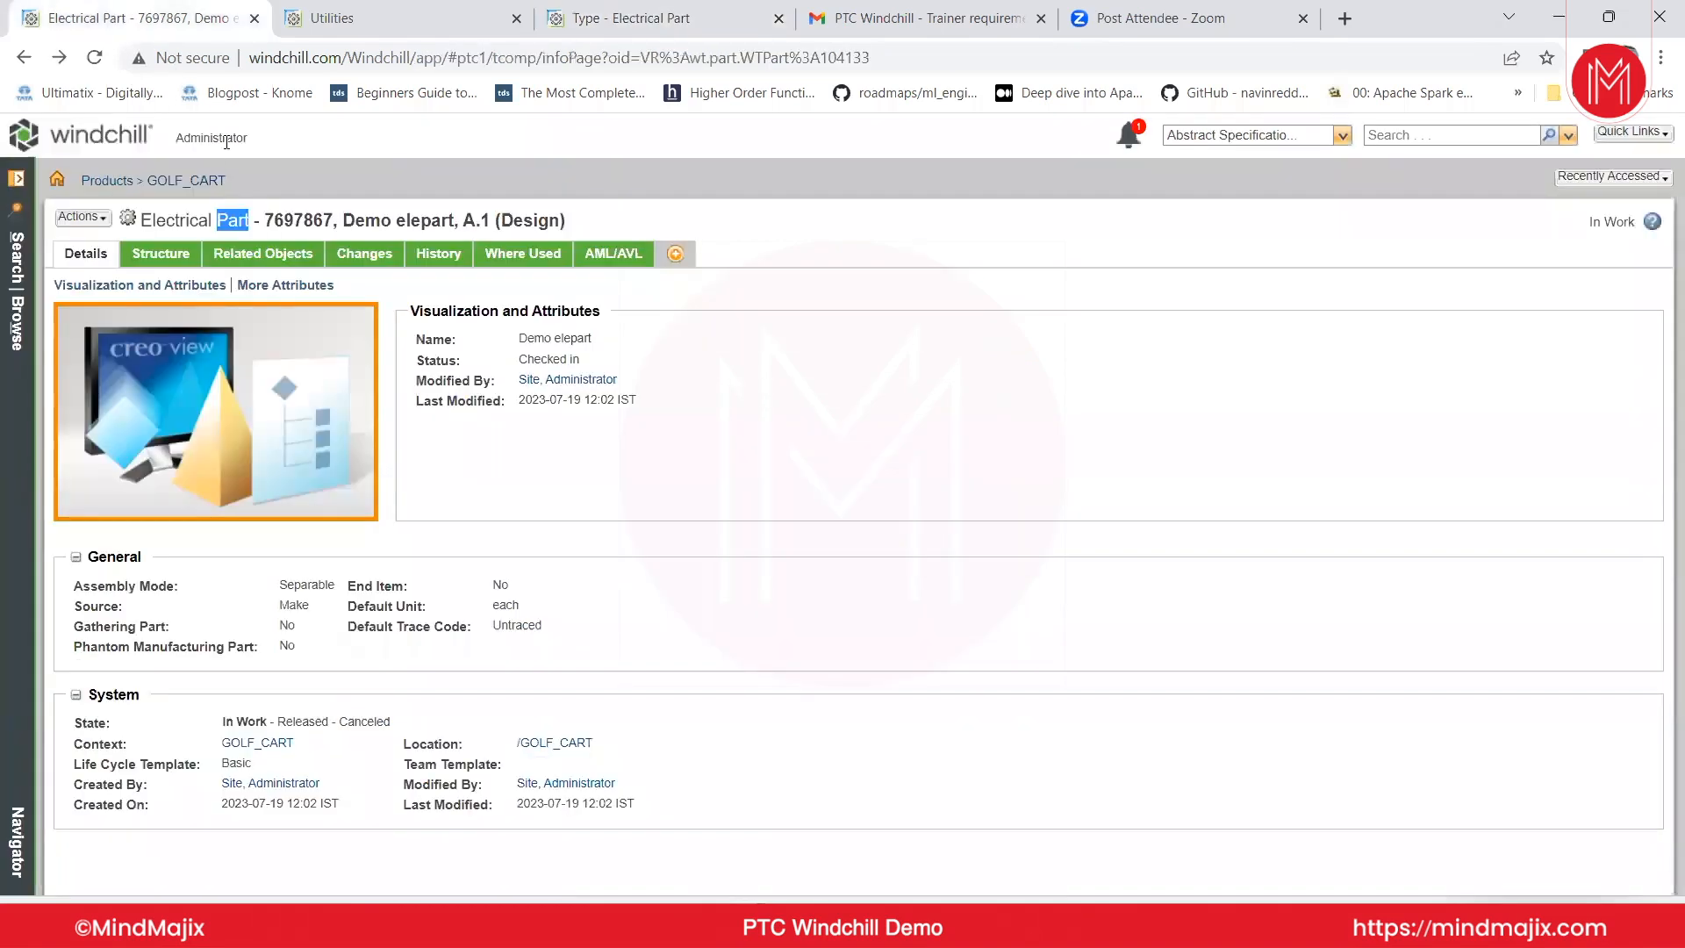
left_click(197, 181)
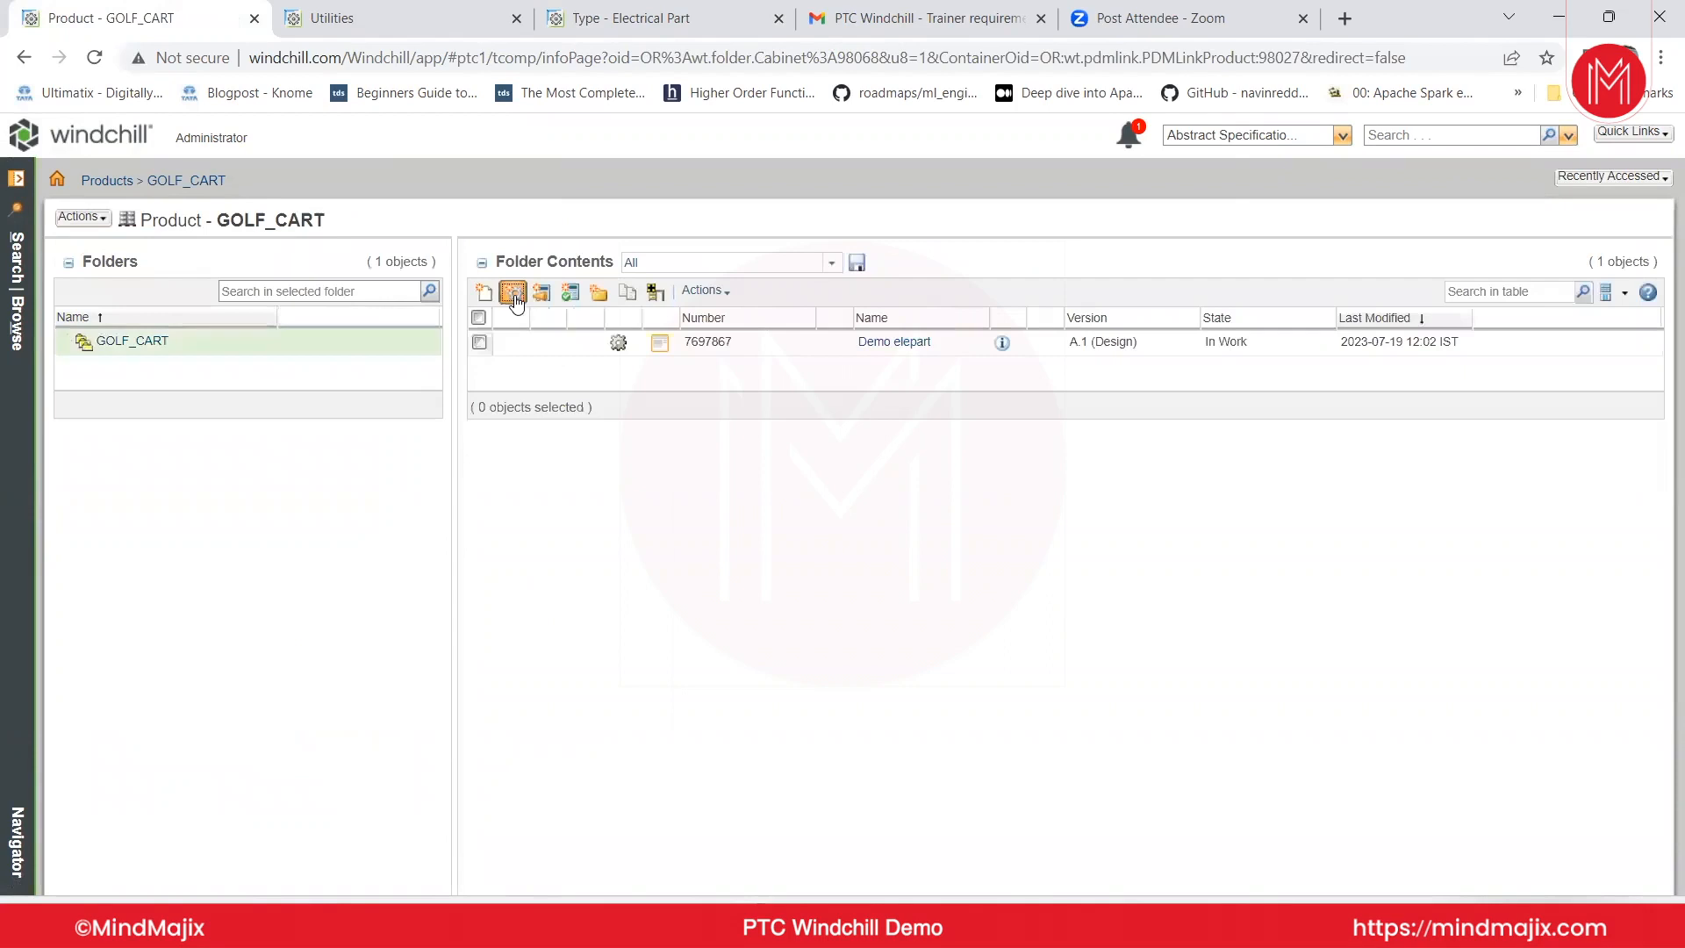
left_click(513, 292)
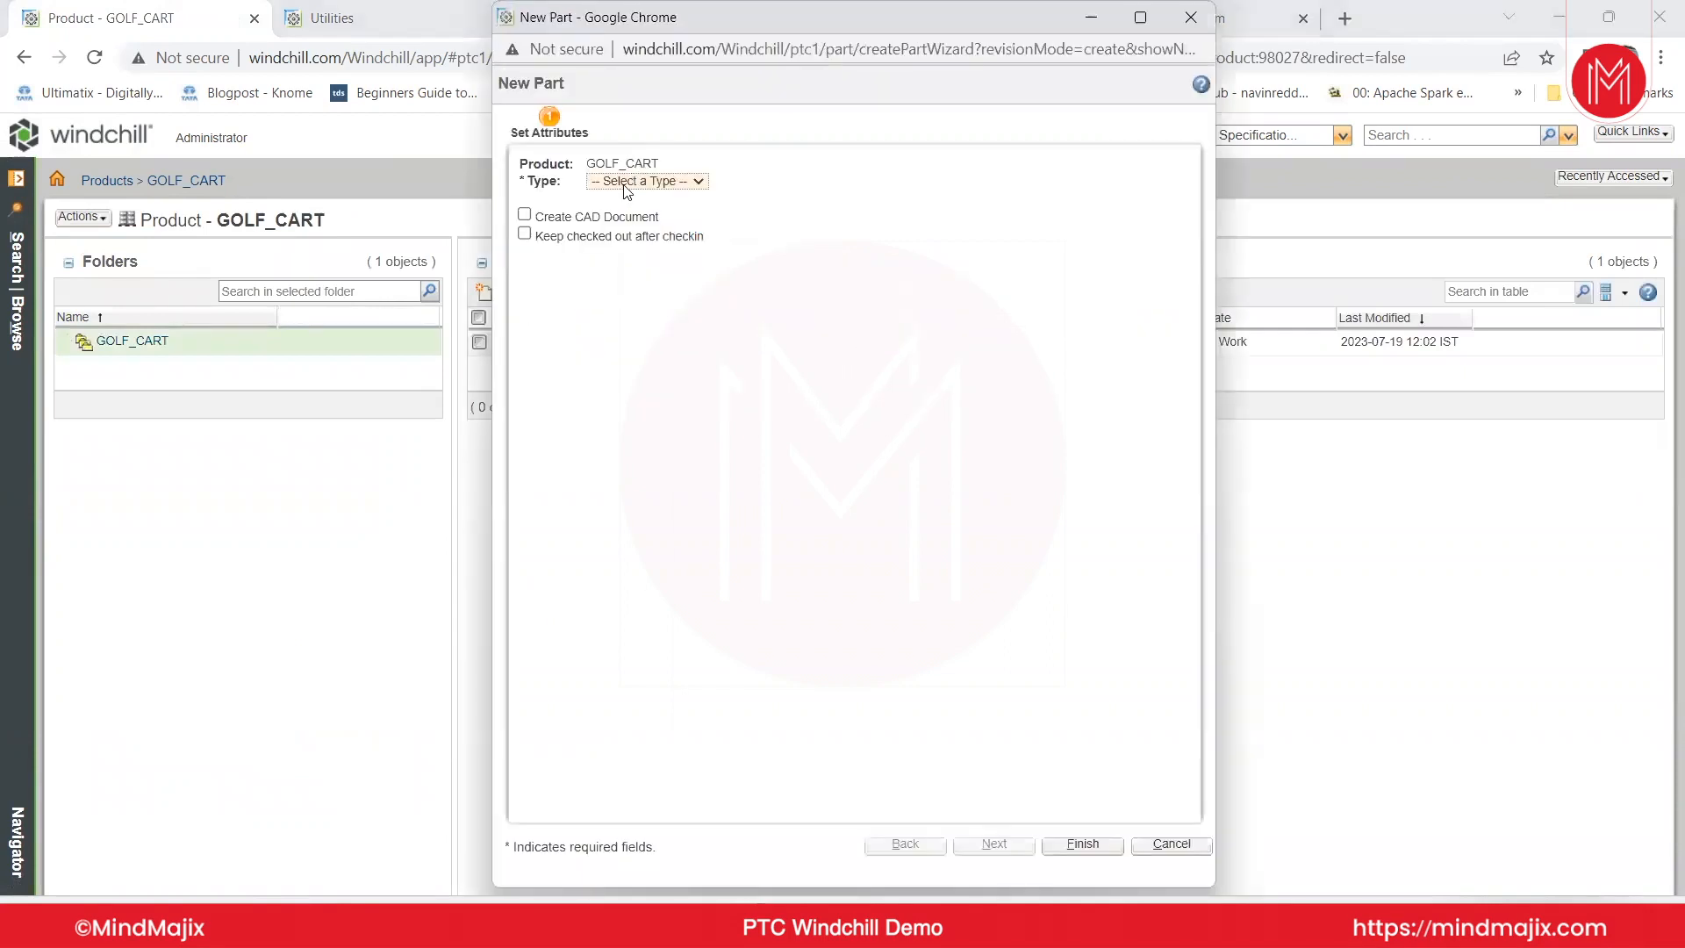
left_click(626, 182)
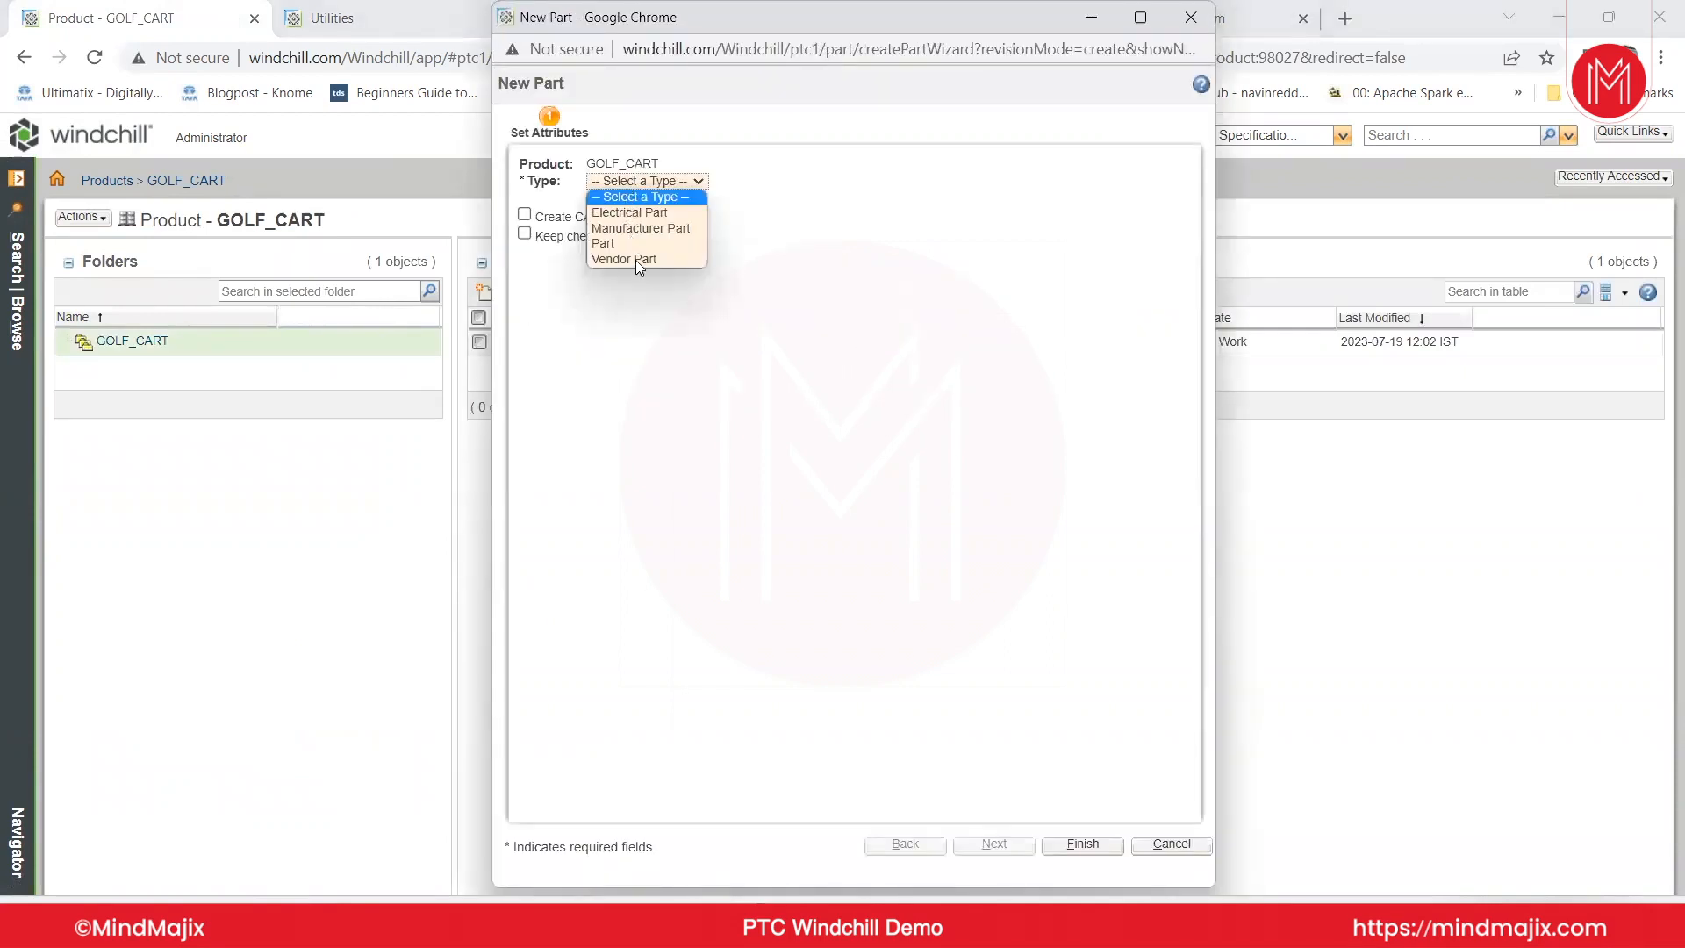
left_click(787, 226)
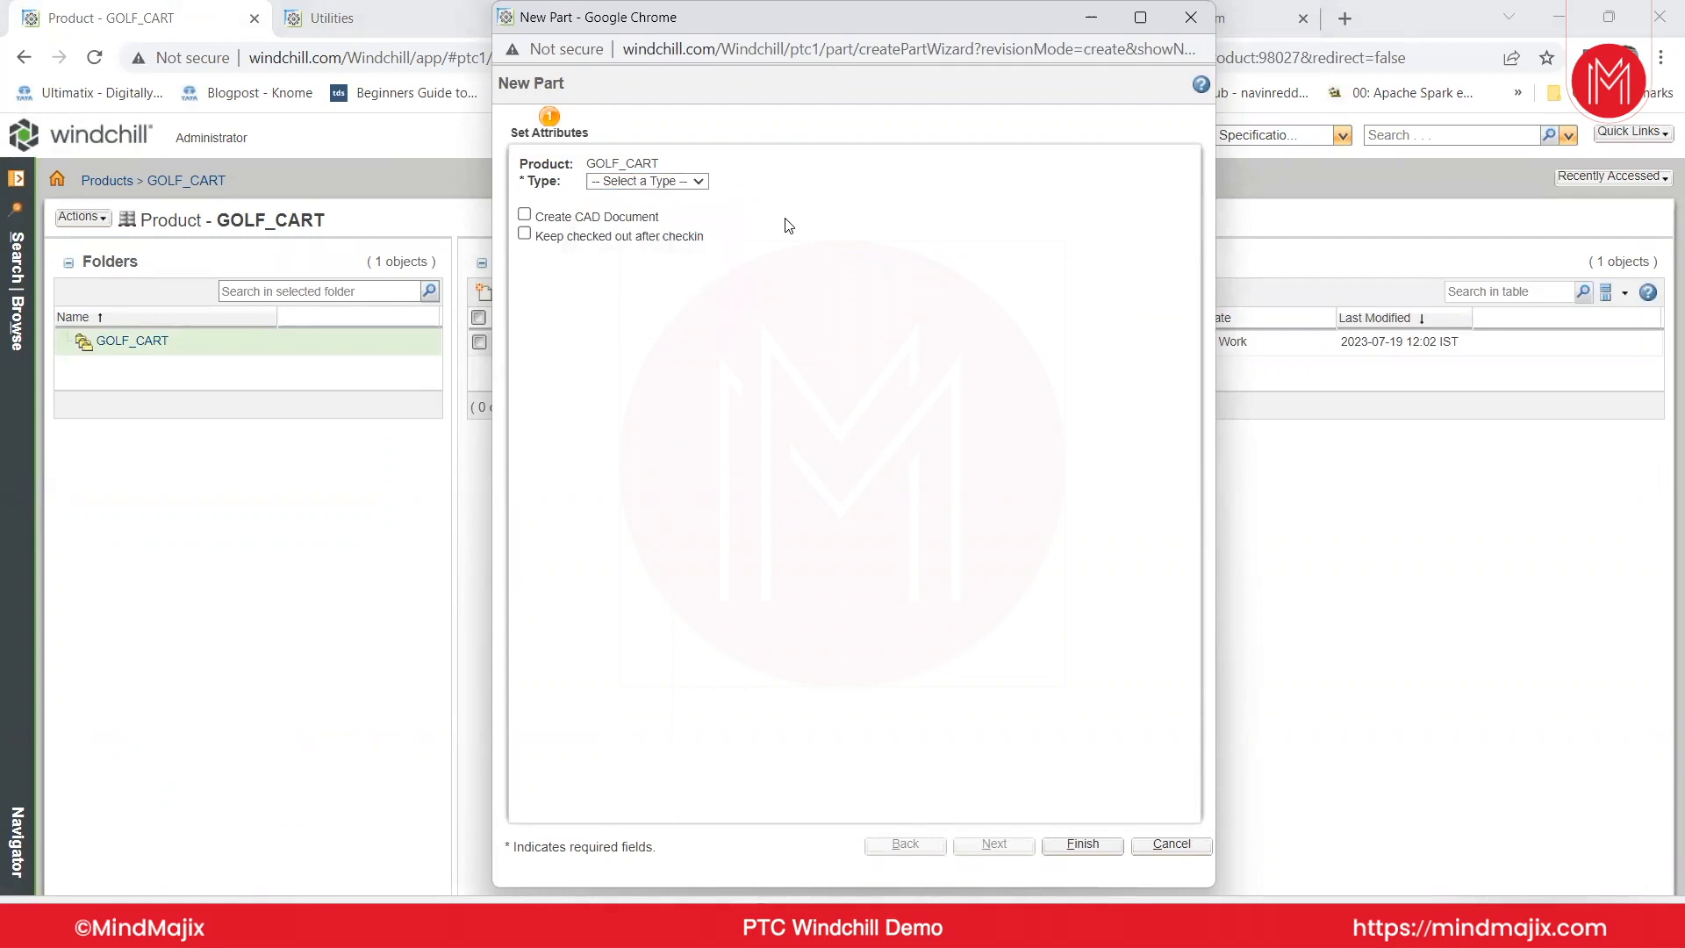
left_click(420, 35)
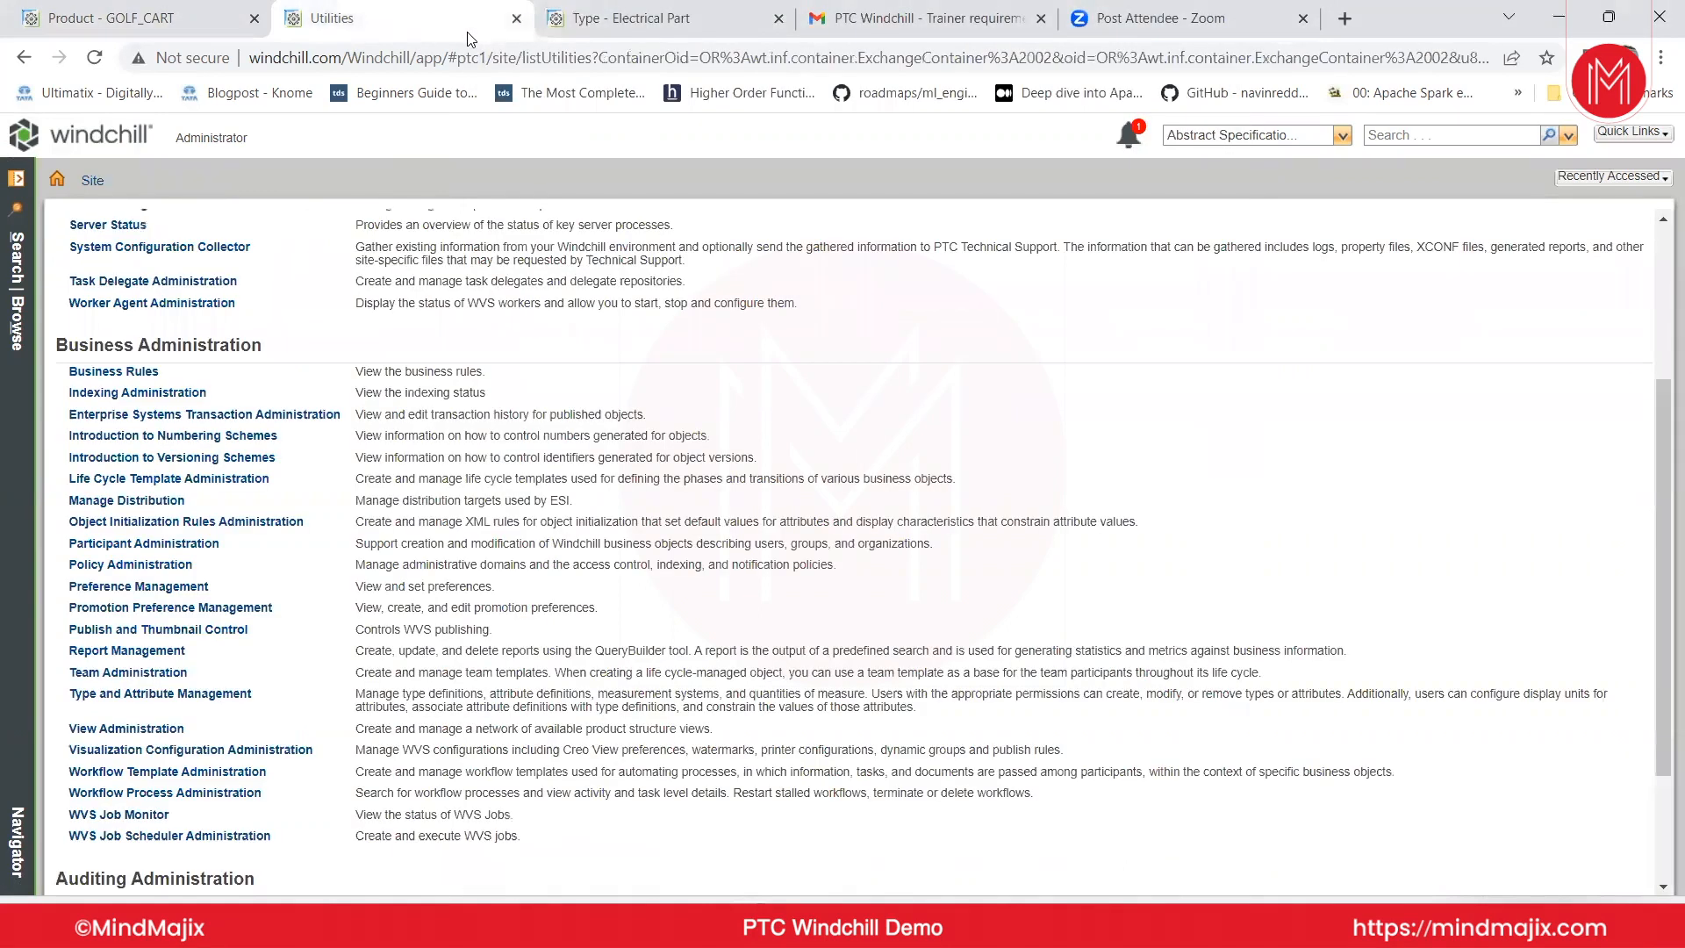
Choose the Part type in GOLF_CART's New Part form and enter Demo as the name.
left_click(598, 25)
key("alt+Tab")
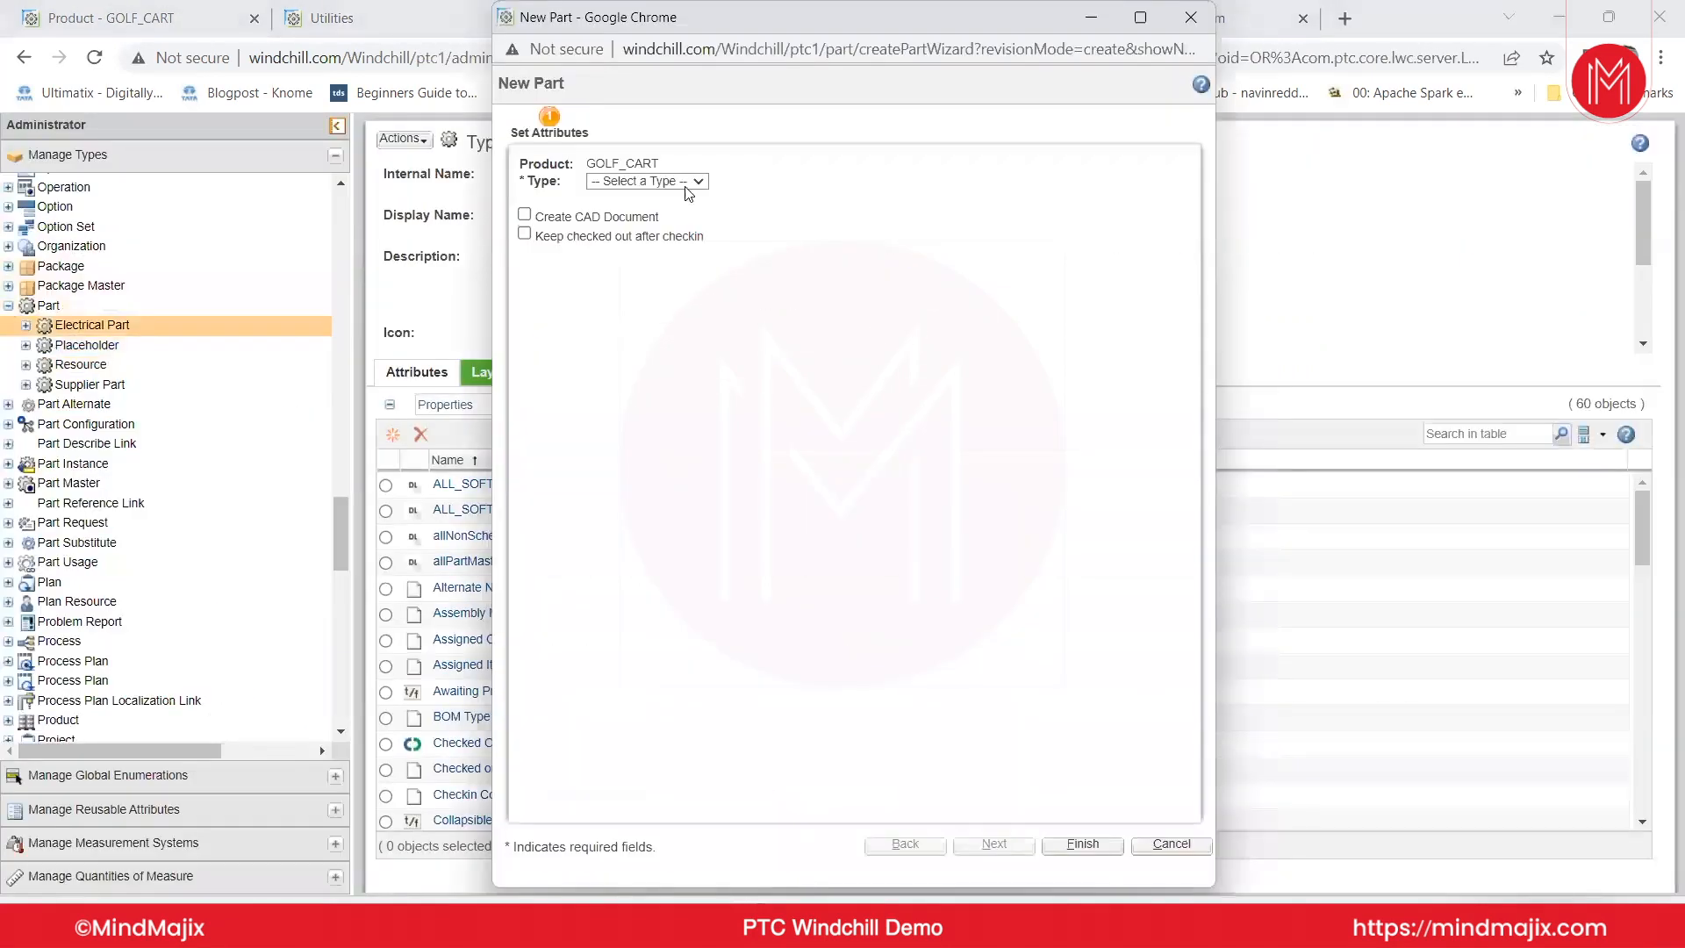
left_click(689, 181)
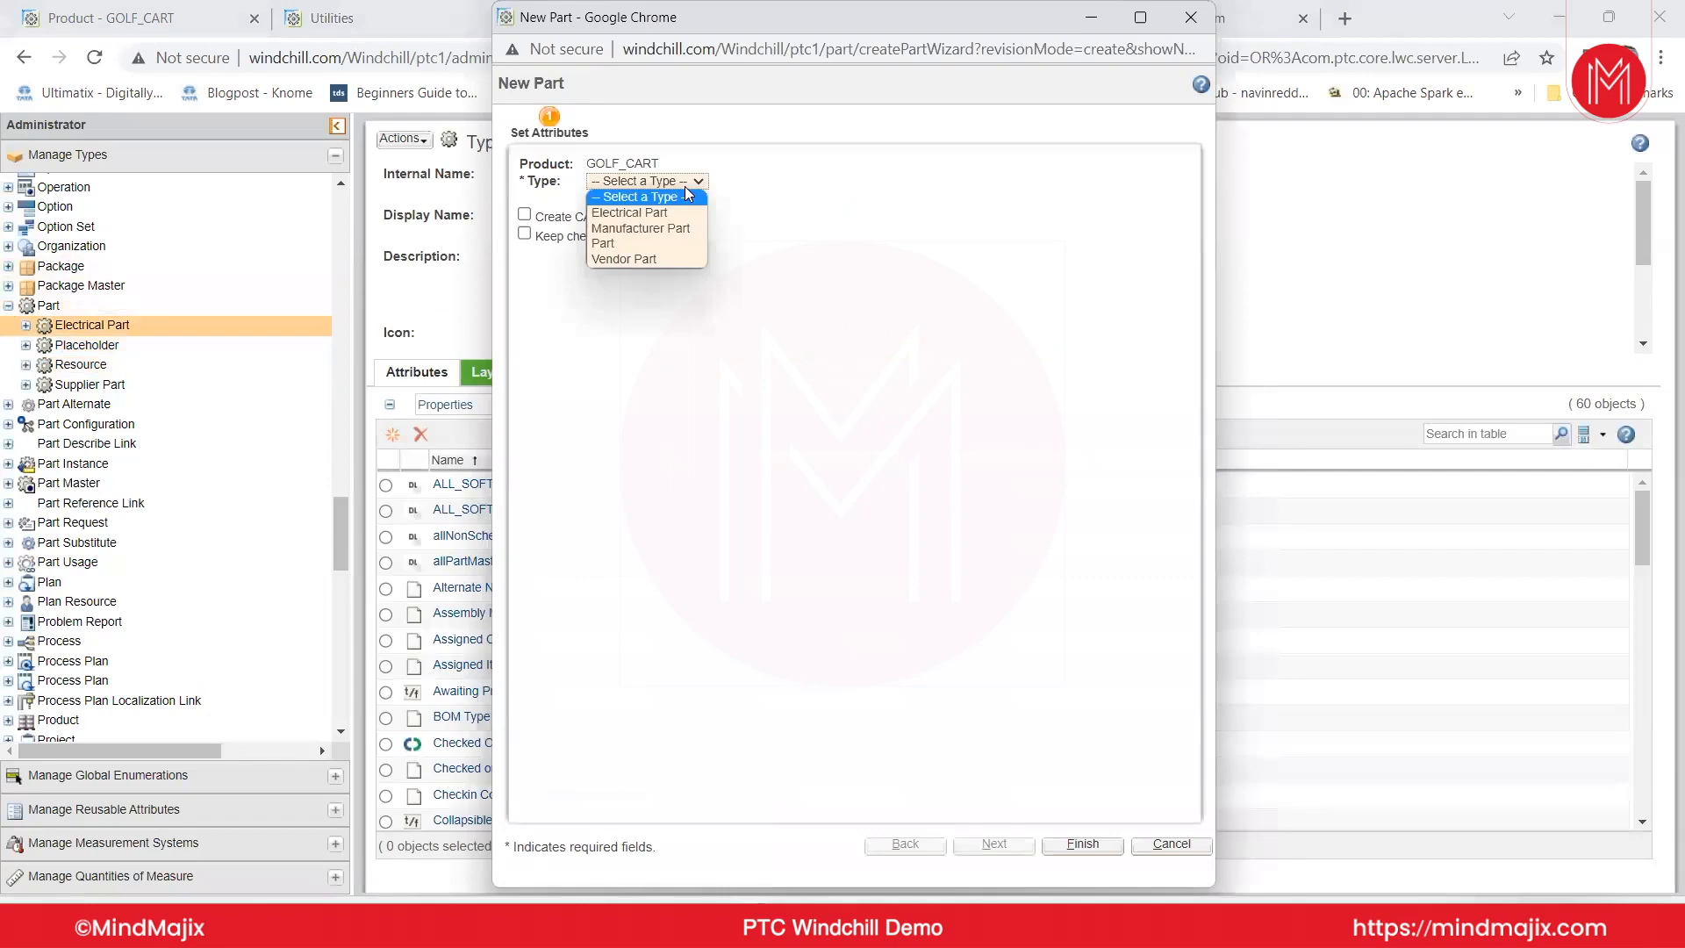
left_click(609, 244)
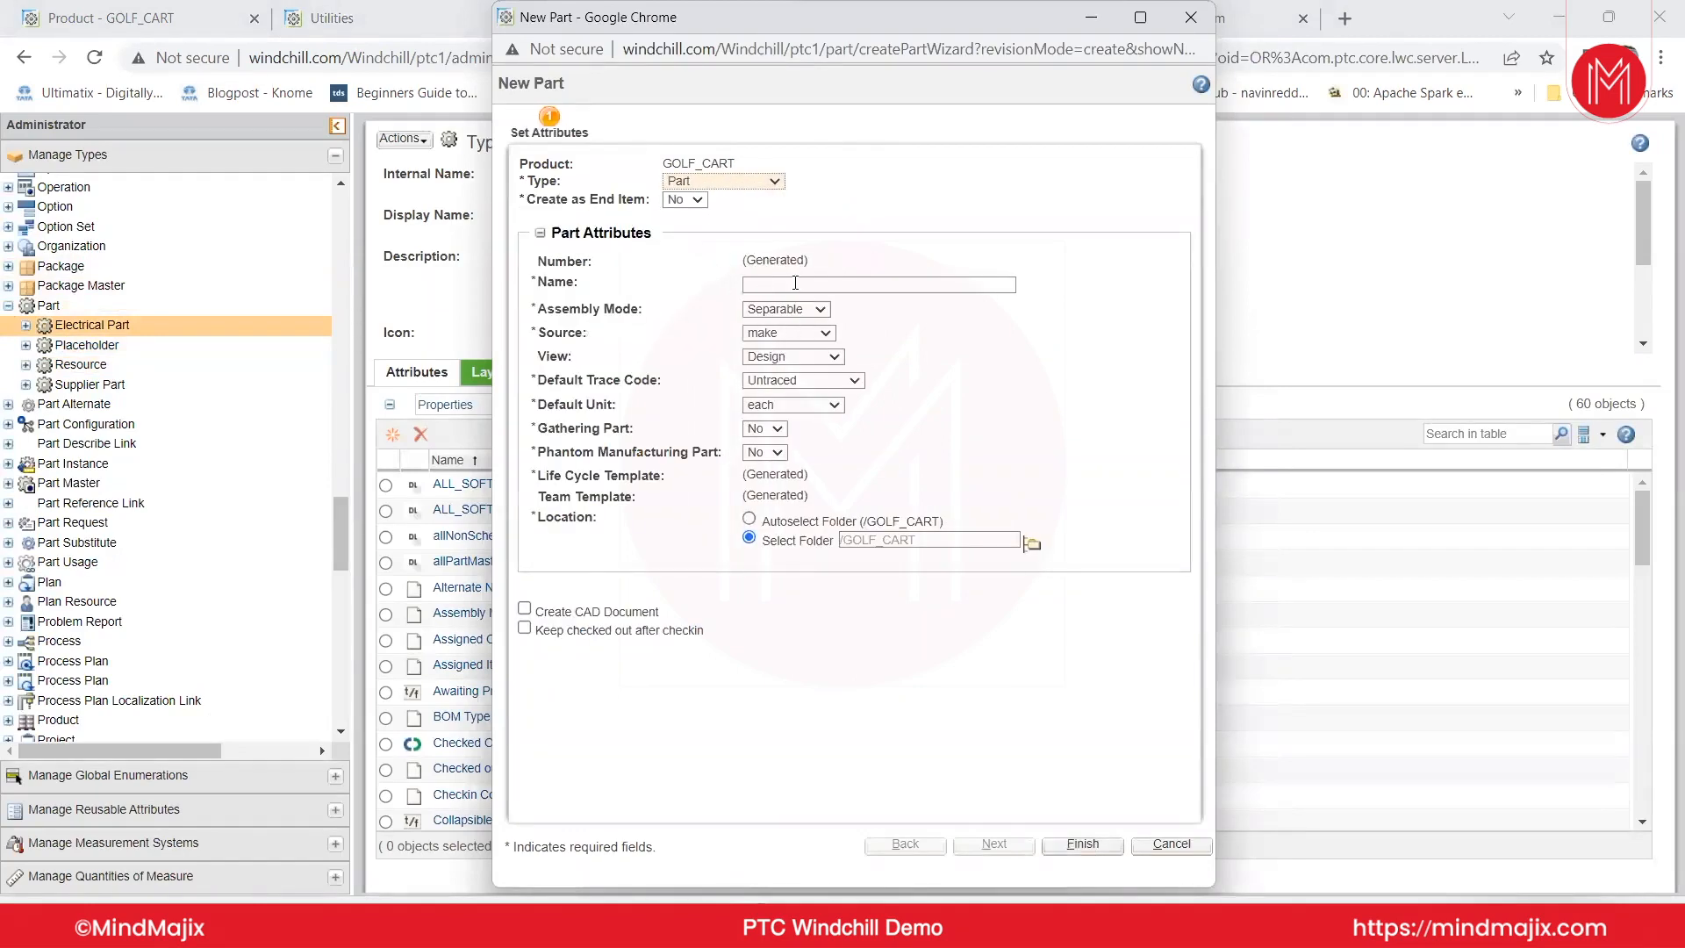
left_click(809, 283)
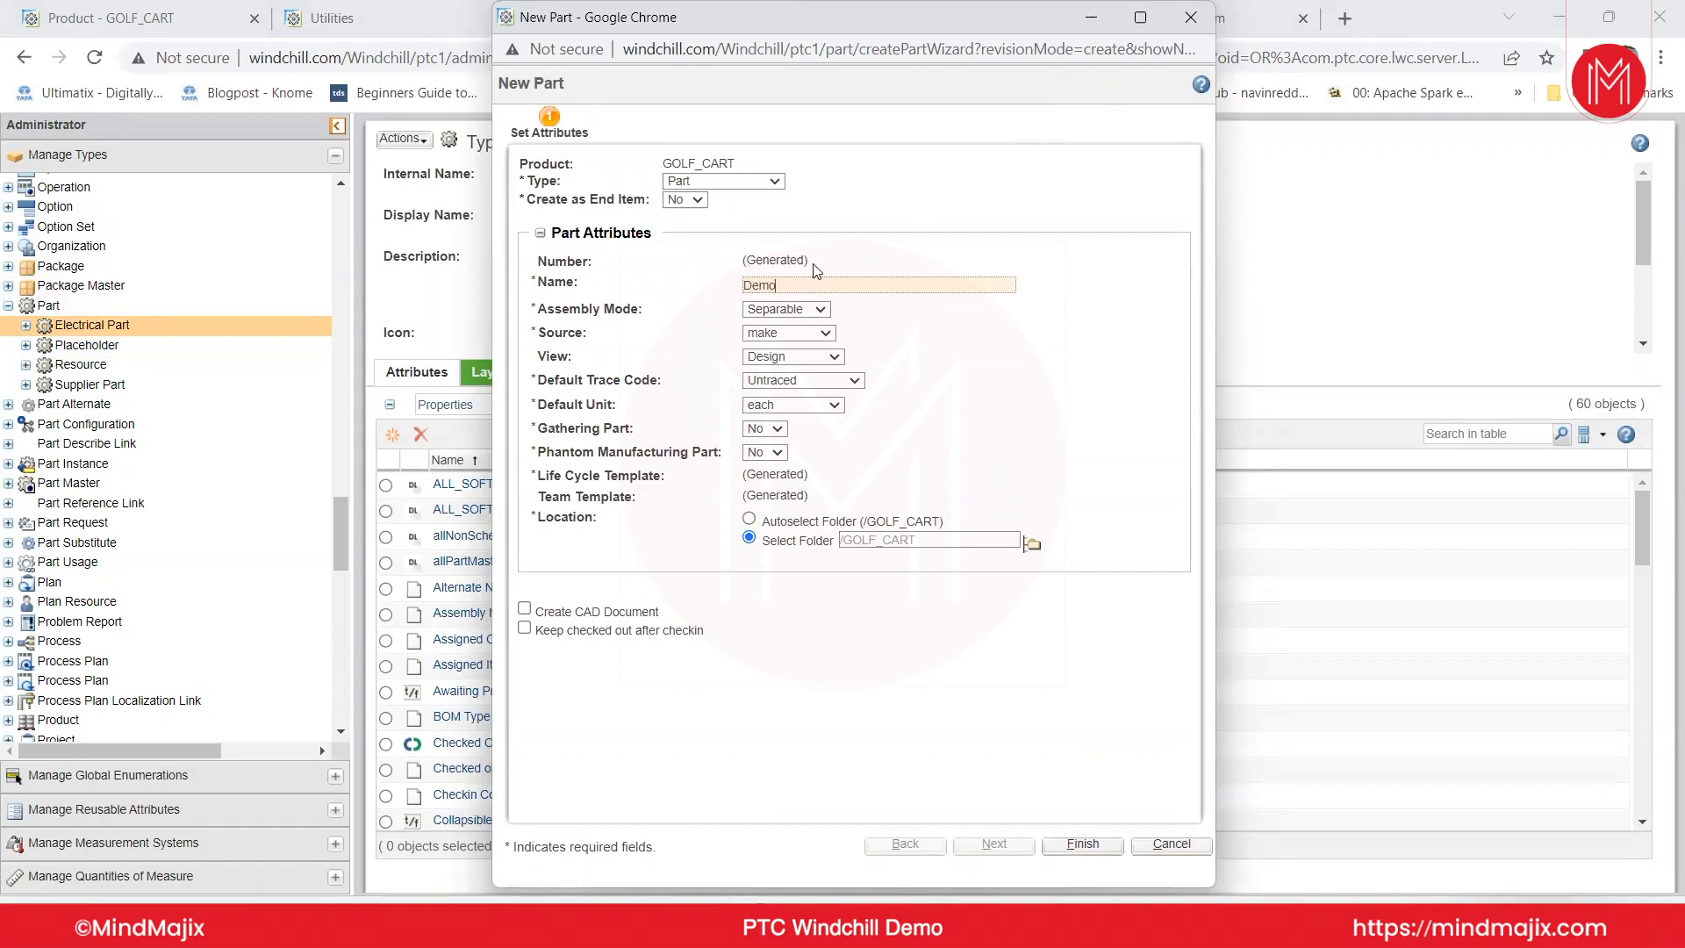
Change the new part's type to Electrical Part and enter 75678586 as its number.
left_click(721, 182)
left_click(717, 220)
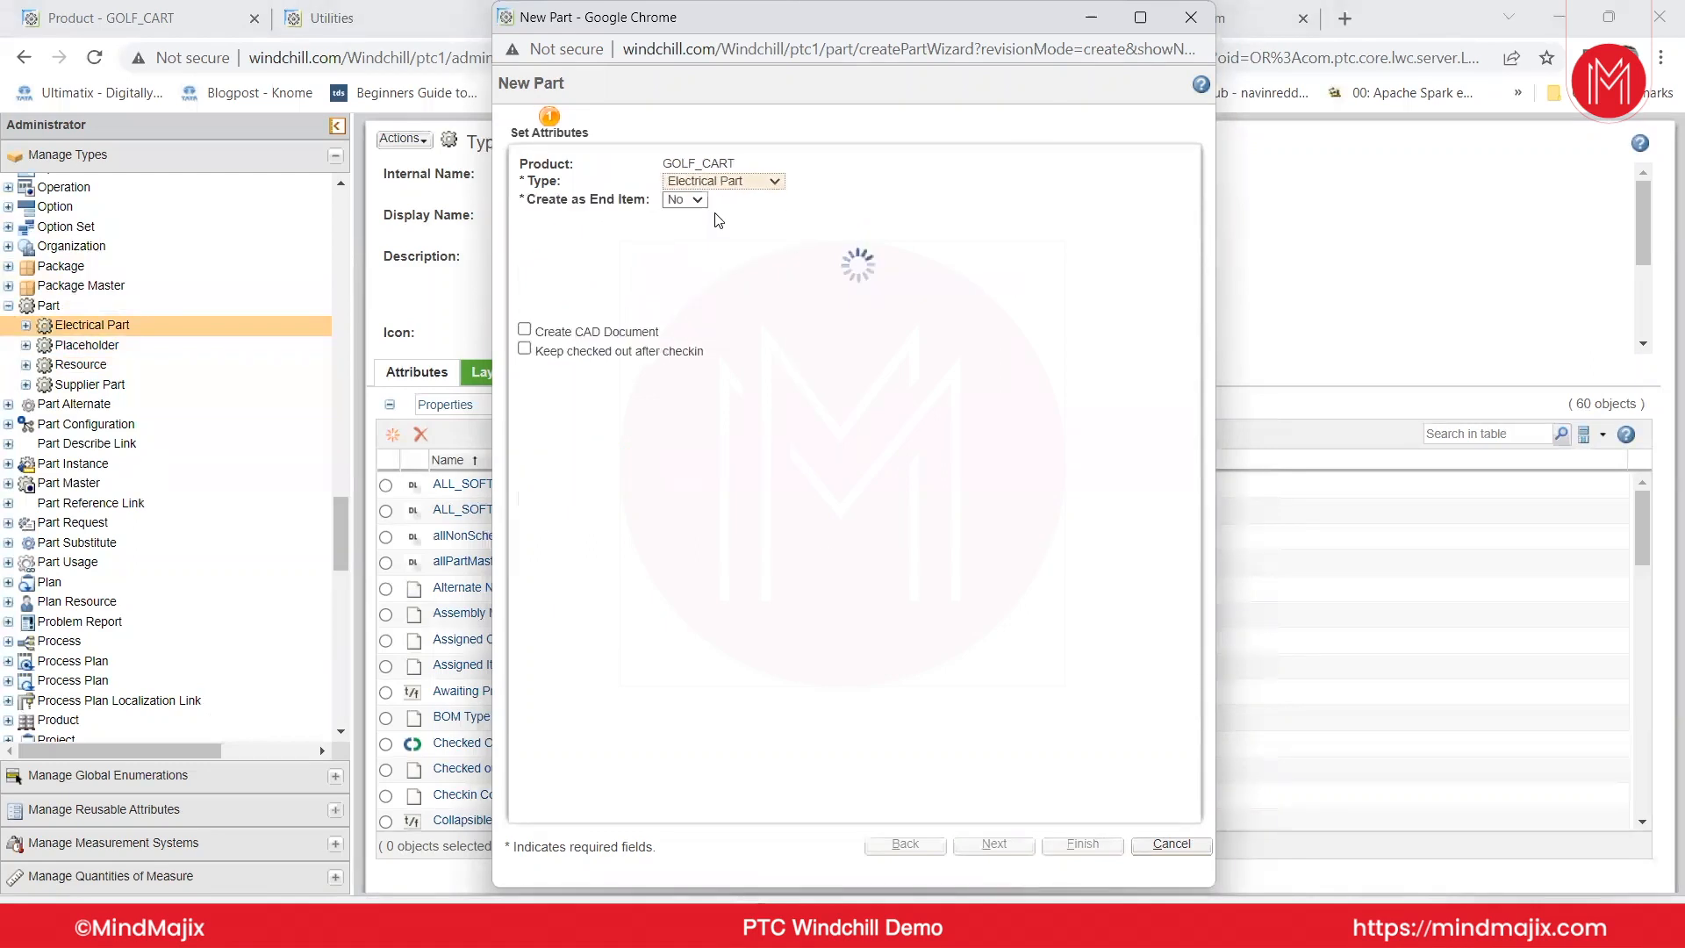
left_click(855, 264)
type("75678586")
left_click(823, 289)
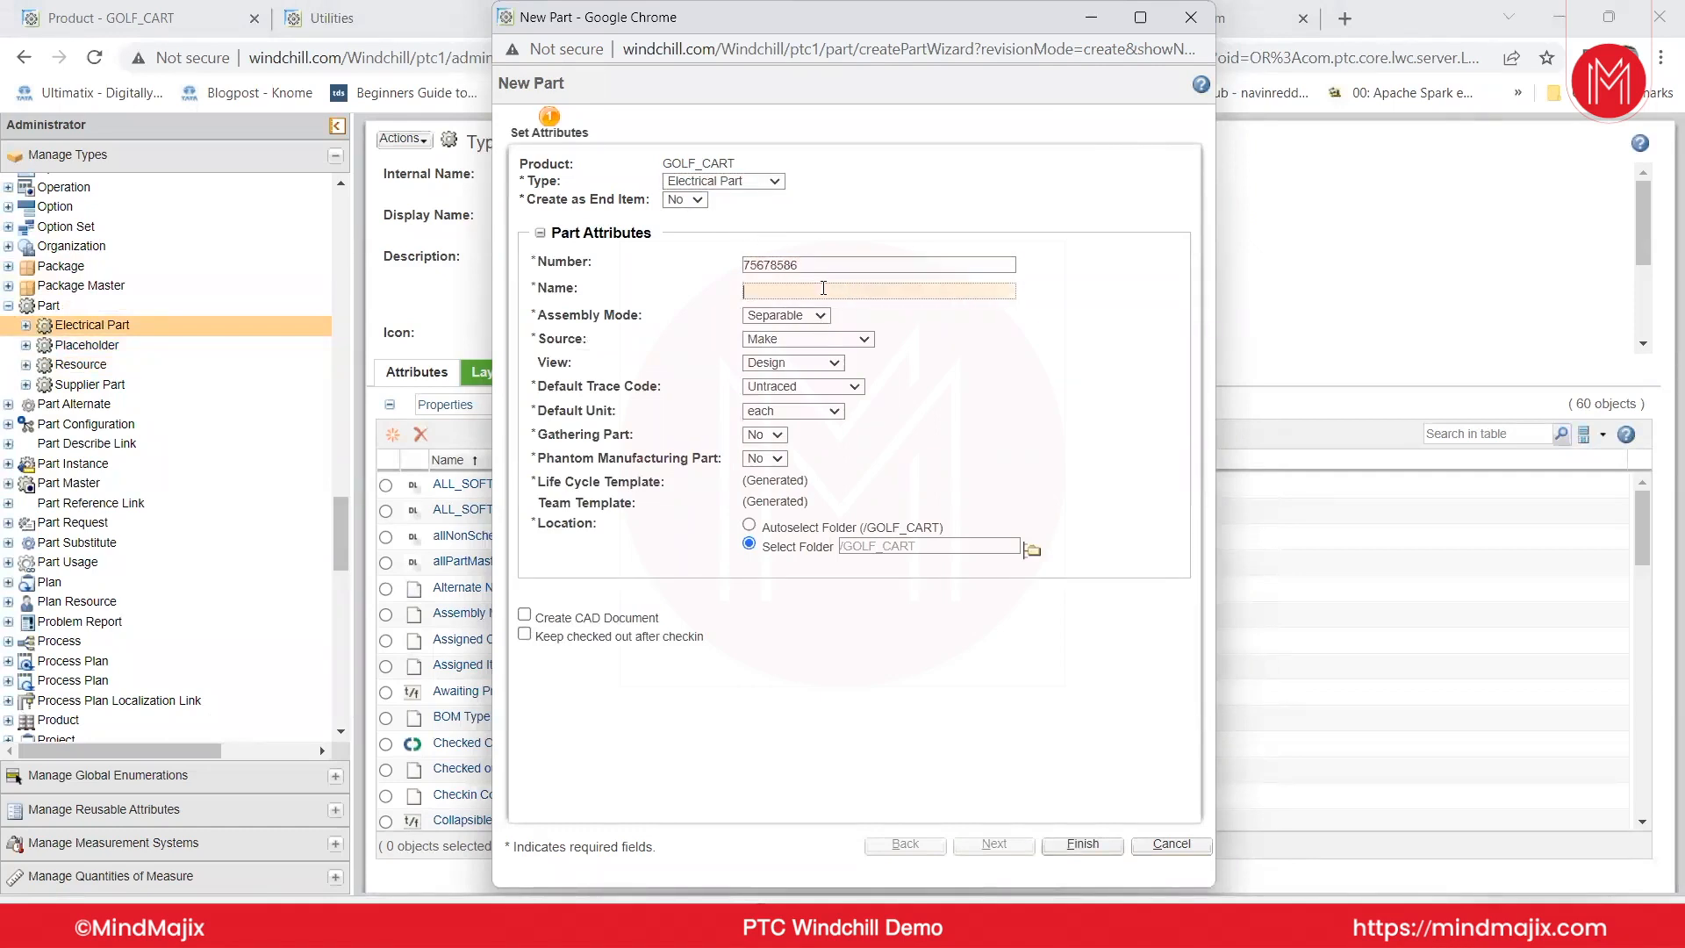
Compare the New Part form's attribute fields for the Part and Electrical Part types, leaving Part selected.
left_click(695, 181)
left_click(681, 232)
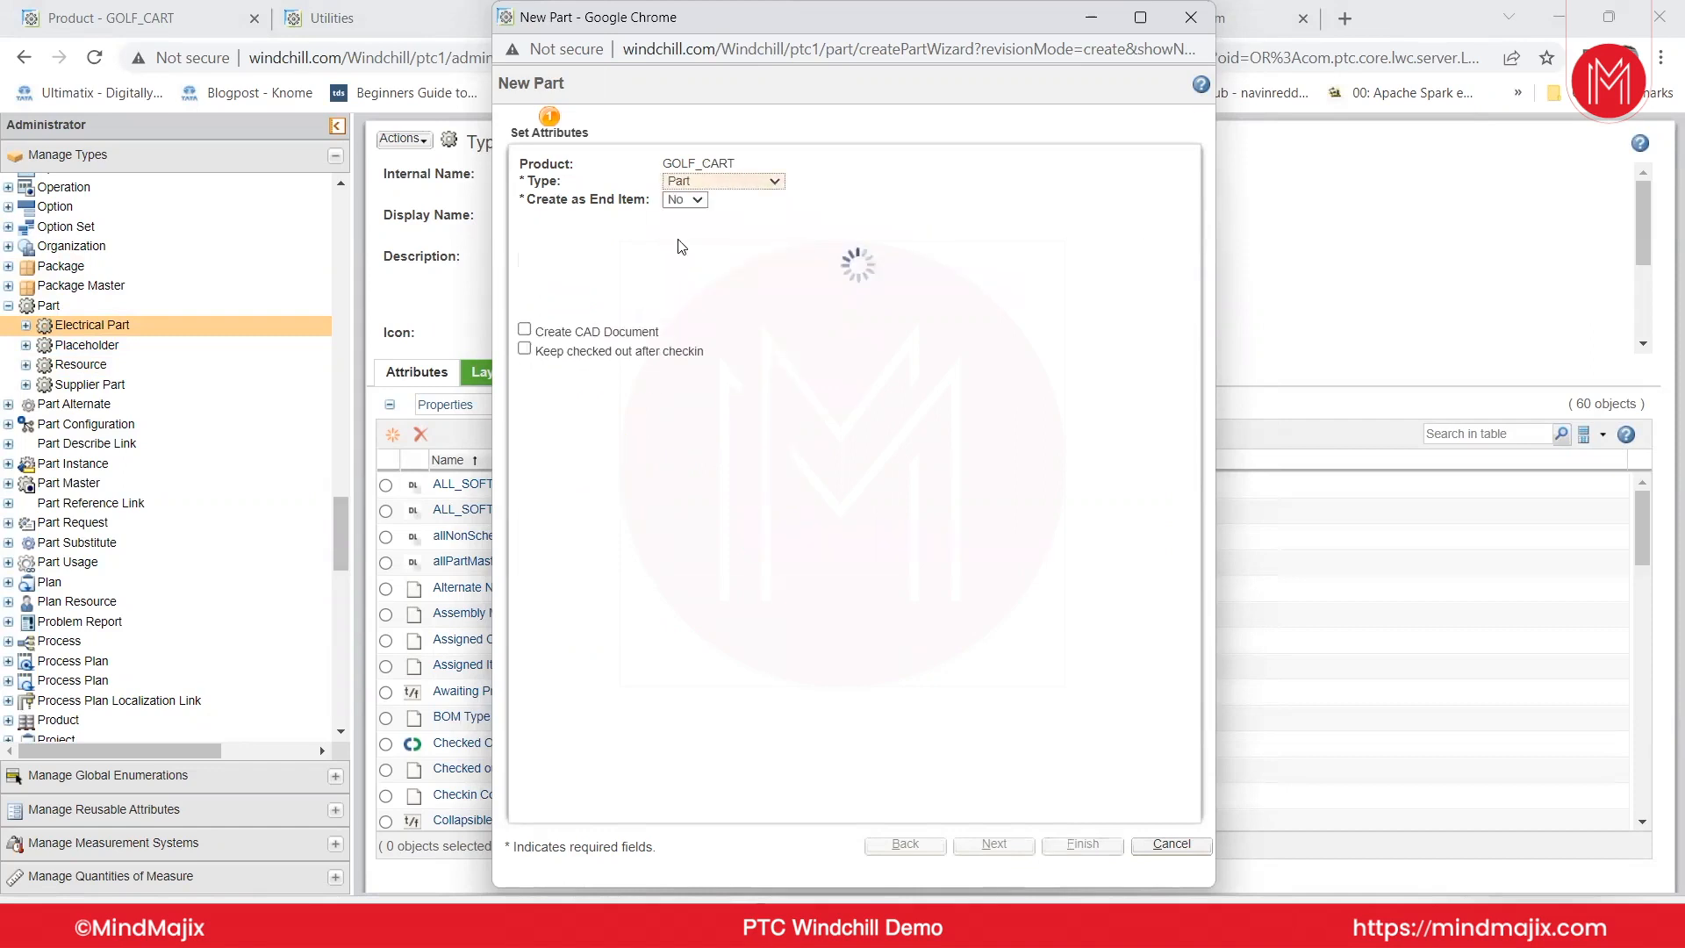
left_click(890, 281)
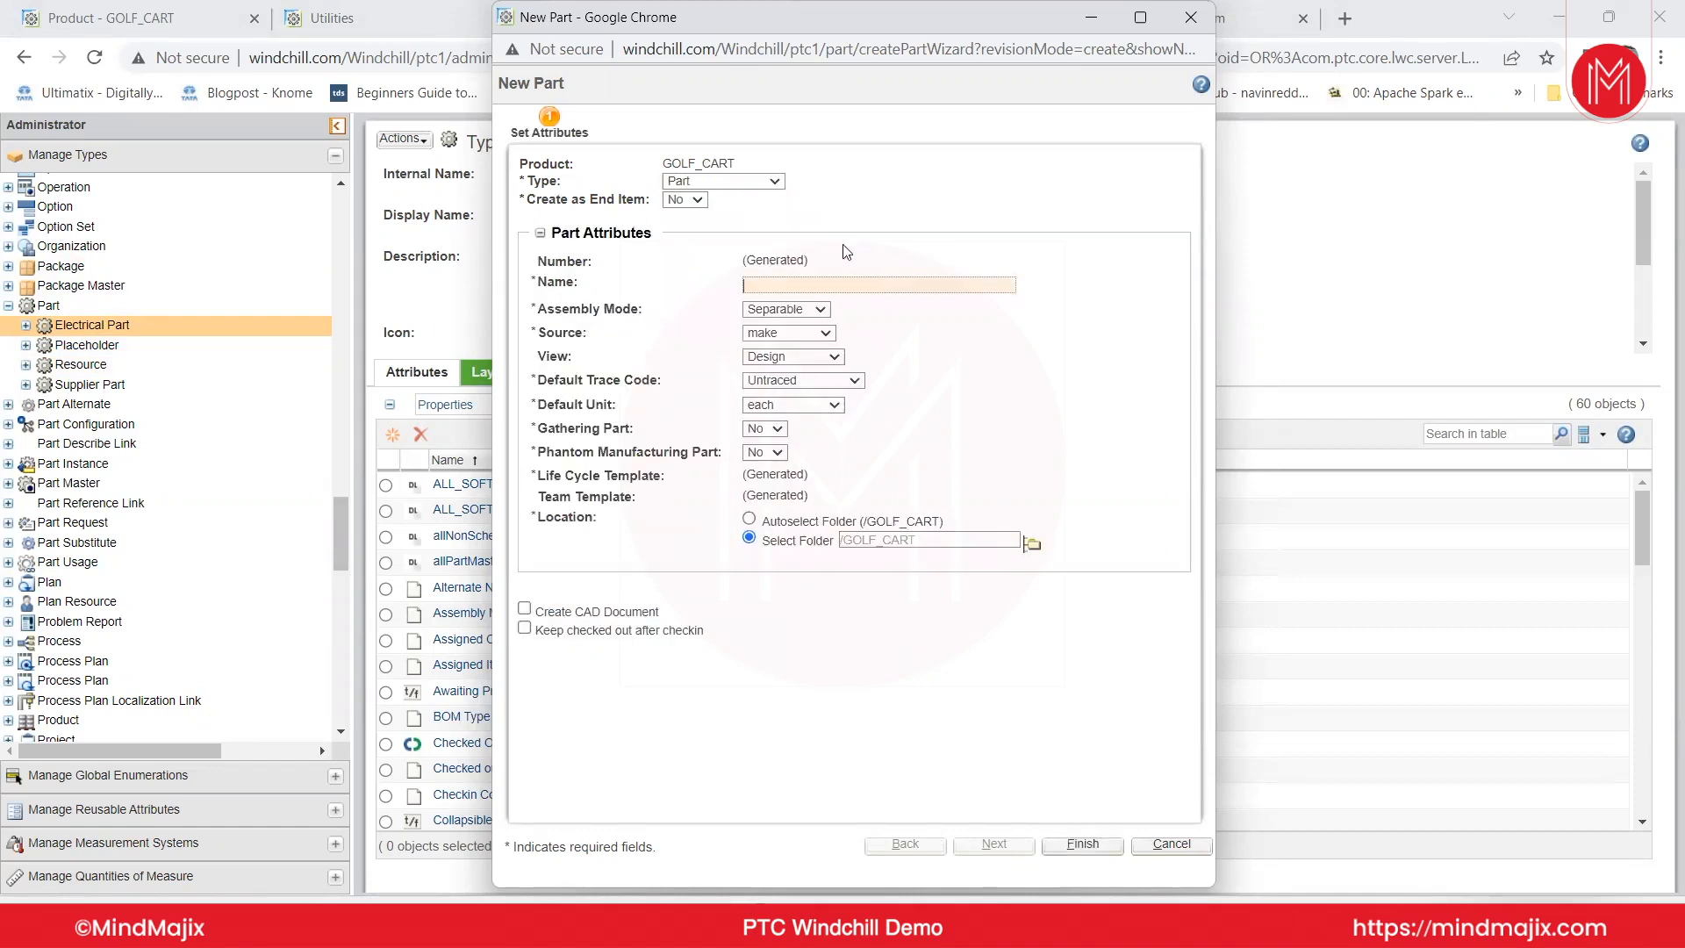
left_click(767, 180)
left_click(699, 215)
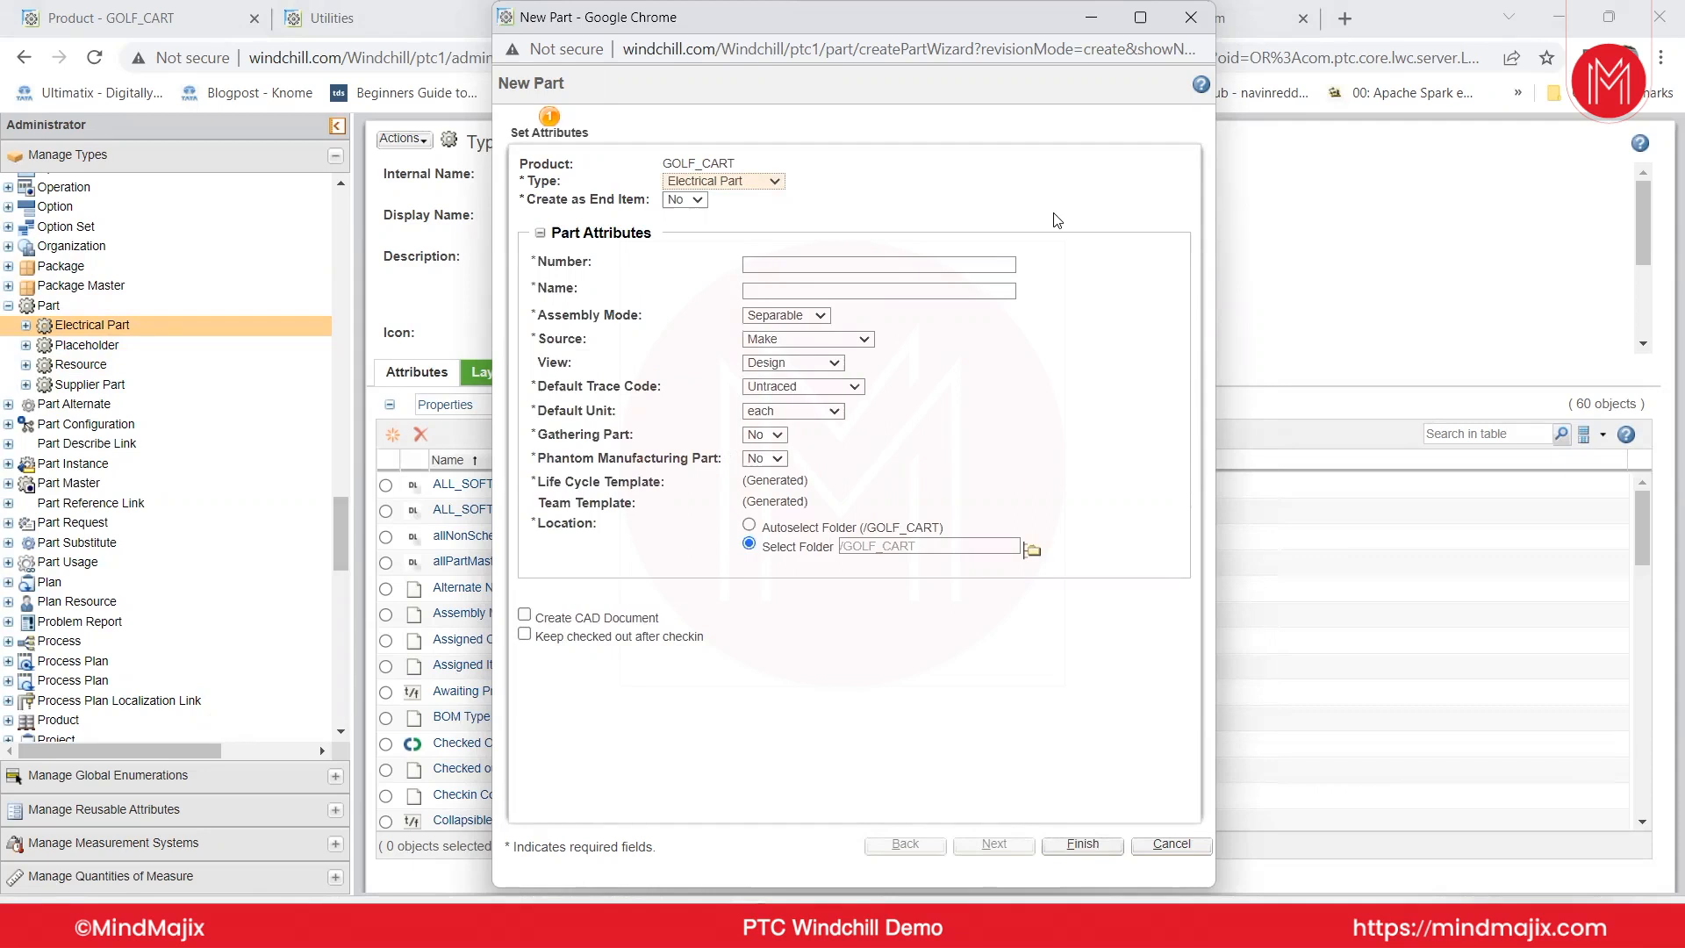
left_click(718, 182)
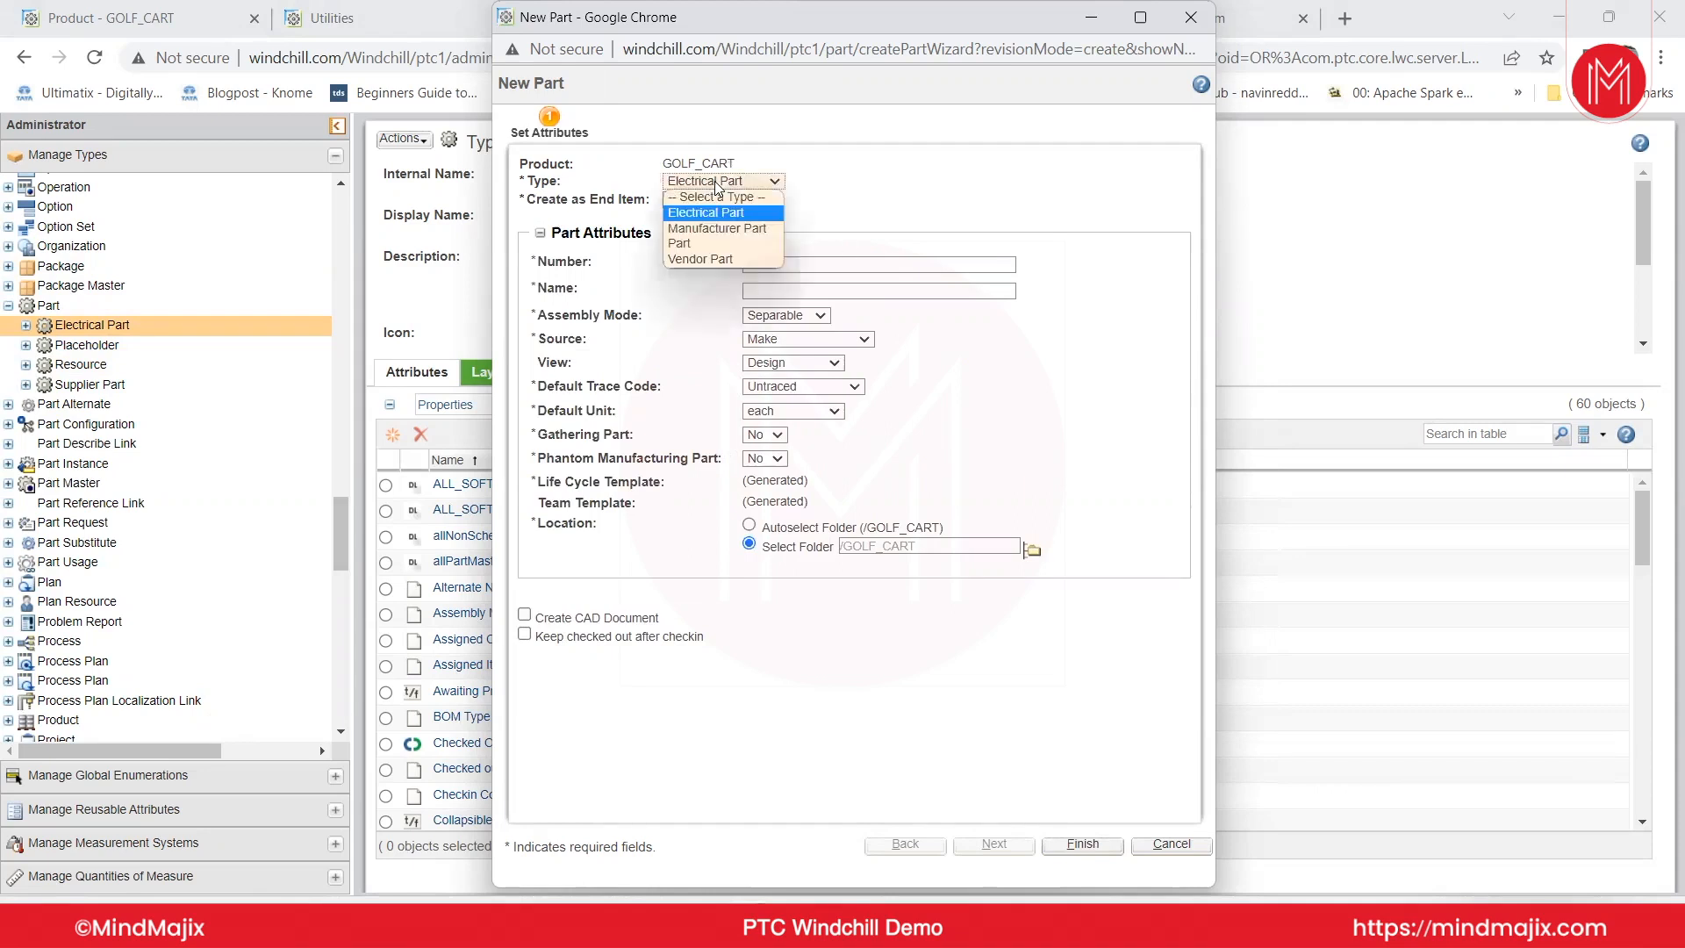
left_click(690, 244)
left_click(785, 284)
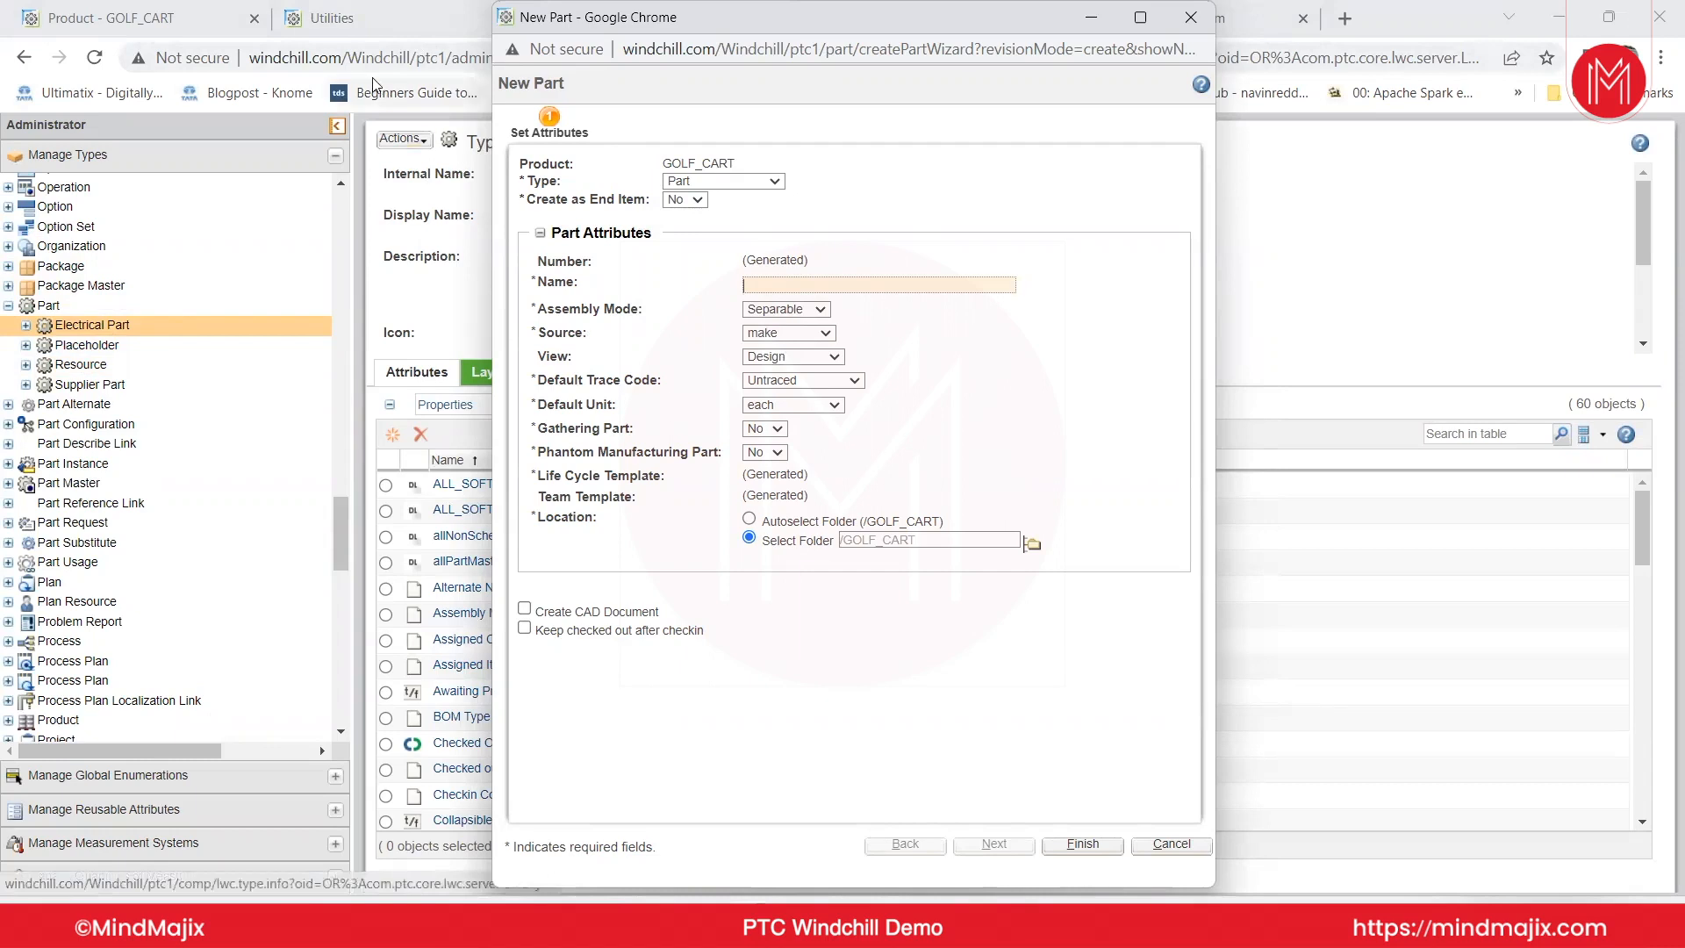
View the list of layouts defined for the Electrical Part type.
left_click(368, 37)
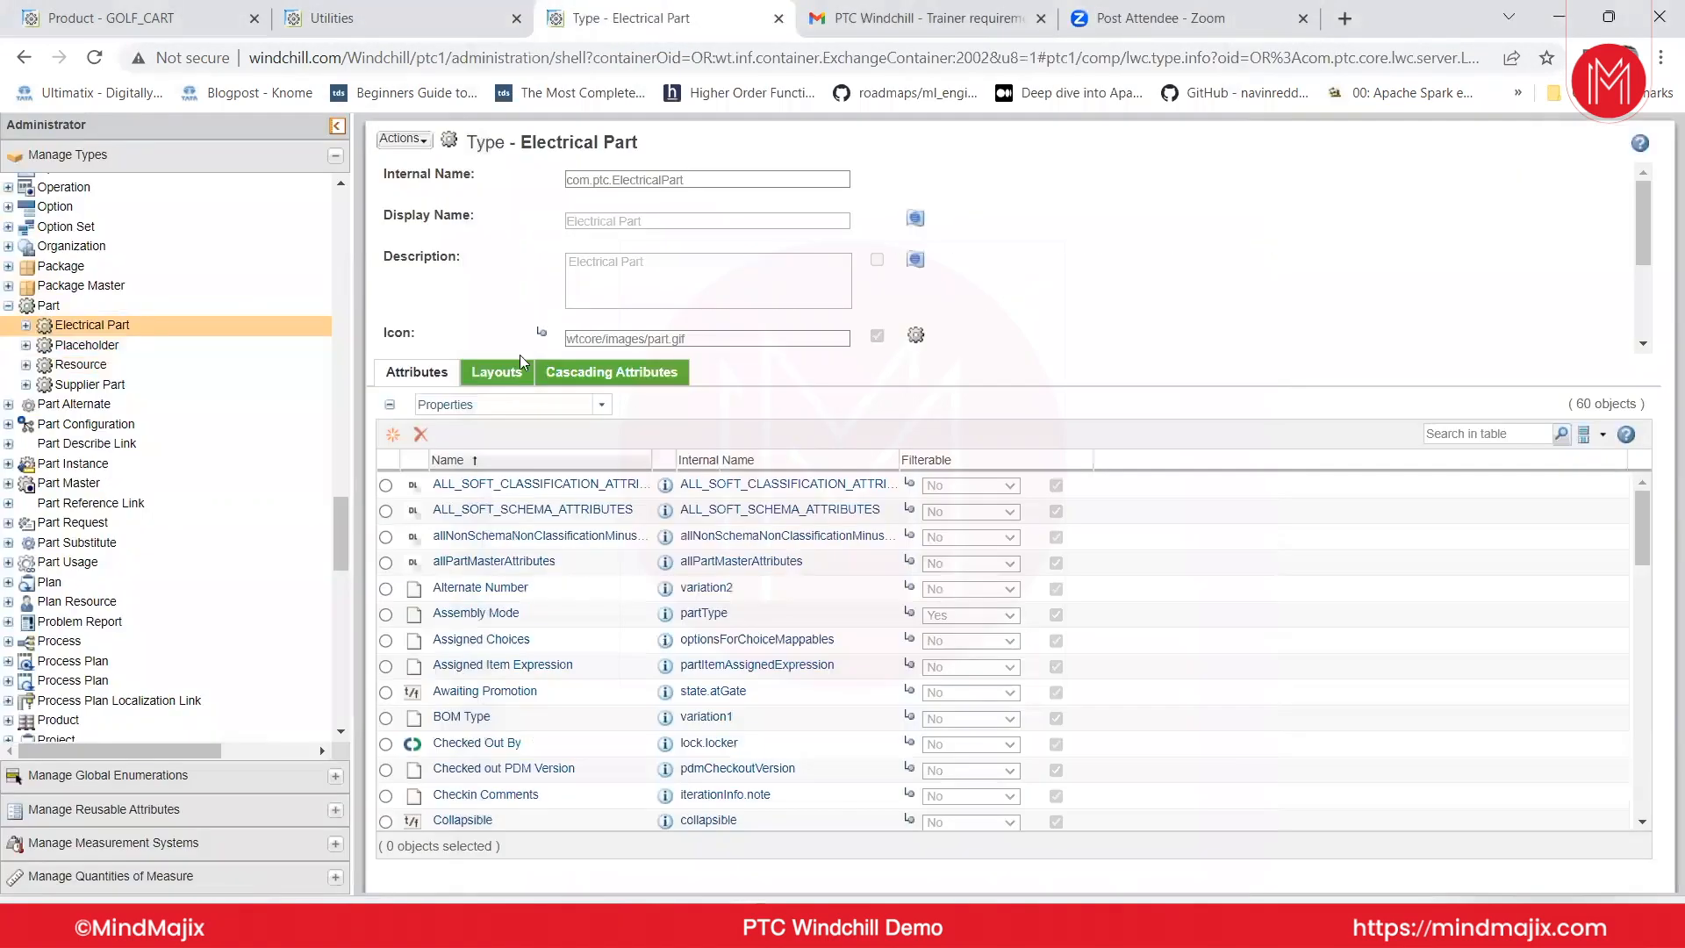
left_click(495, 372)
left_click(439, 402)
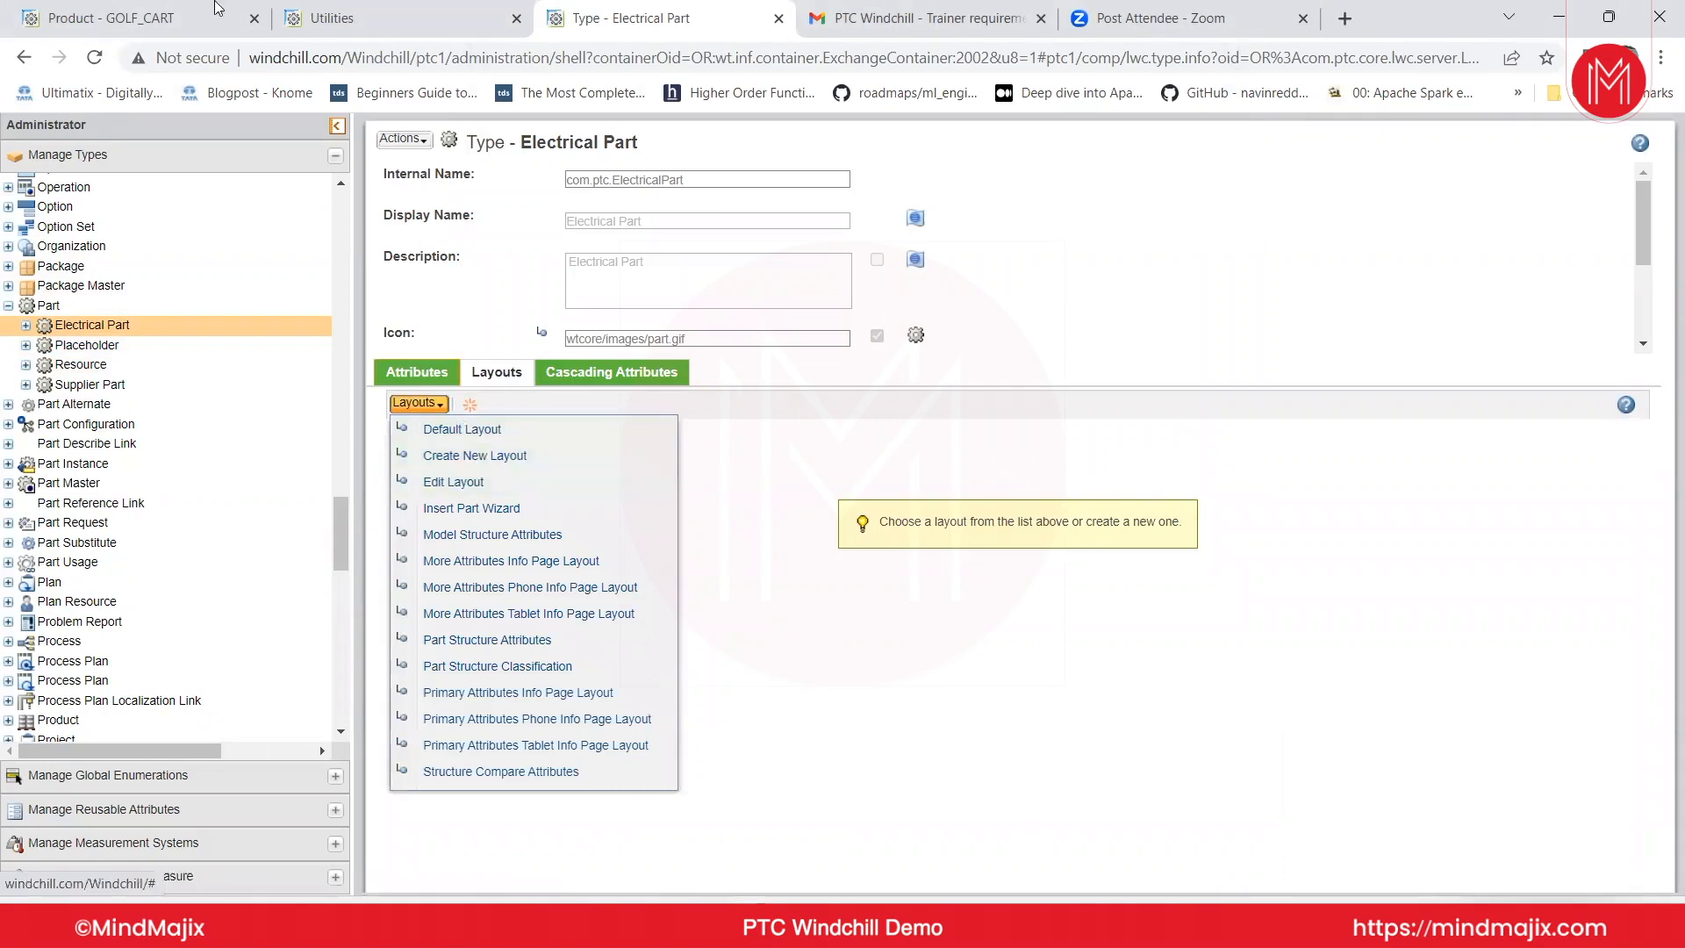
Open the Demo elepart part in the GOLF_CART product and check it out for editing.
left_click(94, 21)
left_click(484, 292)
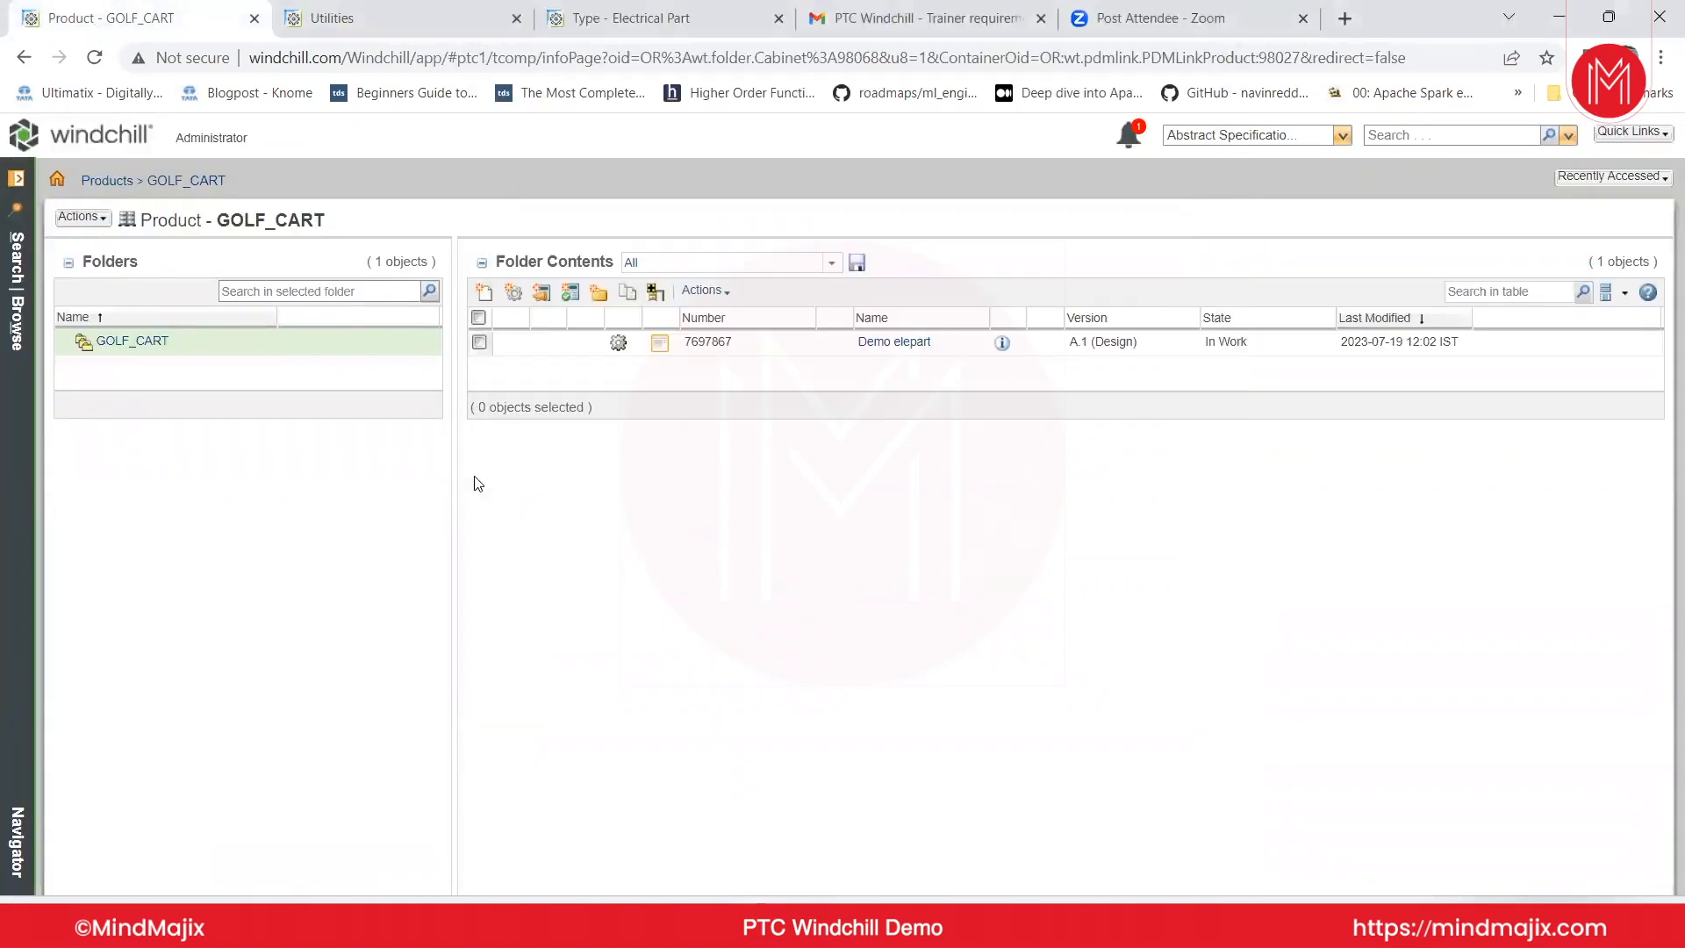
left_click(913, 343)
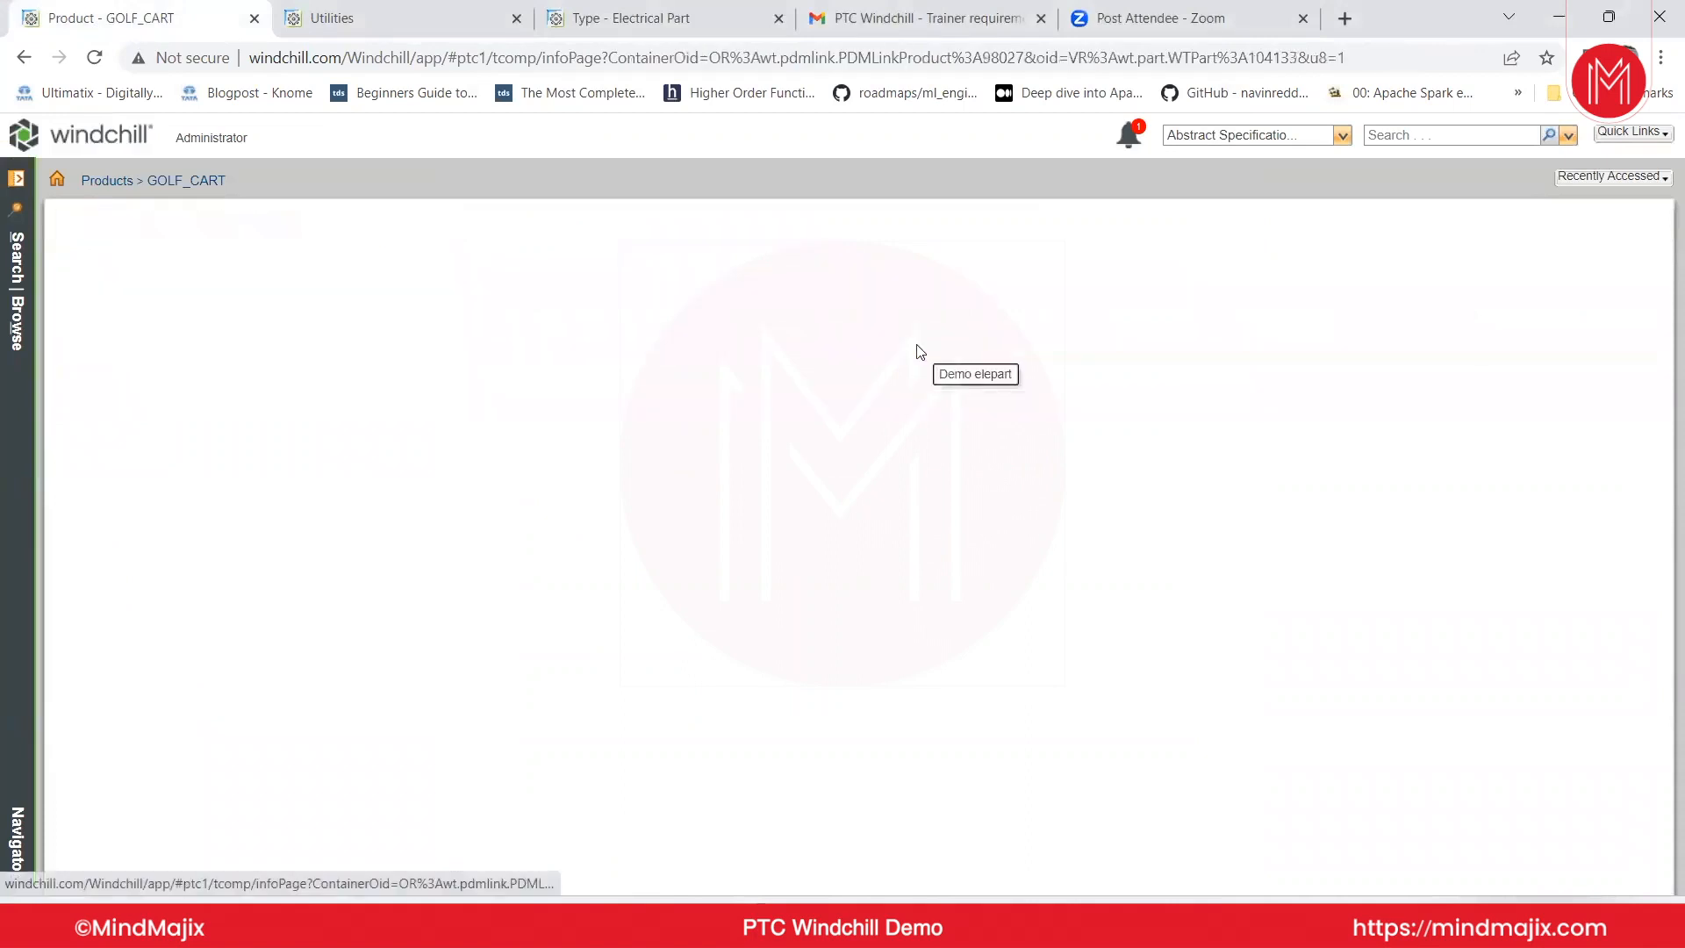
left_click(82, 217)
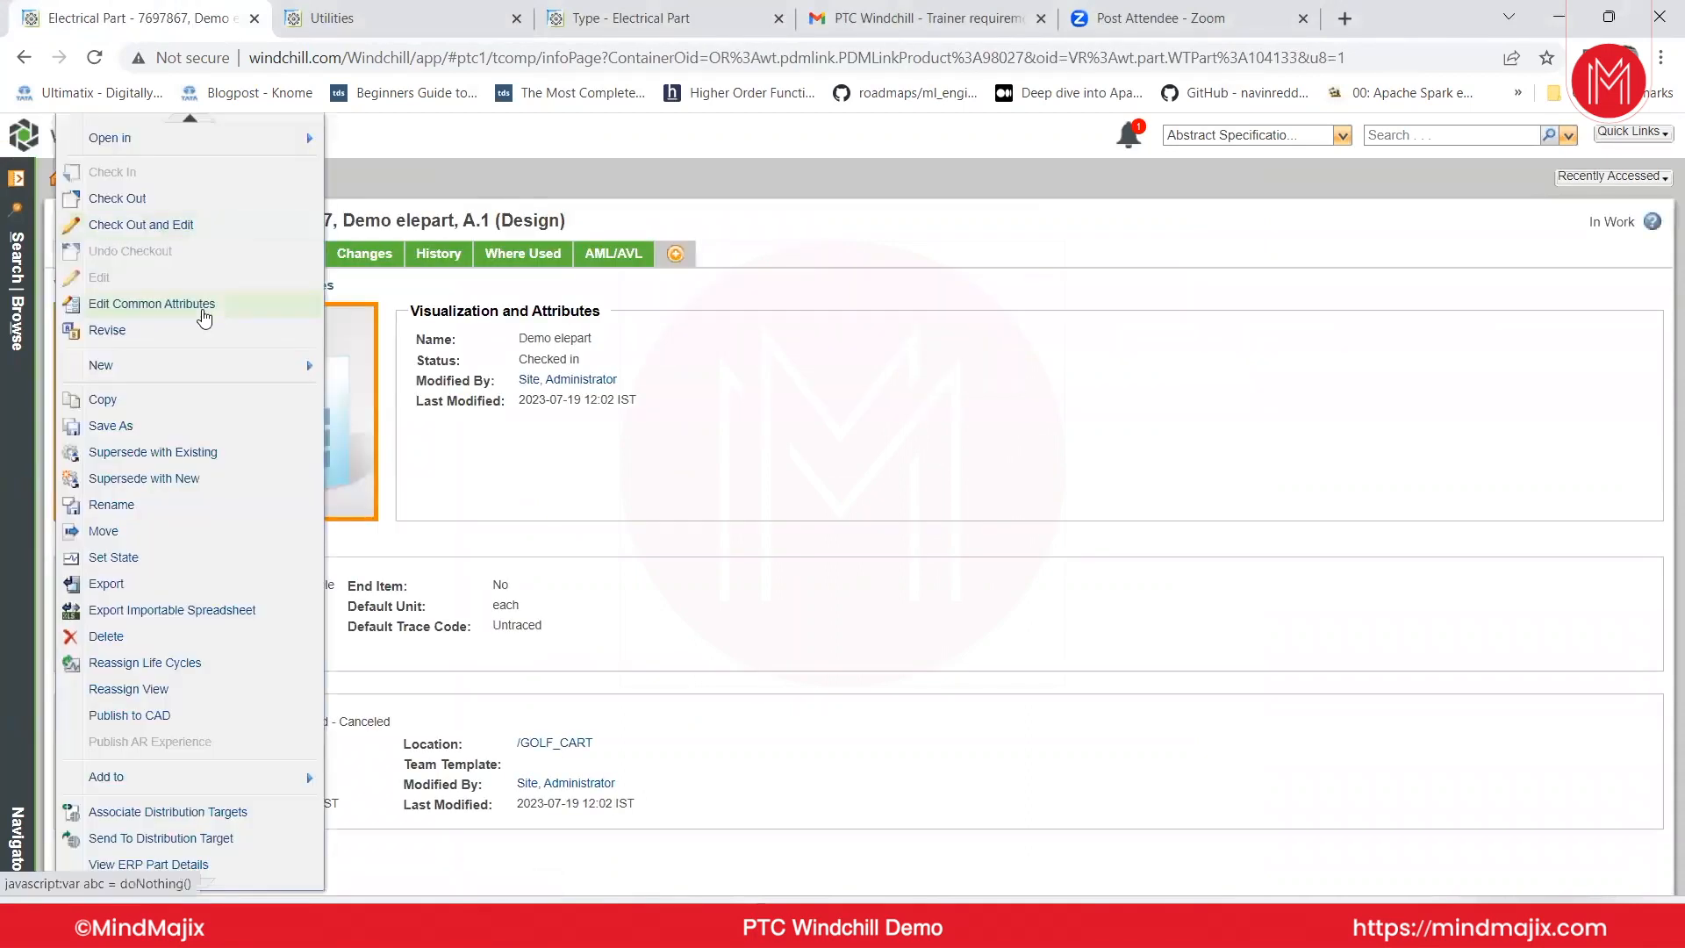
left_click(141, 225)
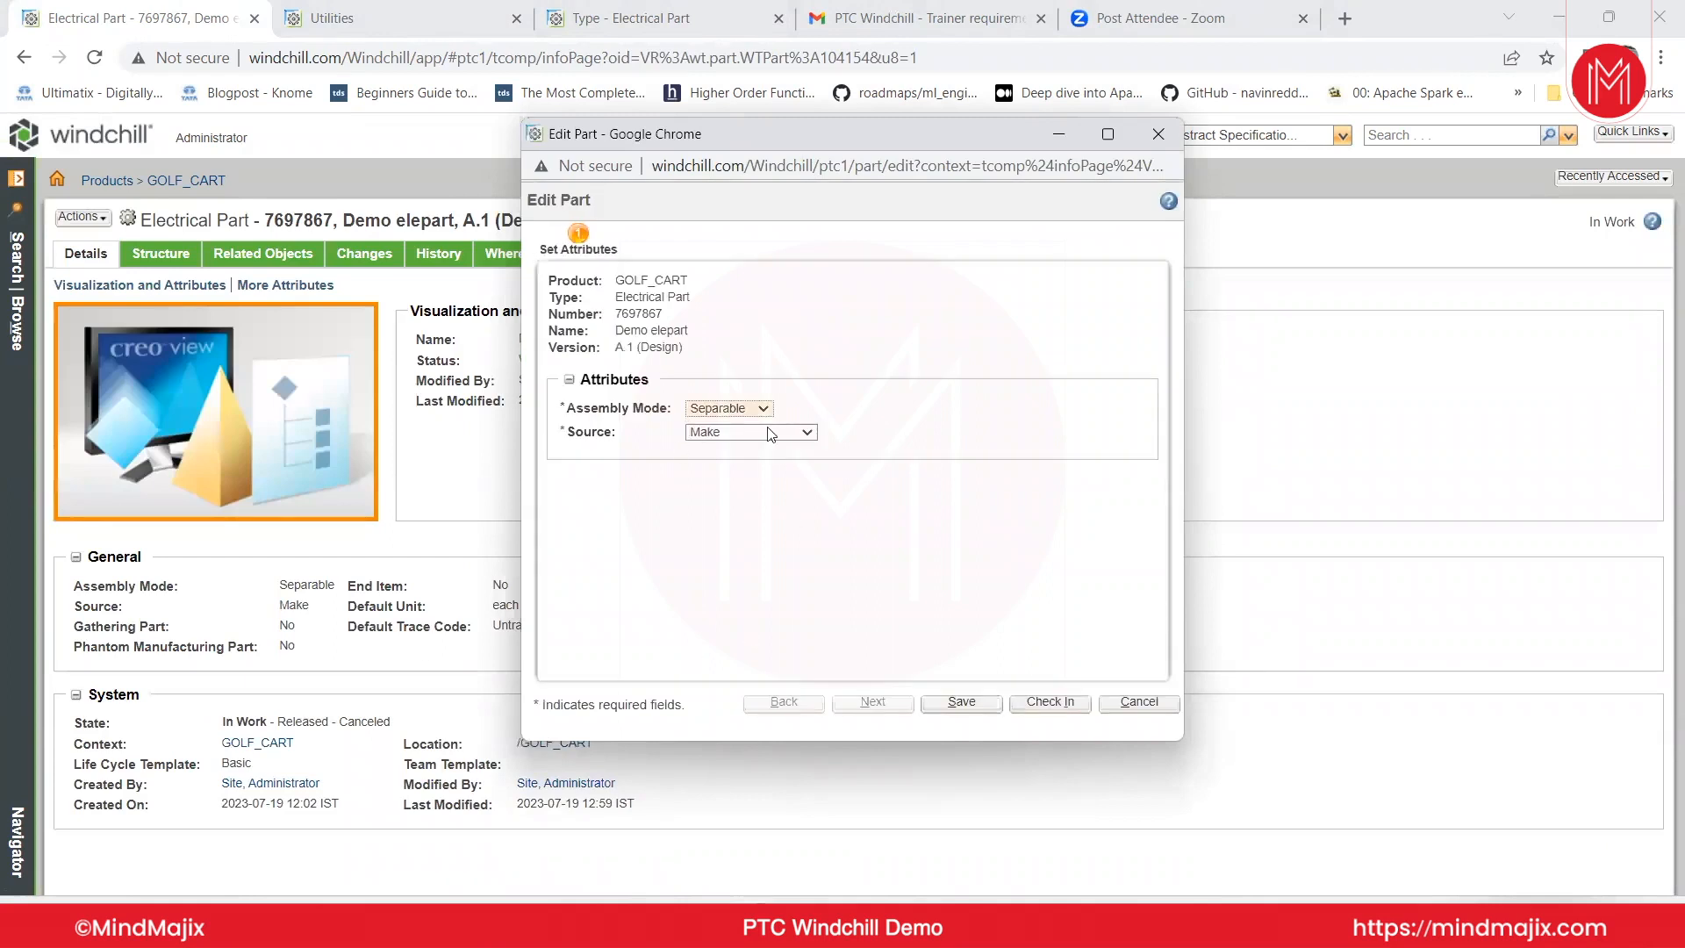
View the Source options in Demo elepart's Edit Part form and close the form without saving.
left_click(718, 433)
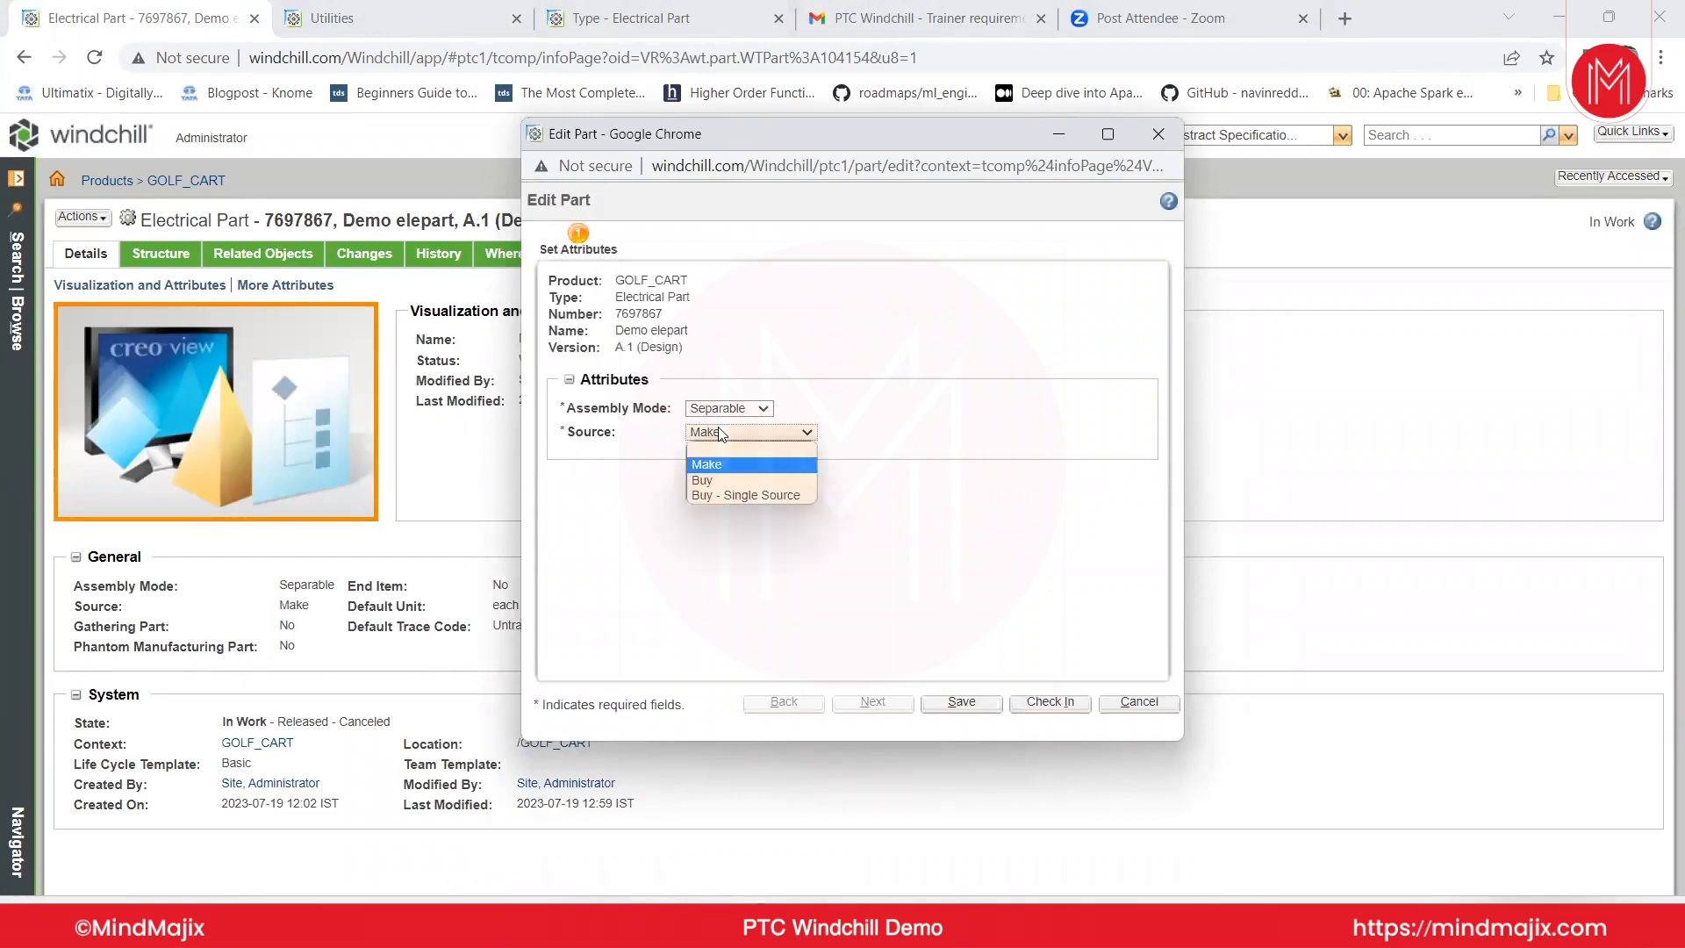
left_click(599, 472)
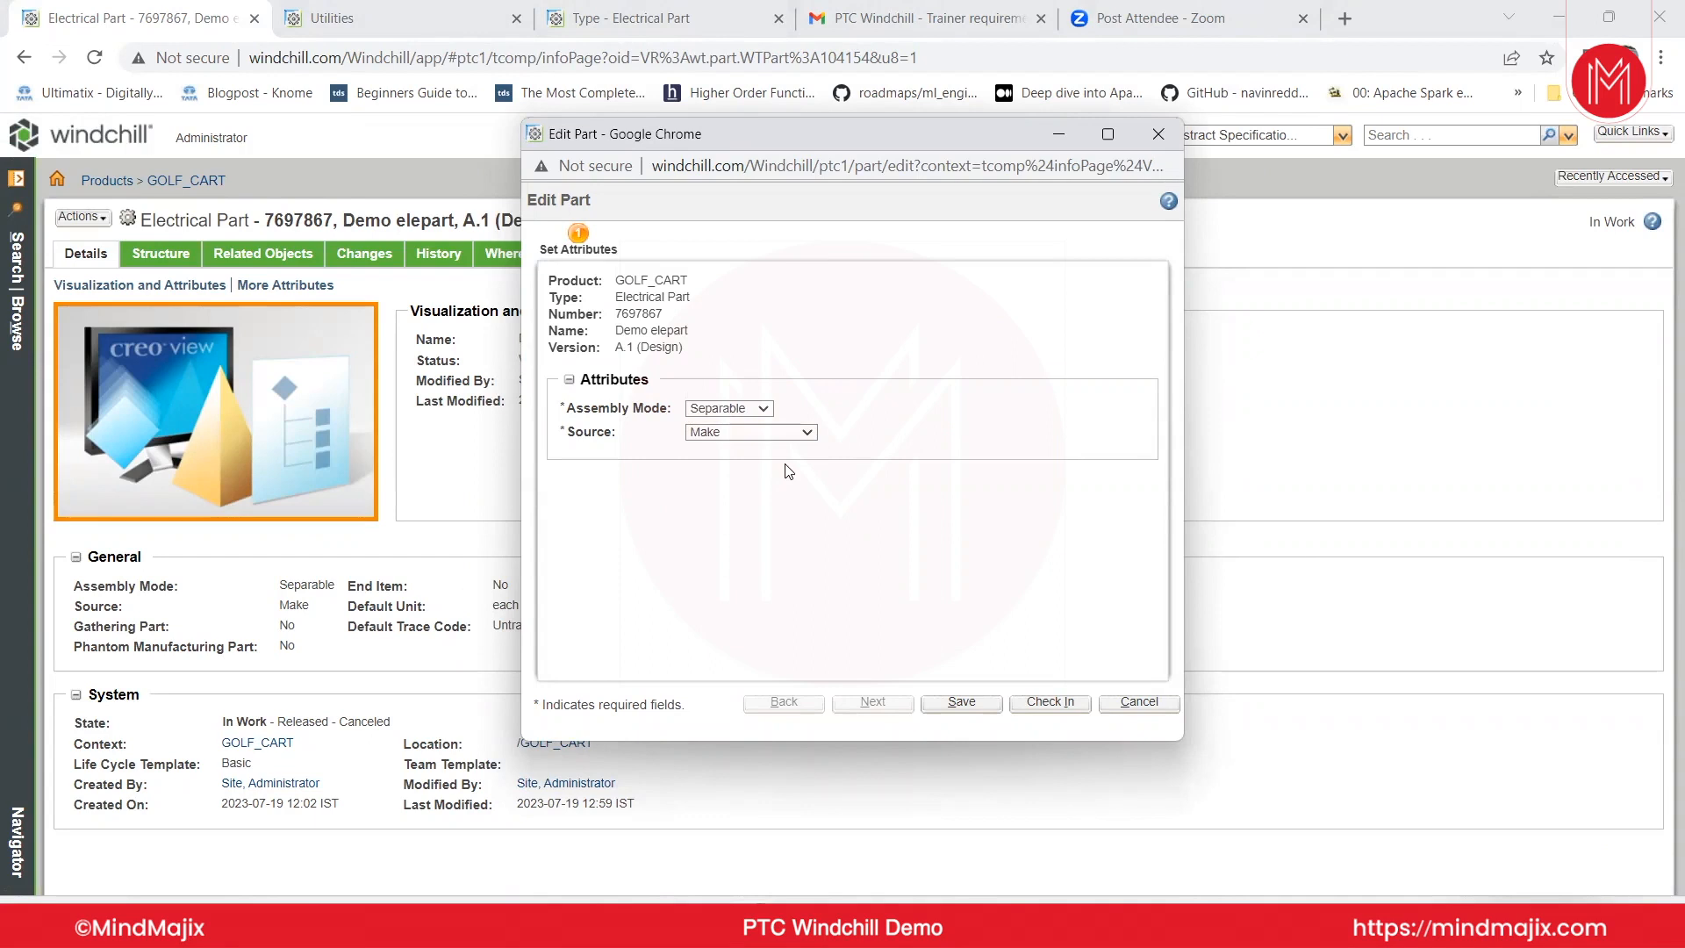
left_click(1157, 134)
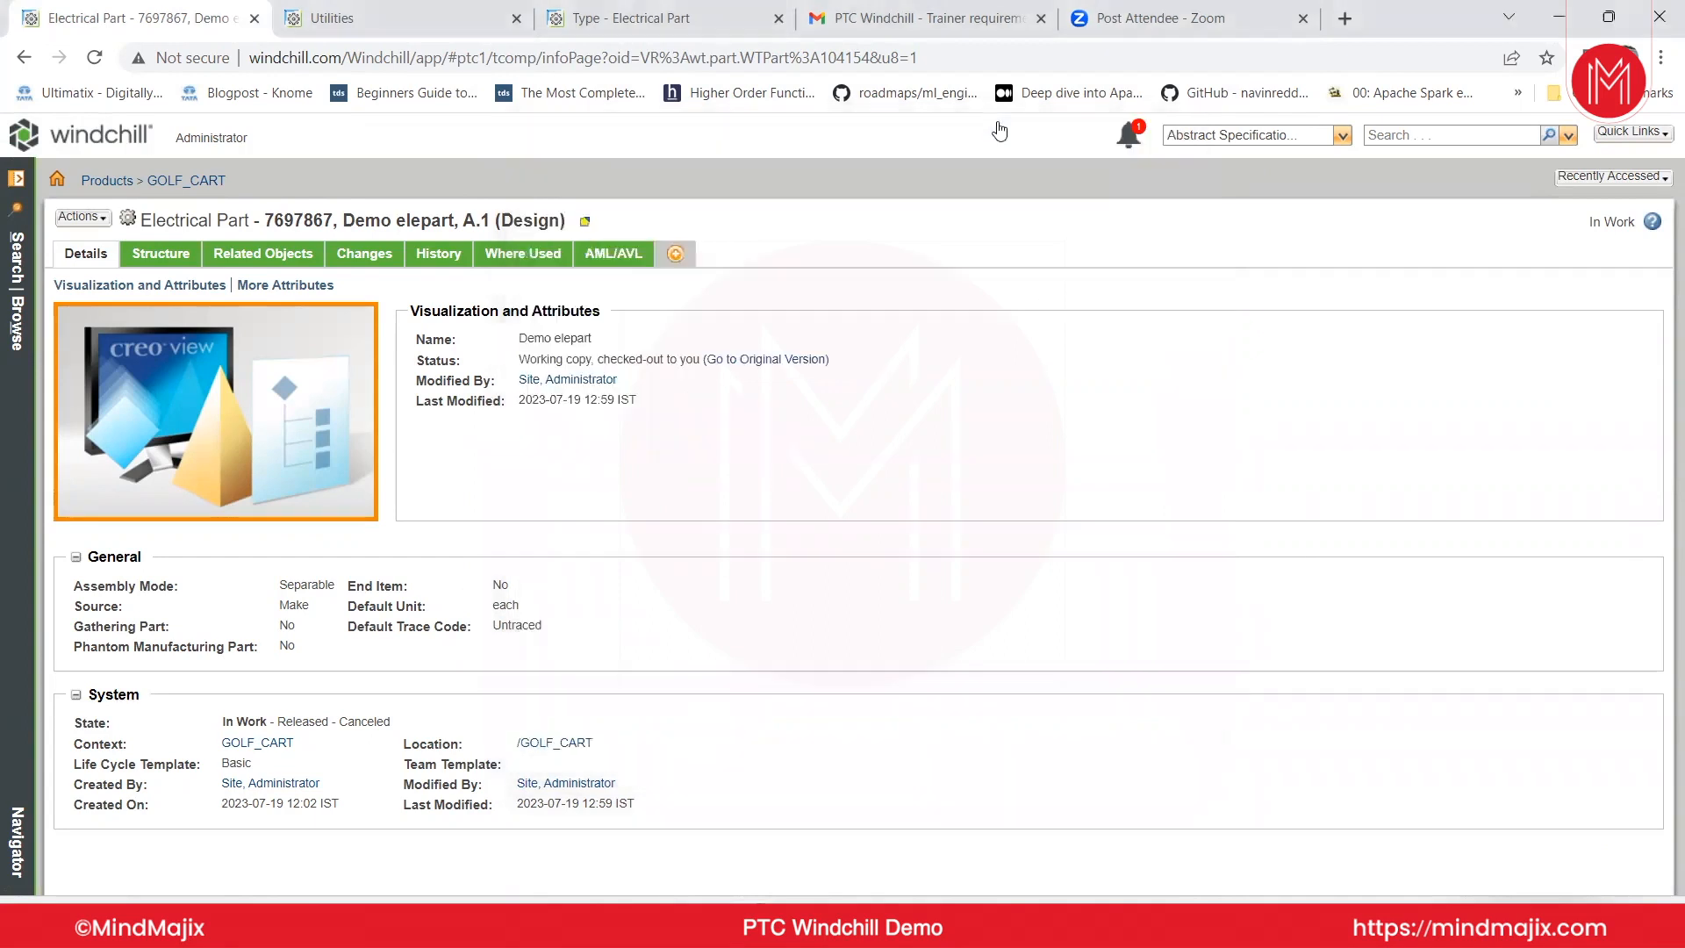
Return to the Electrical Part type definition and review its available layouts again.
left_click(292, 19)
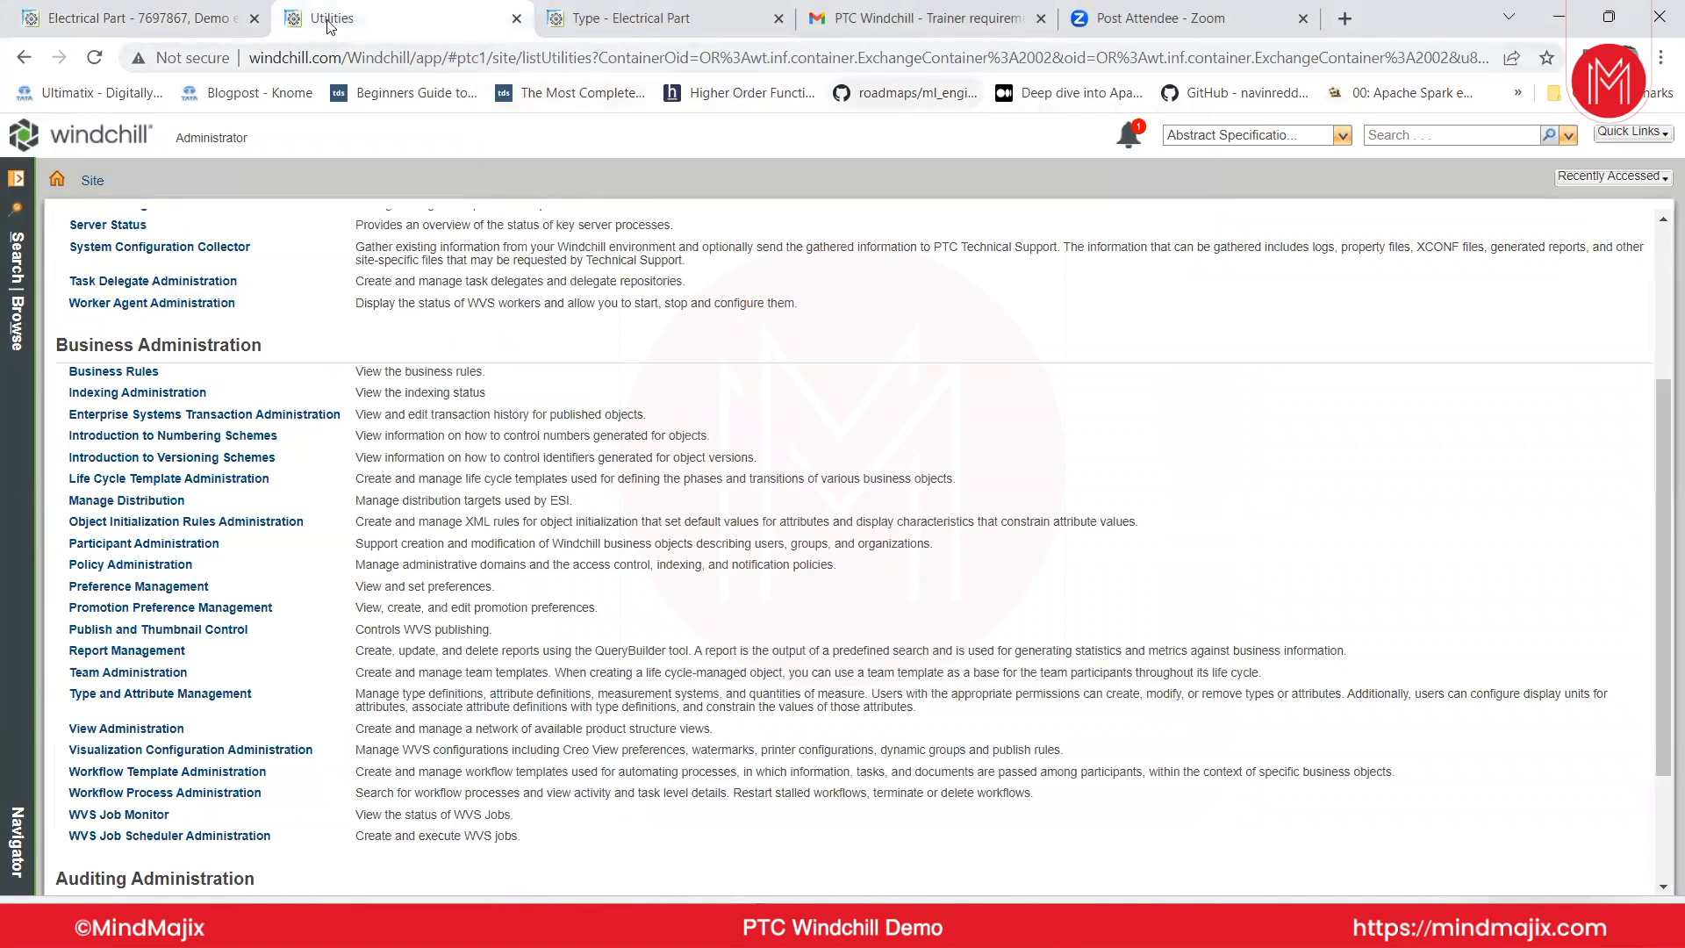
left_click(630, 18)
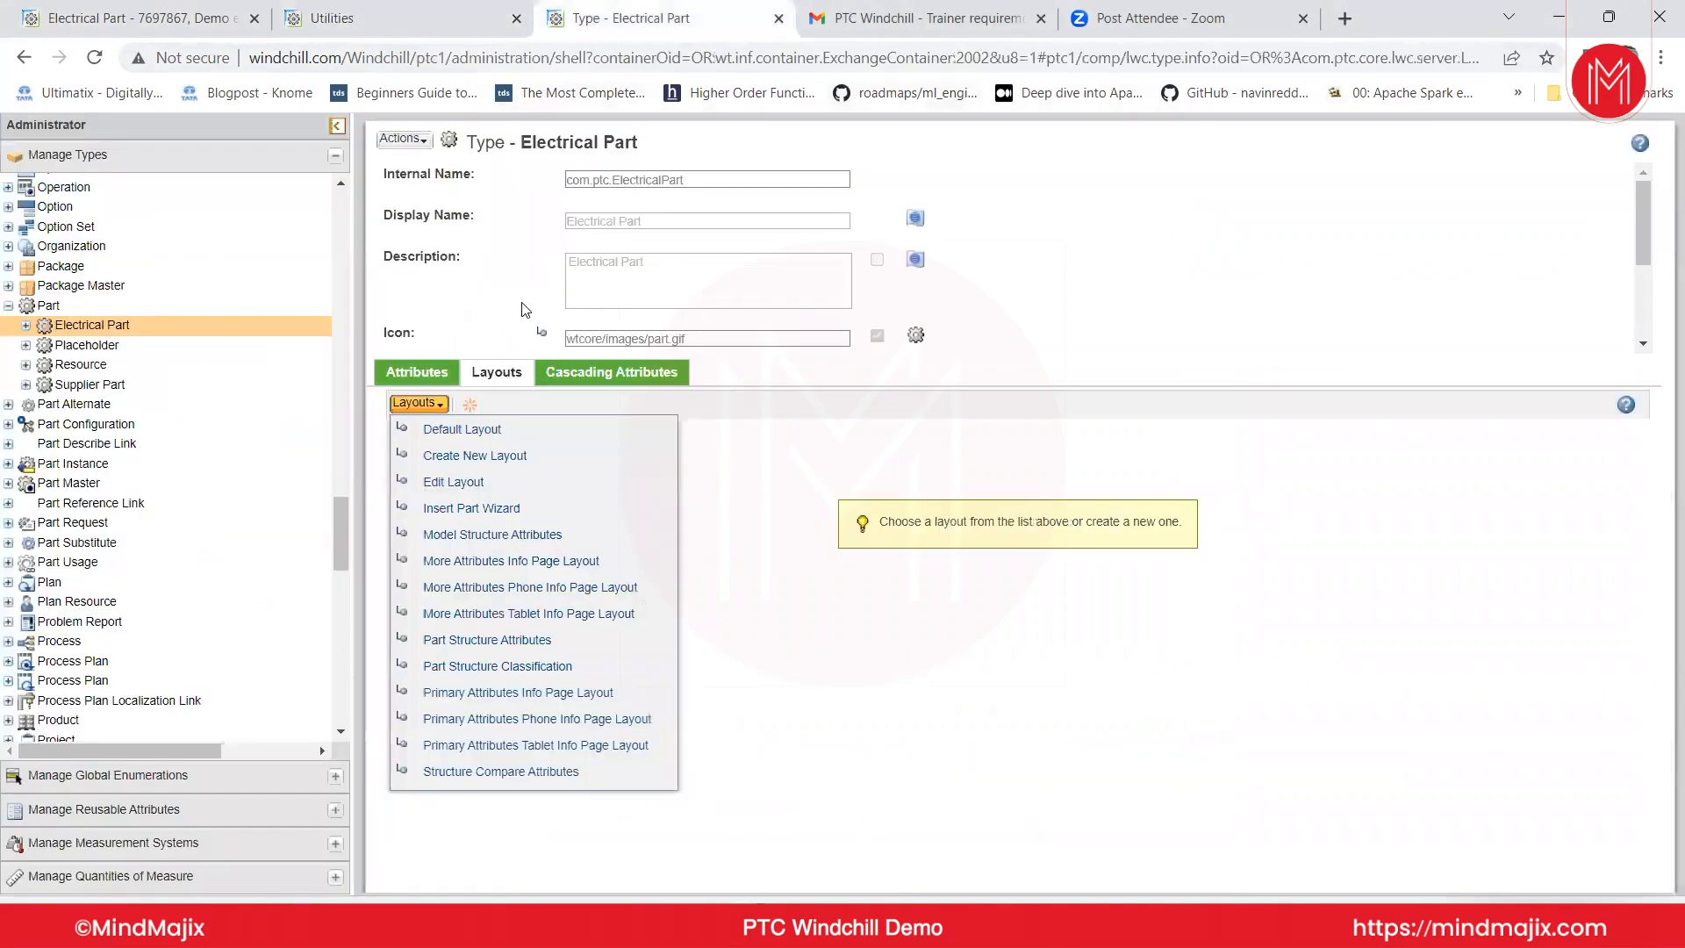
left_click(512, 383)
left_click(413, 403)
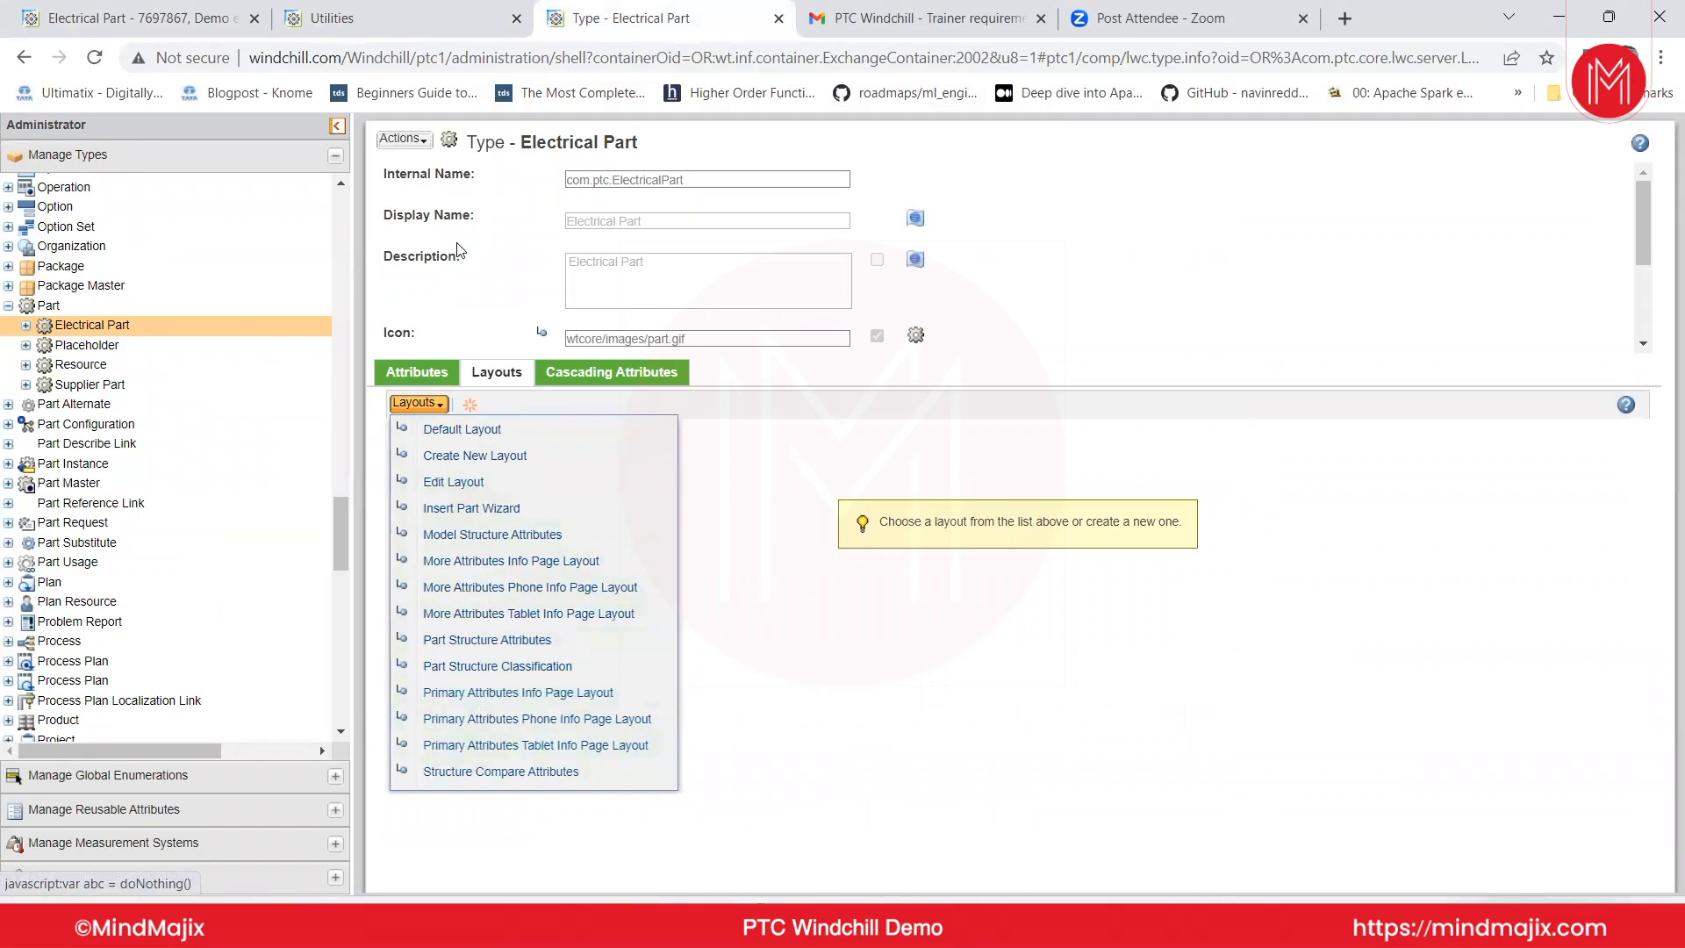
Review the General attributes on Demo elepart's details page.
left_click(132, 17)
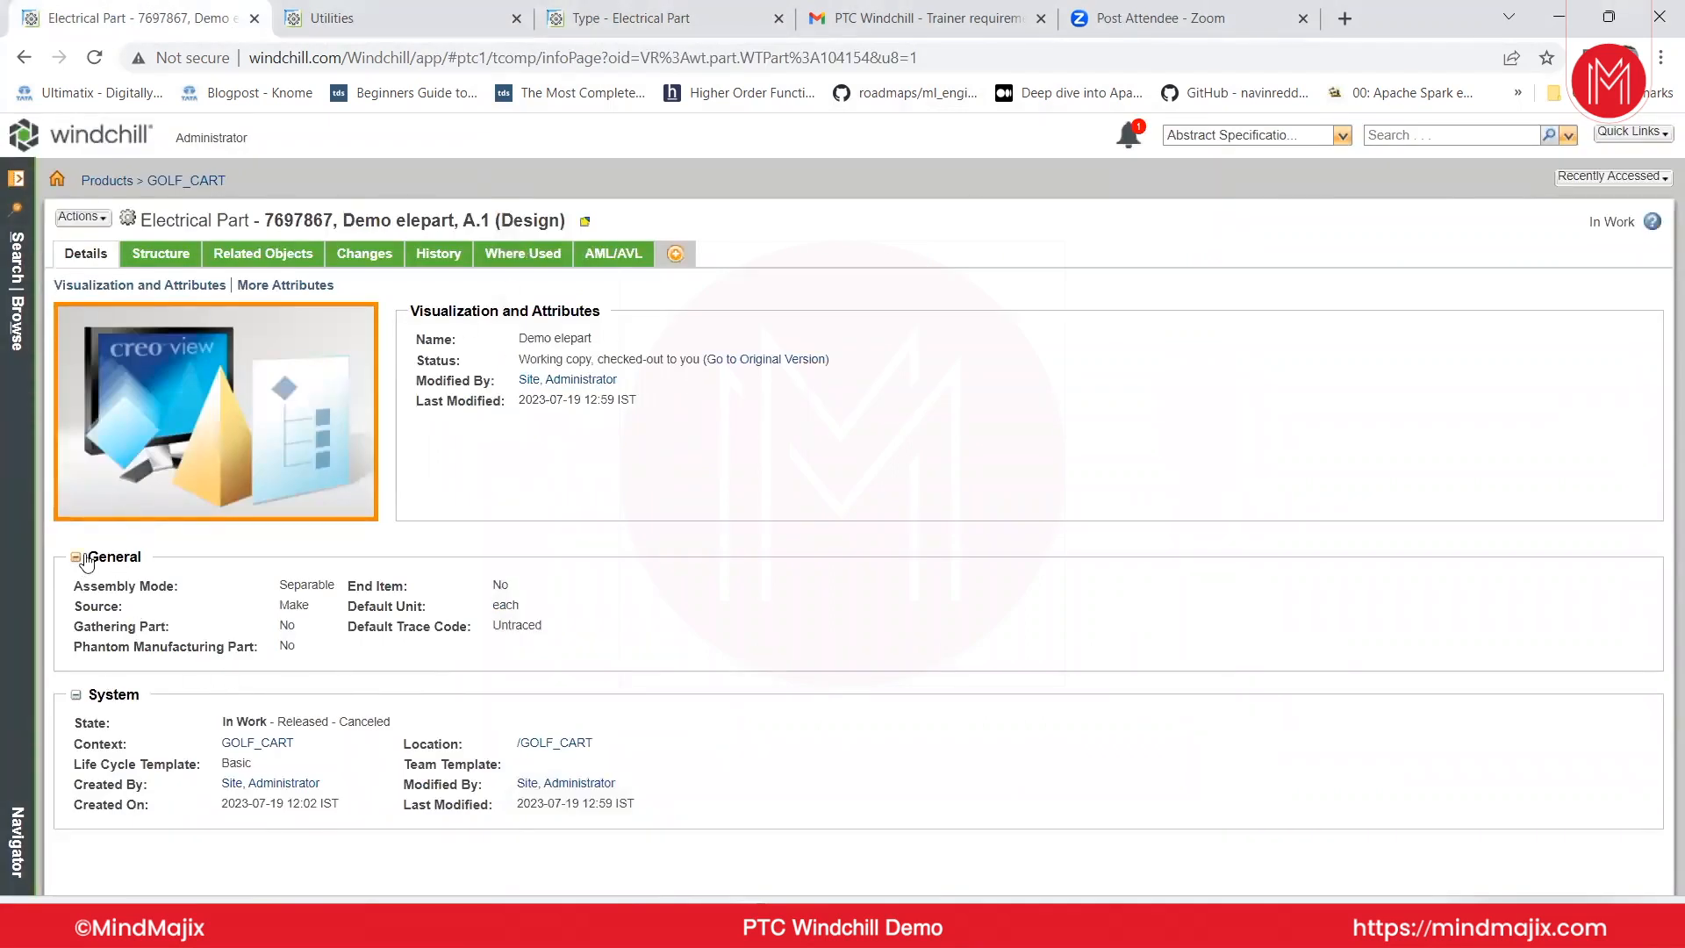
left_click_drag(308, 646, 79, 583)
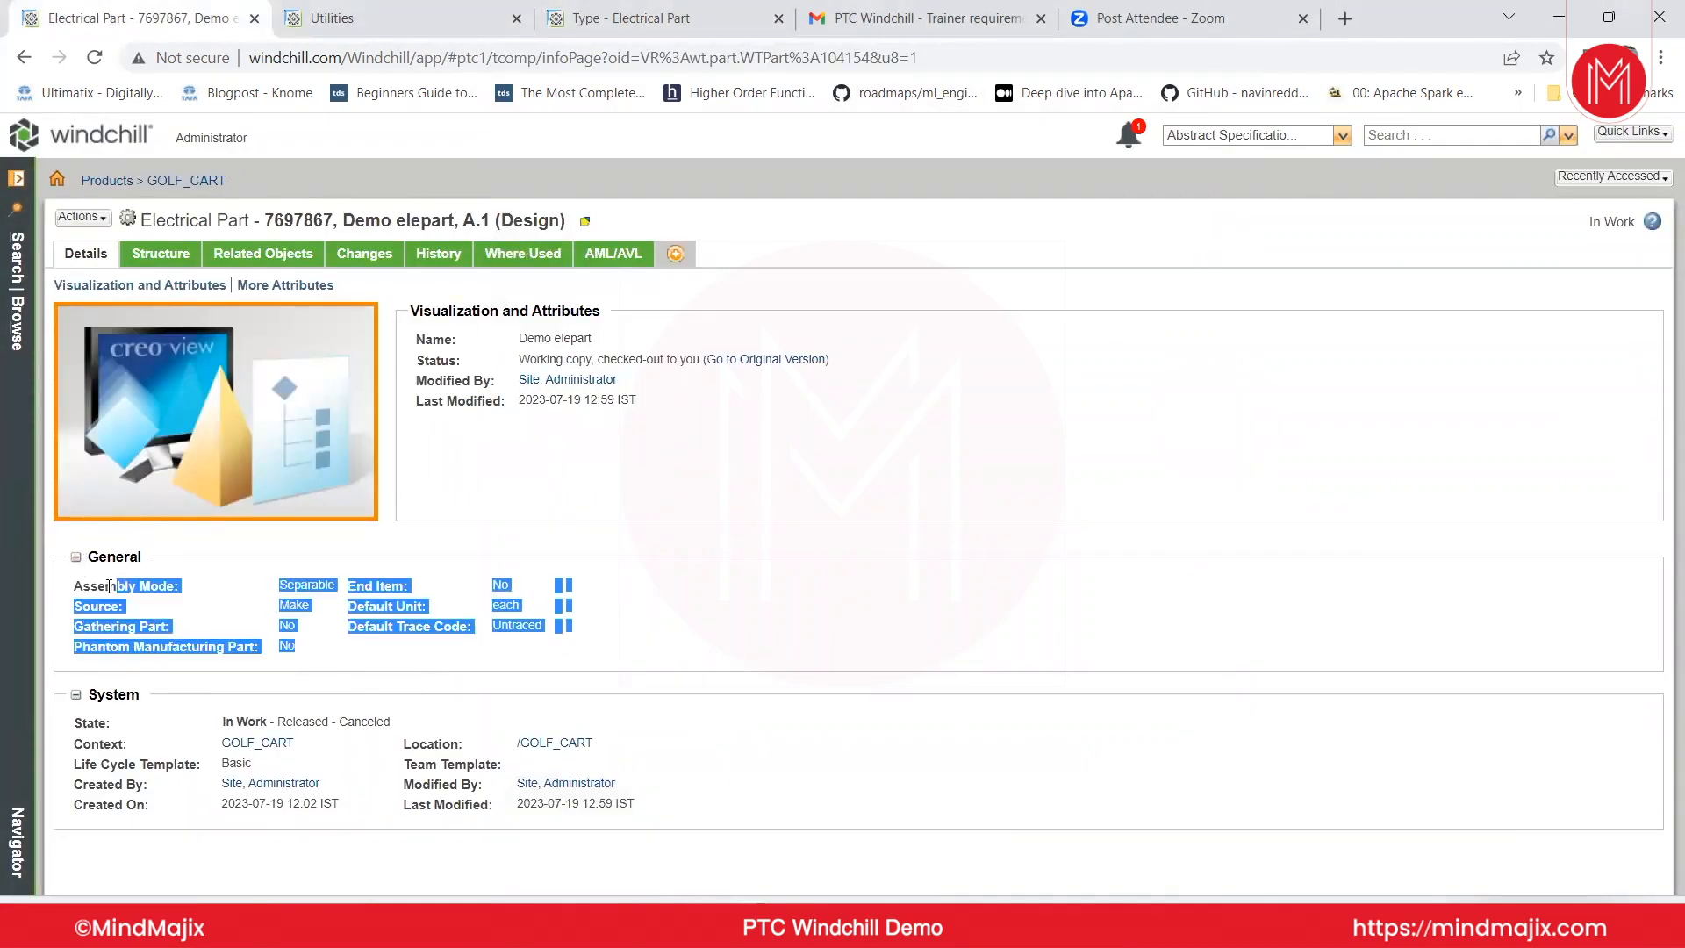
left_click(284, 583)
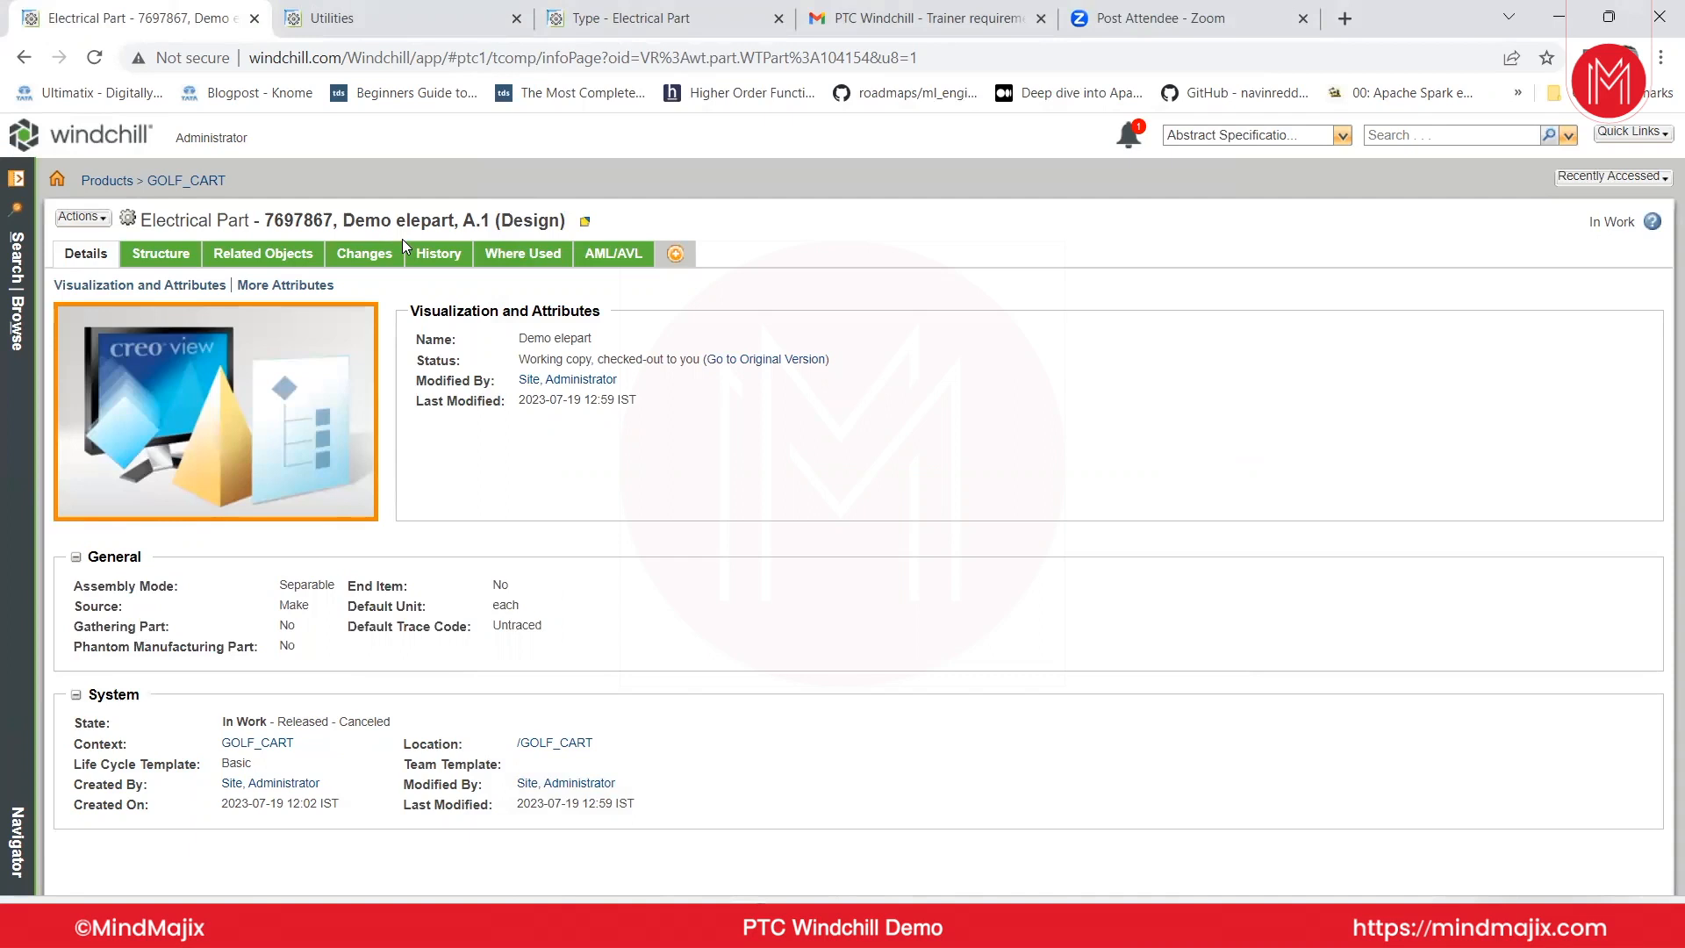
Undo the checkout of the Demo elepart part.
left_click(83, 217)
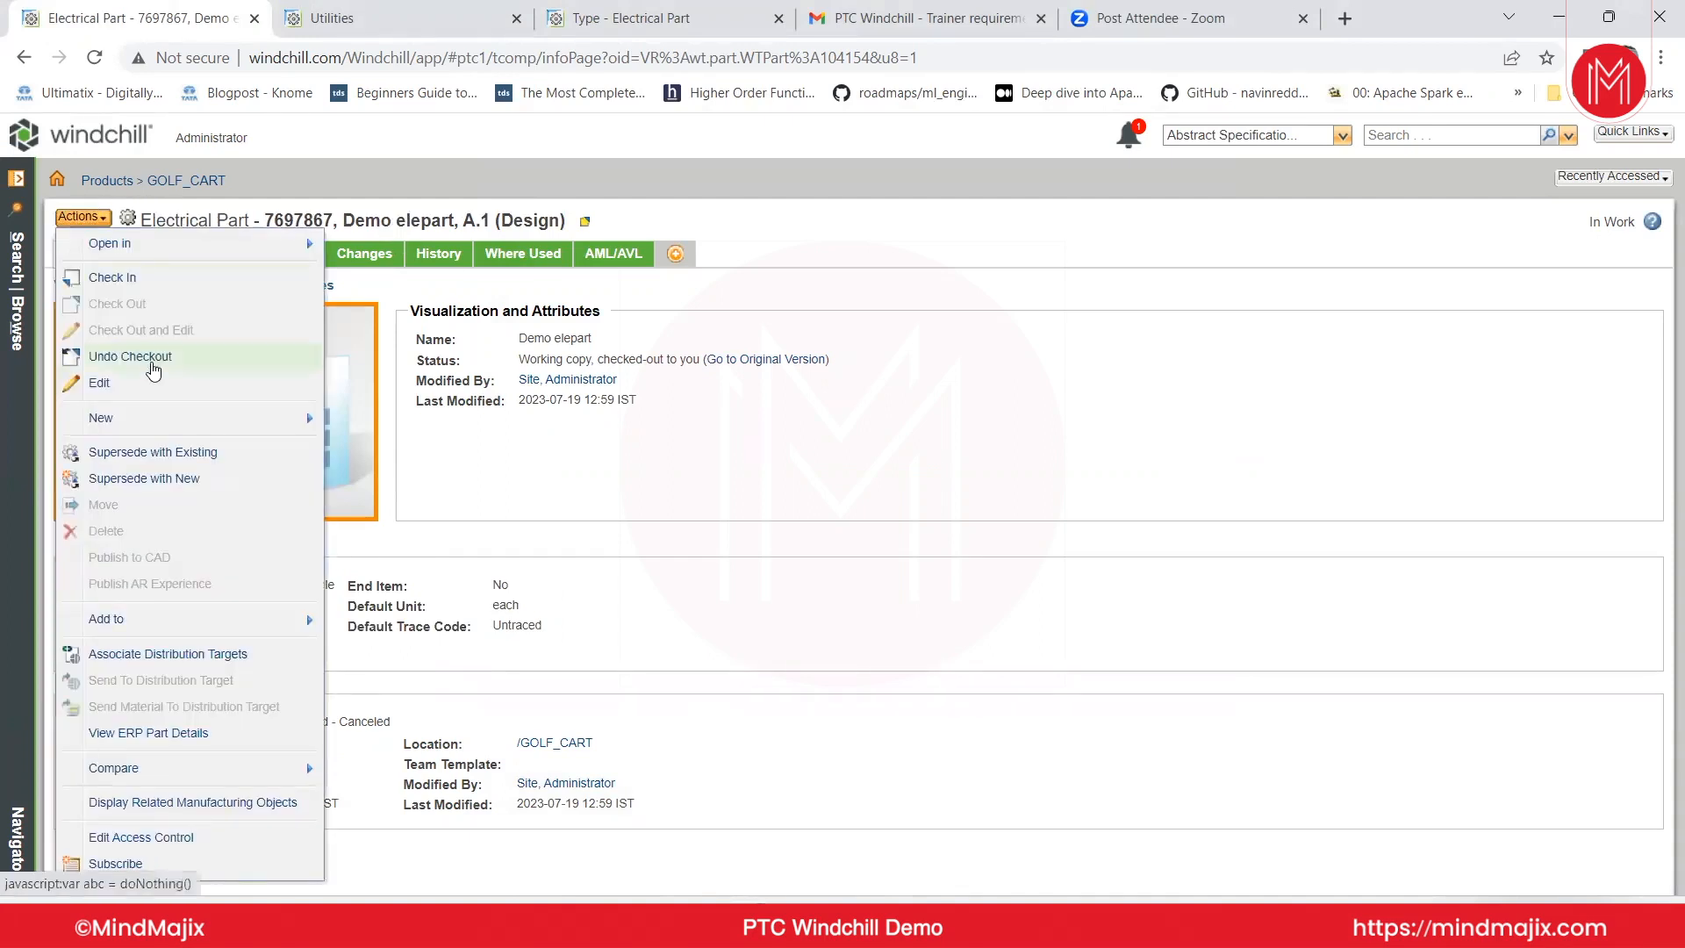
left_click(154, 356)
left_click(950, 204)
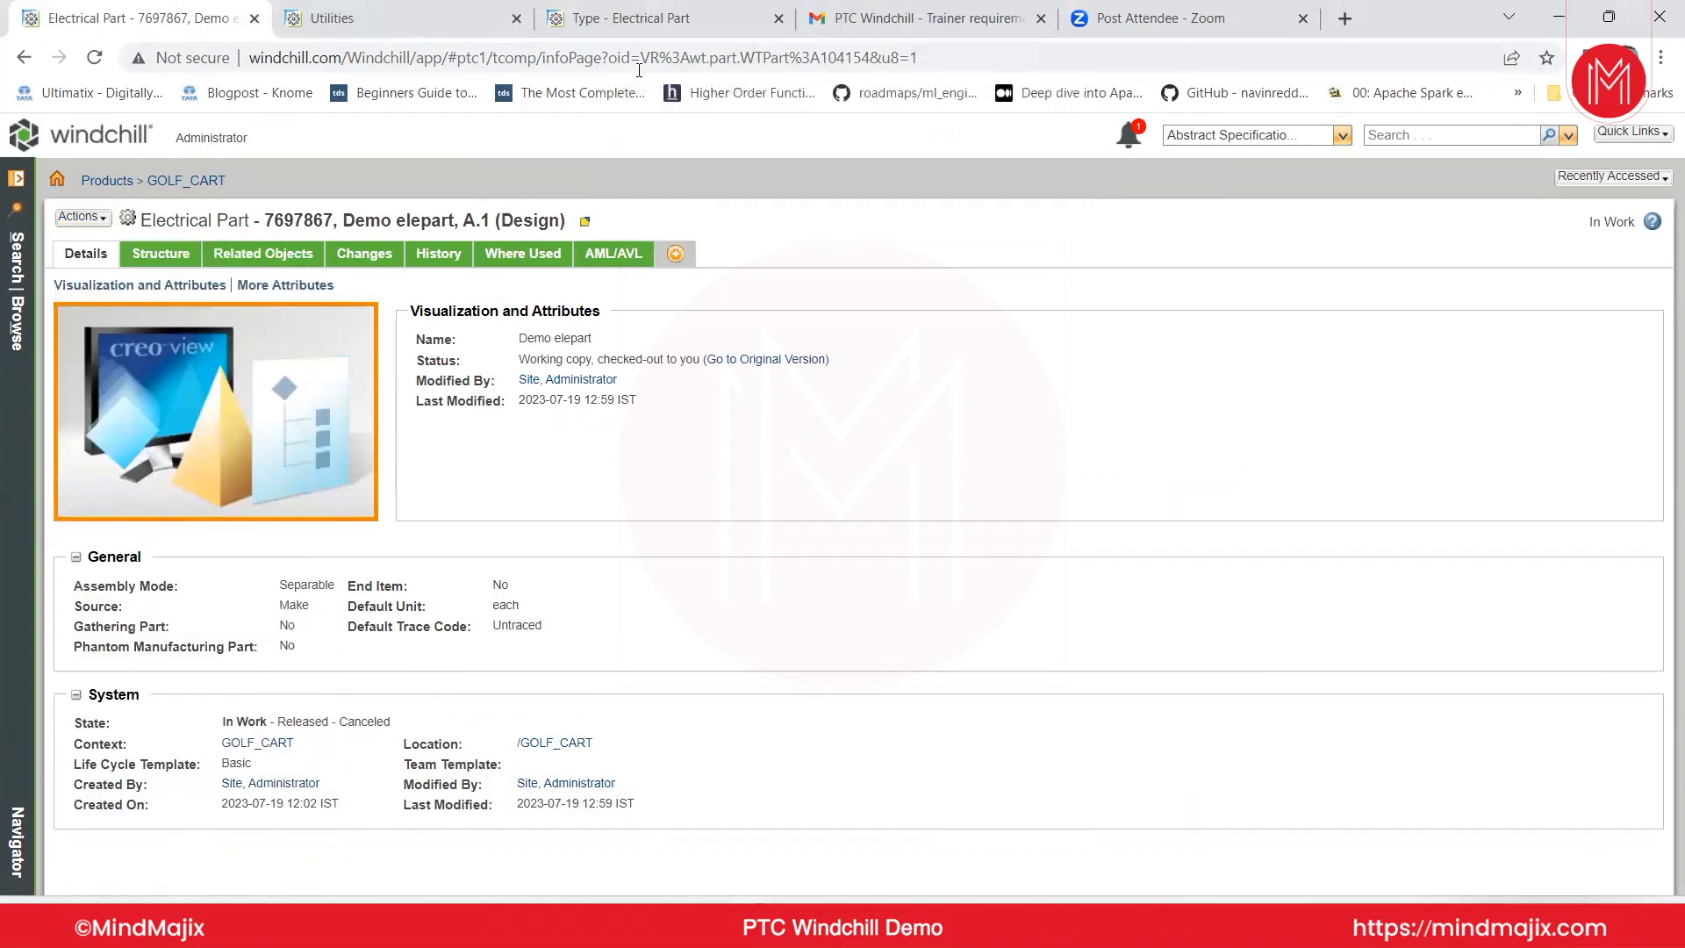
Open the Part type definition in Manage Types and collapse its subtypes.
left_click(631, 18)
left_click(51, 309)
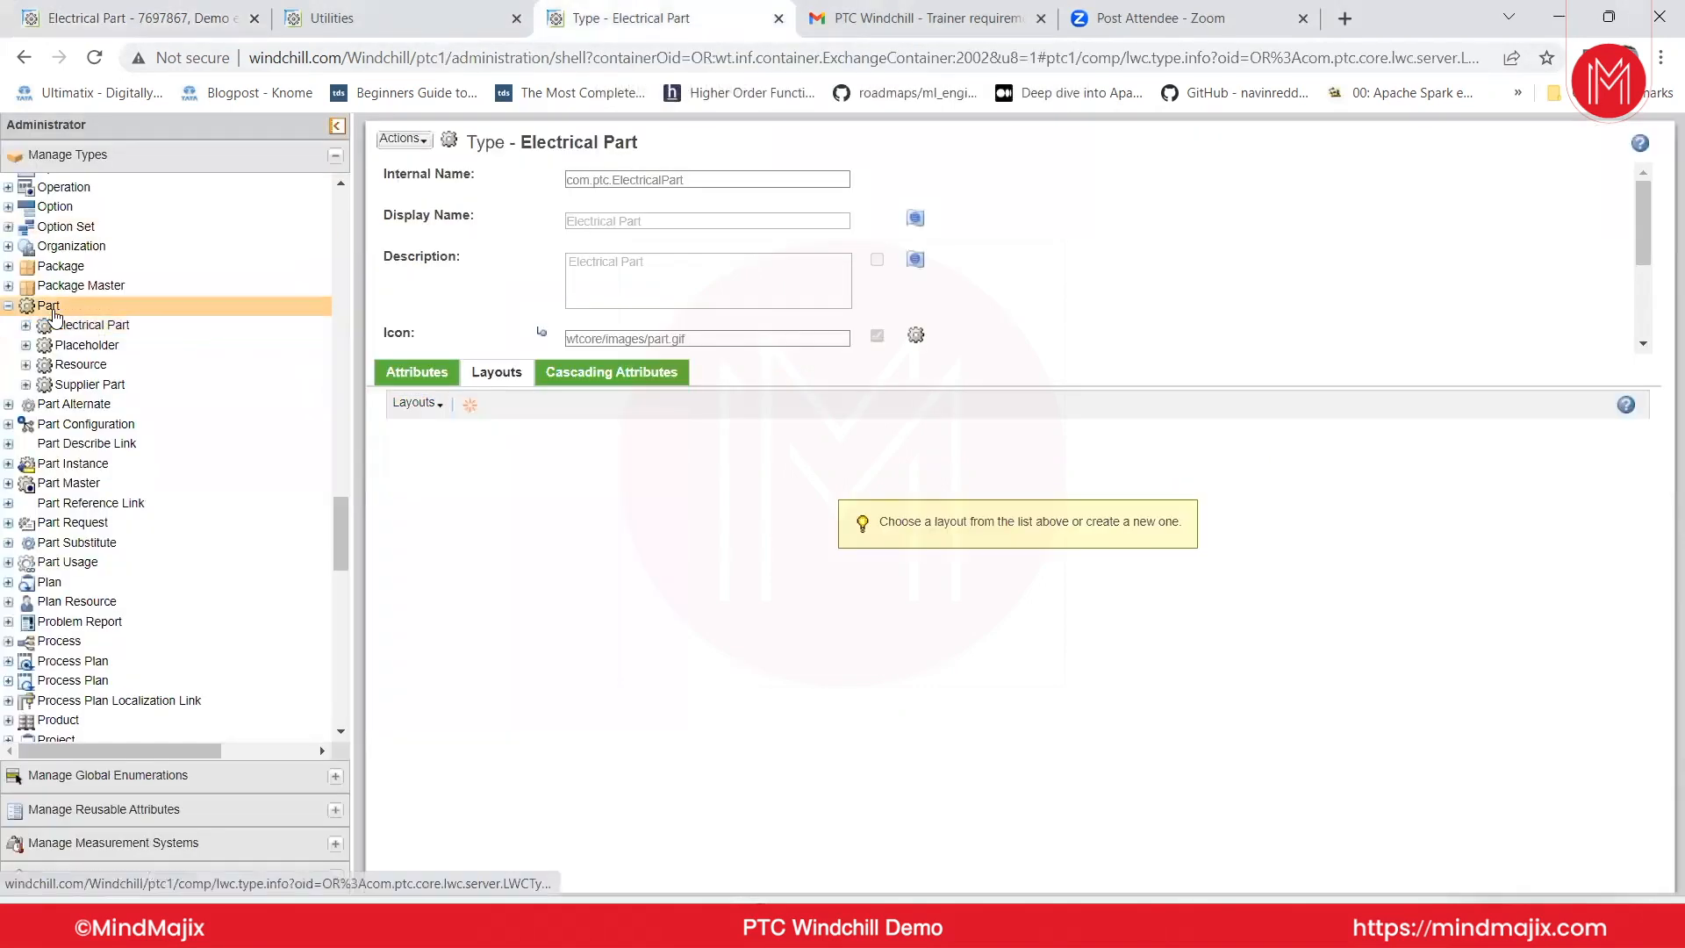
left_click(70, 326)
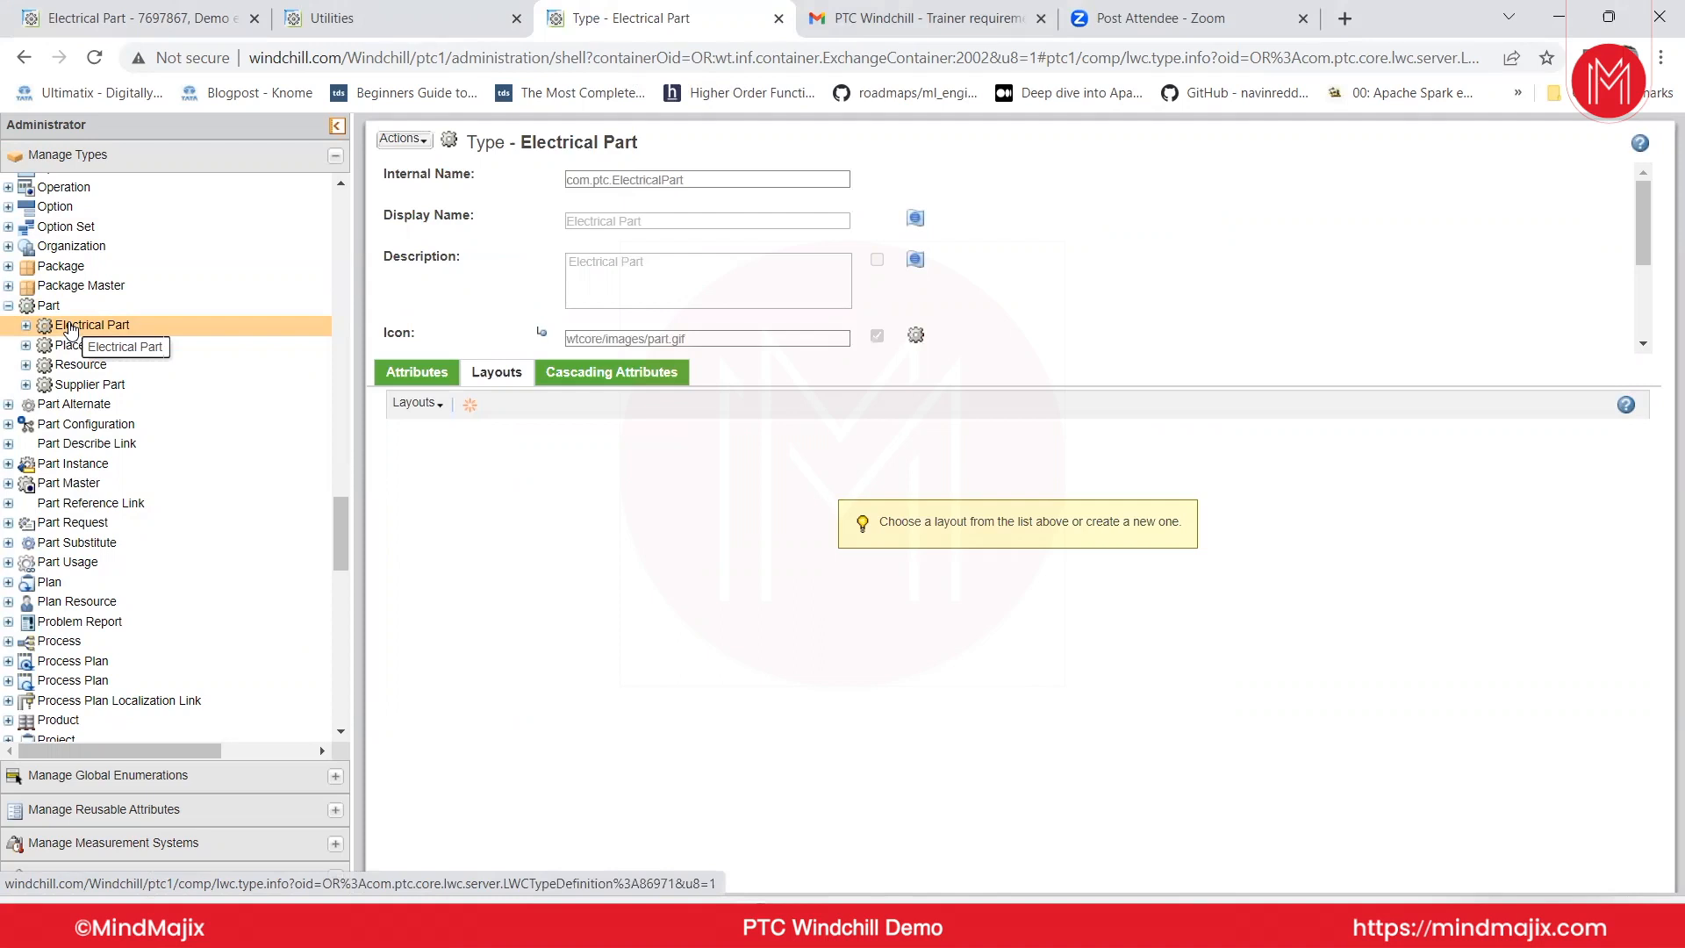
left_click(48, 307)
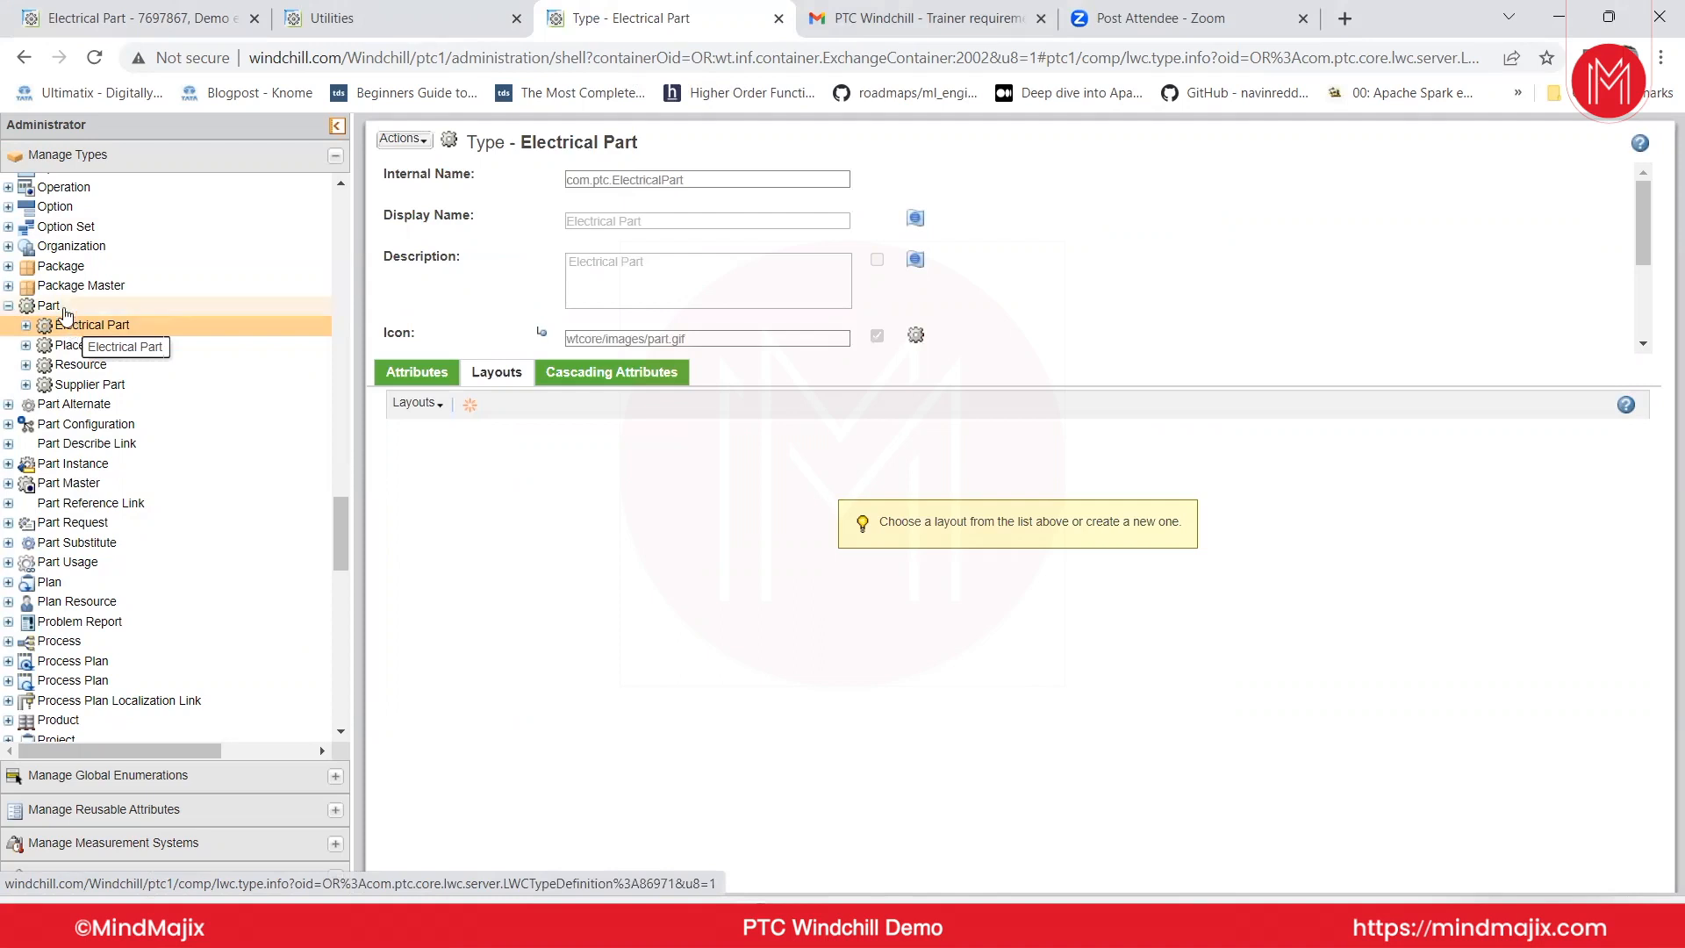
left_click(8, 306)
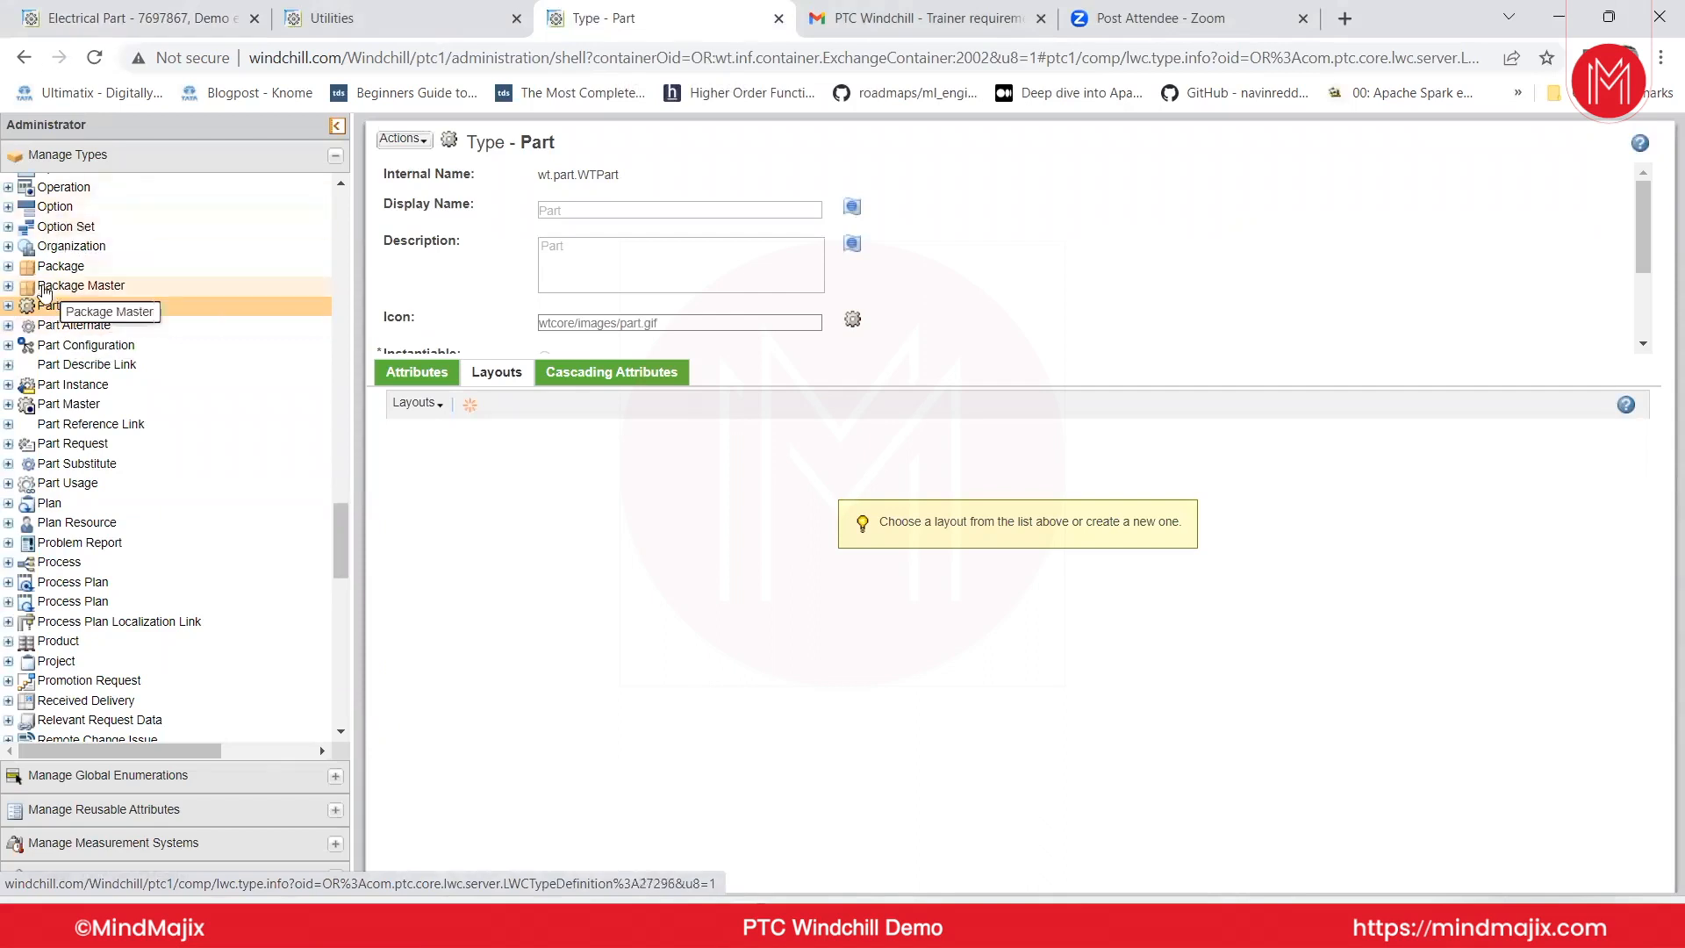
Compare the Part type's internal name with the object reference in Demo elepart's page address, and return to the Part type definition.
double_click(546, 176)
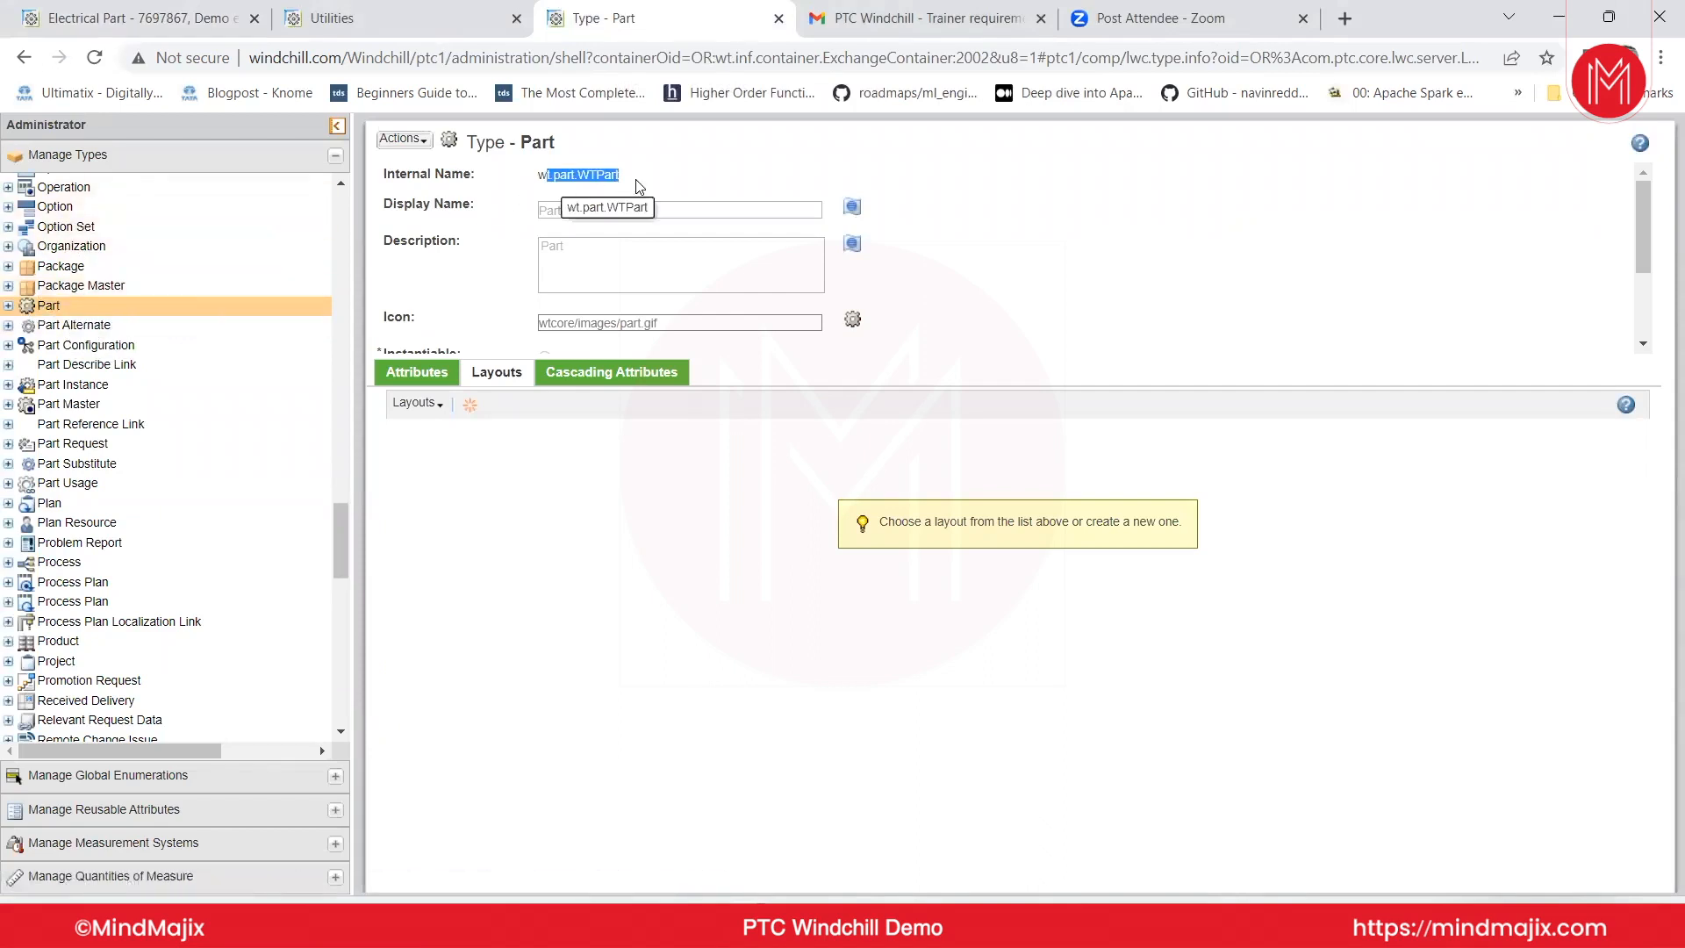
left_click(141, 15)
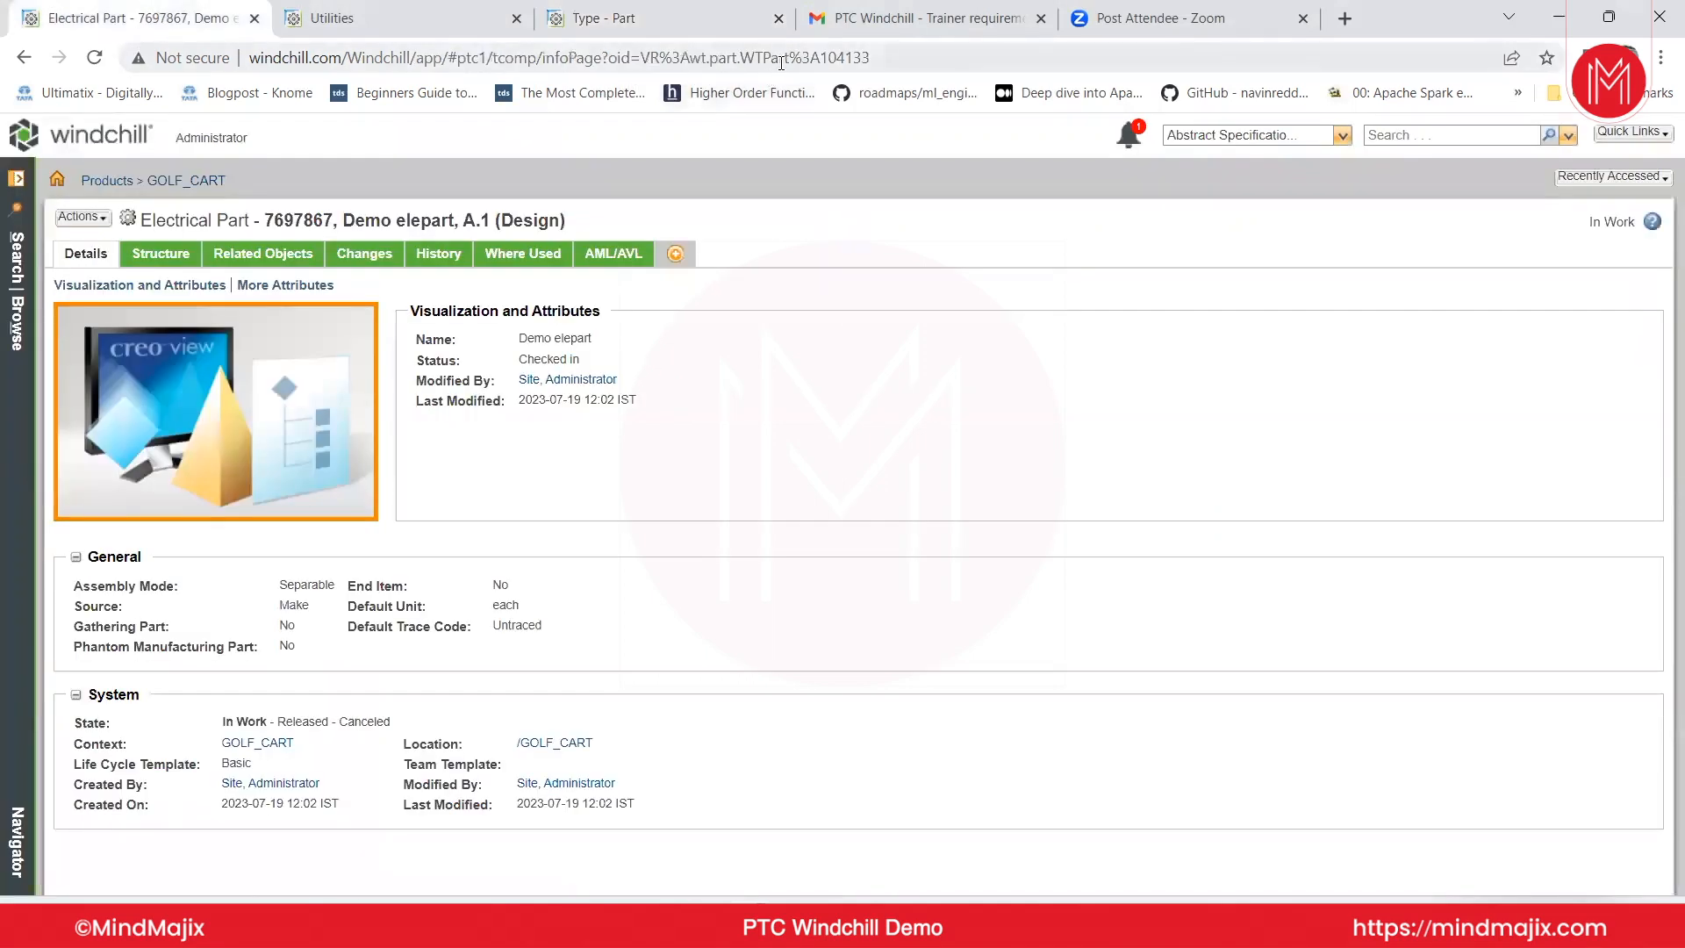
left_click_drag(789, 58, 237, 75)
left_click(904, 67)
left_click(832, 58)
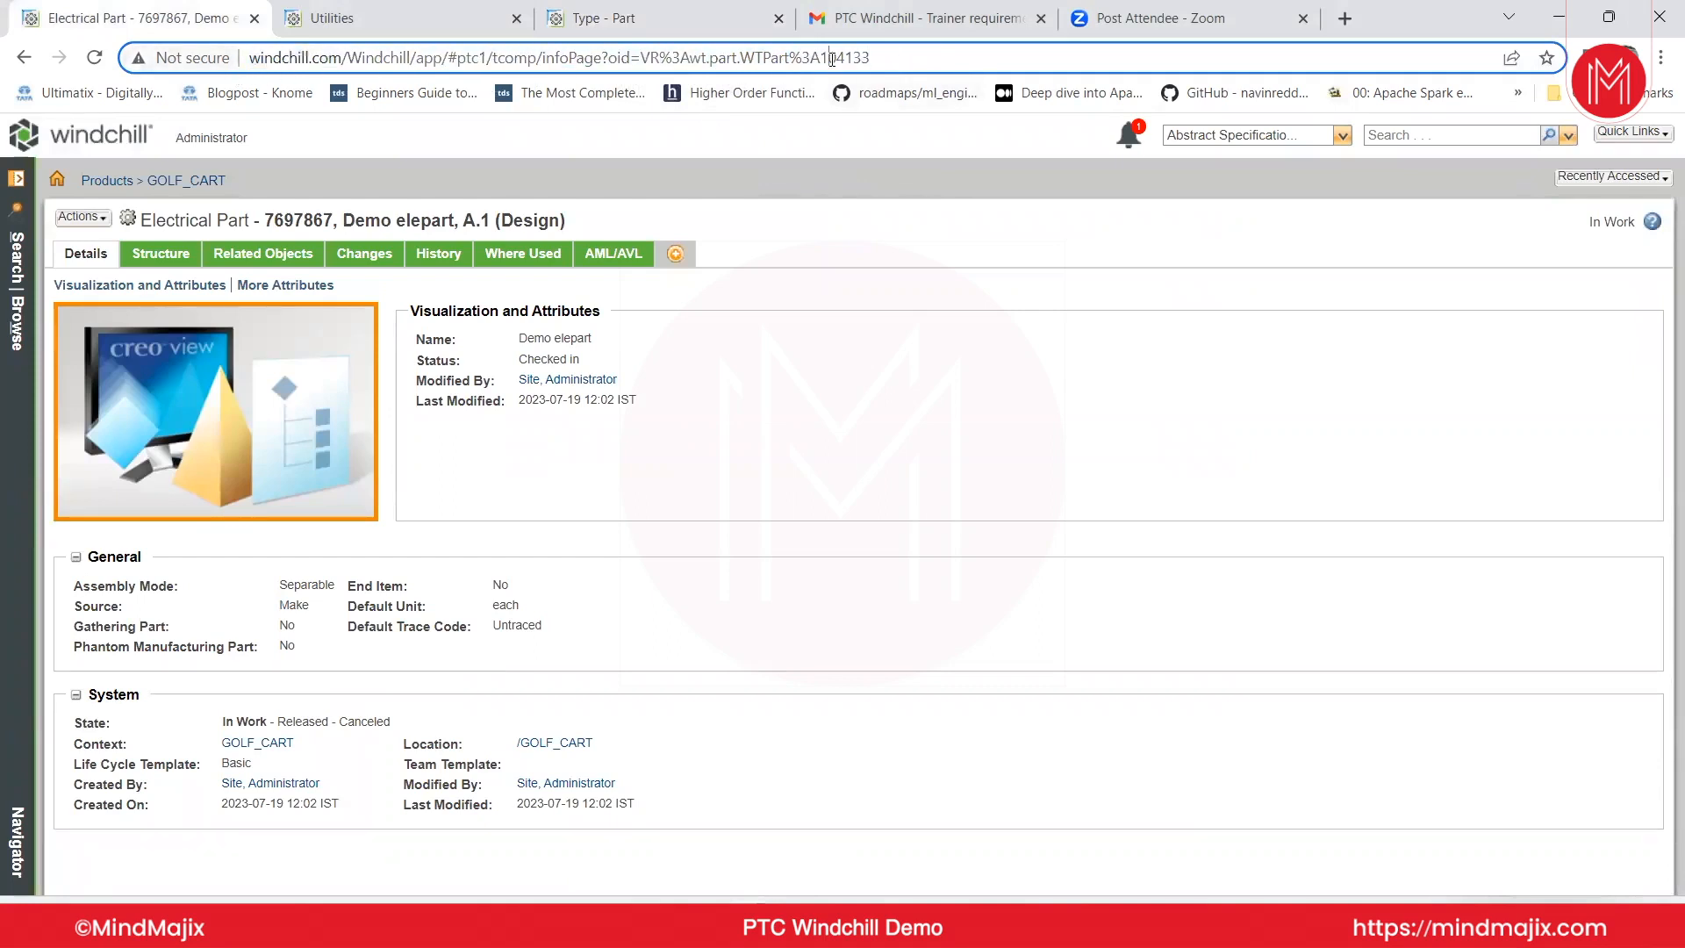
left_click(632, 31)
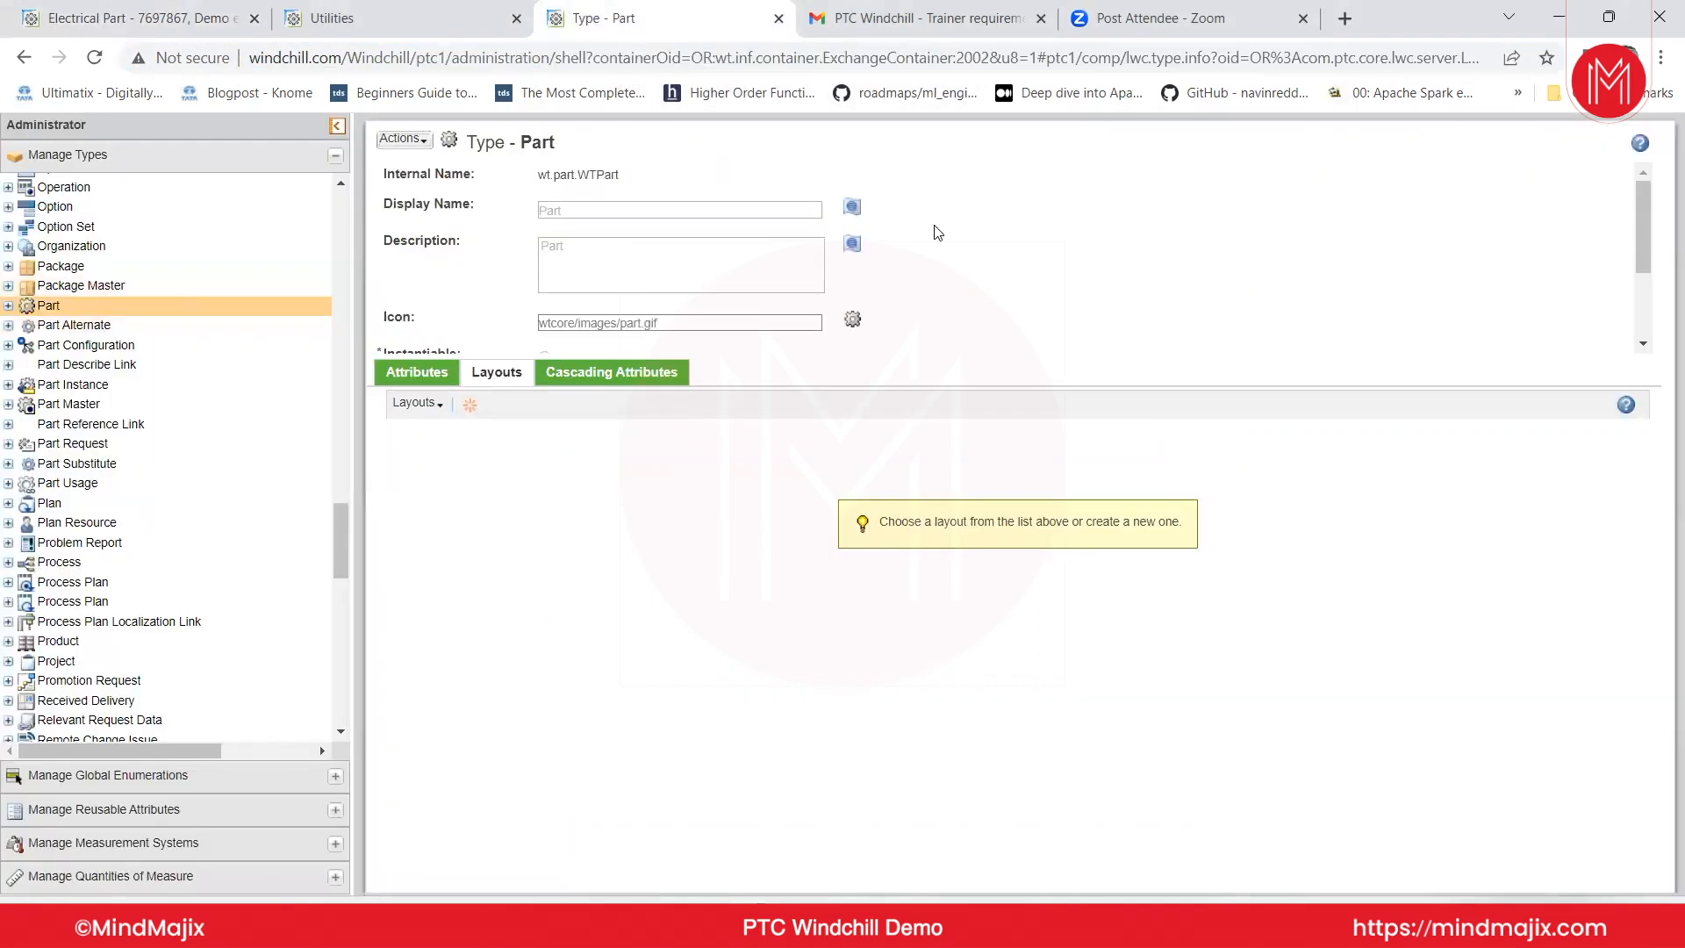